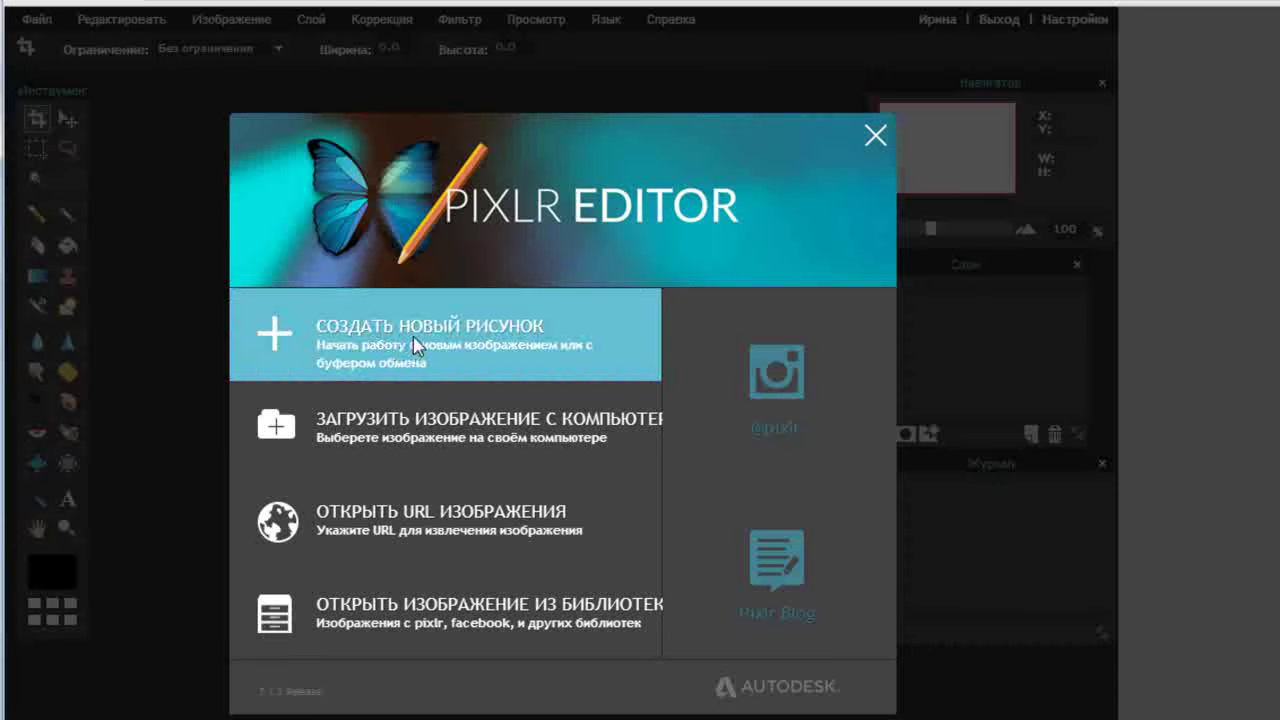
# - Create a blank transparent 1024 x 768 canvas titled 'Открытка'
pyautogui.click(389, 350)
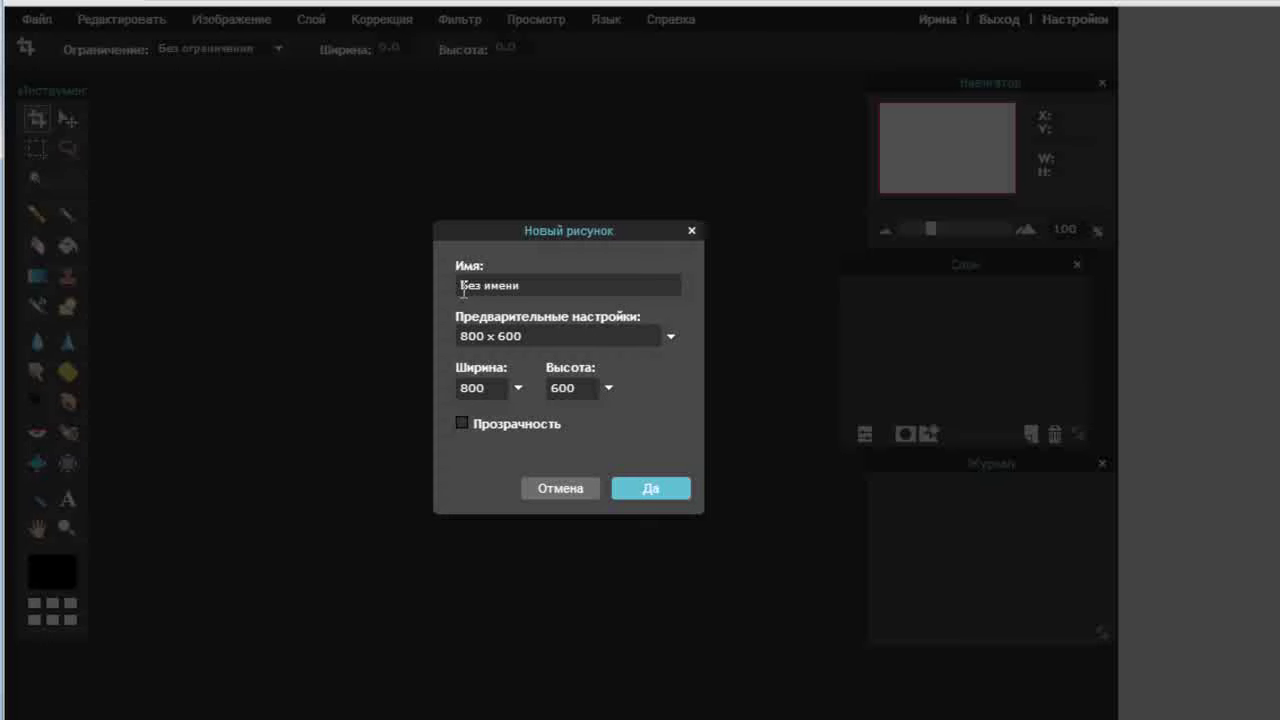
pyautogui.moveTo(458, 285); pyautogui.dragTo(520, 287)
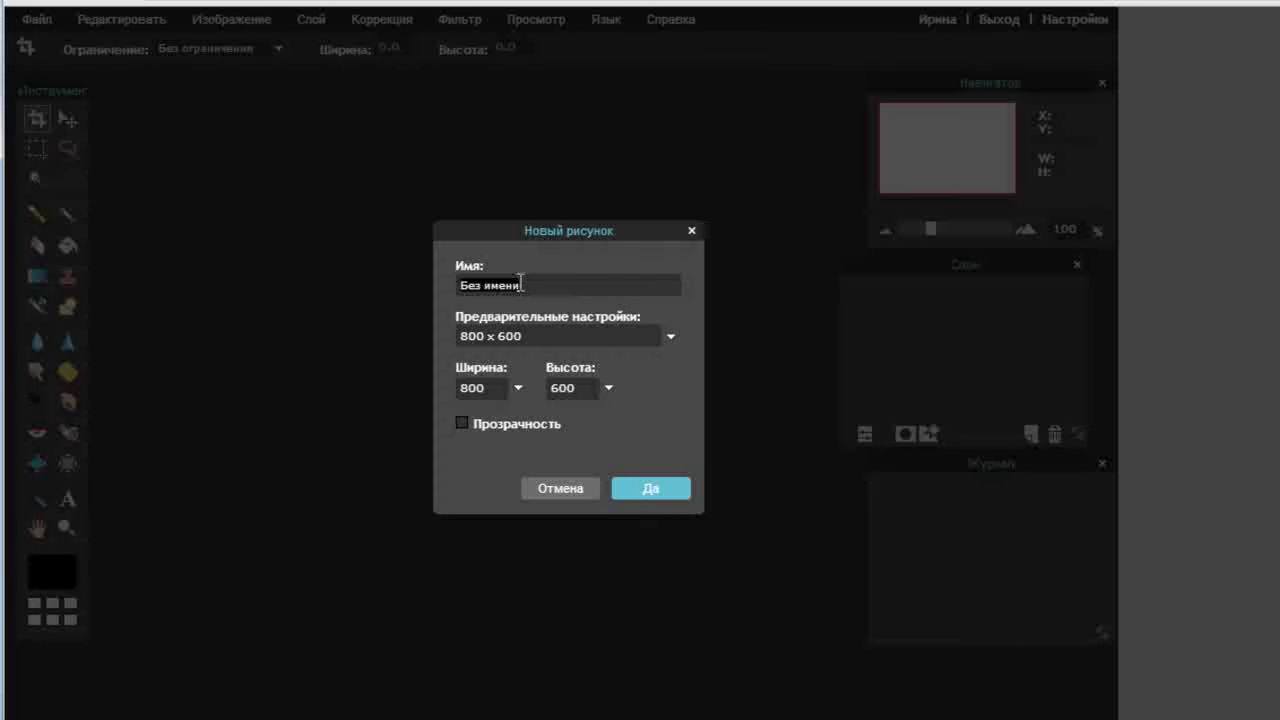
pyautogui.write('Открытка')
pyautogui.click(669, 338)
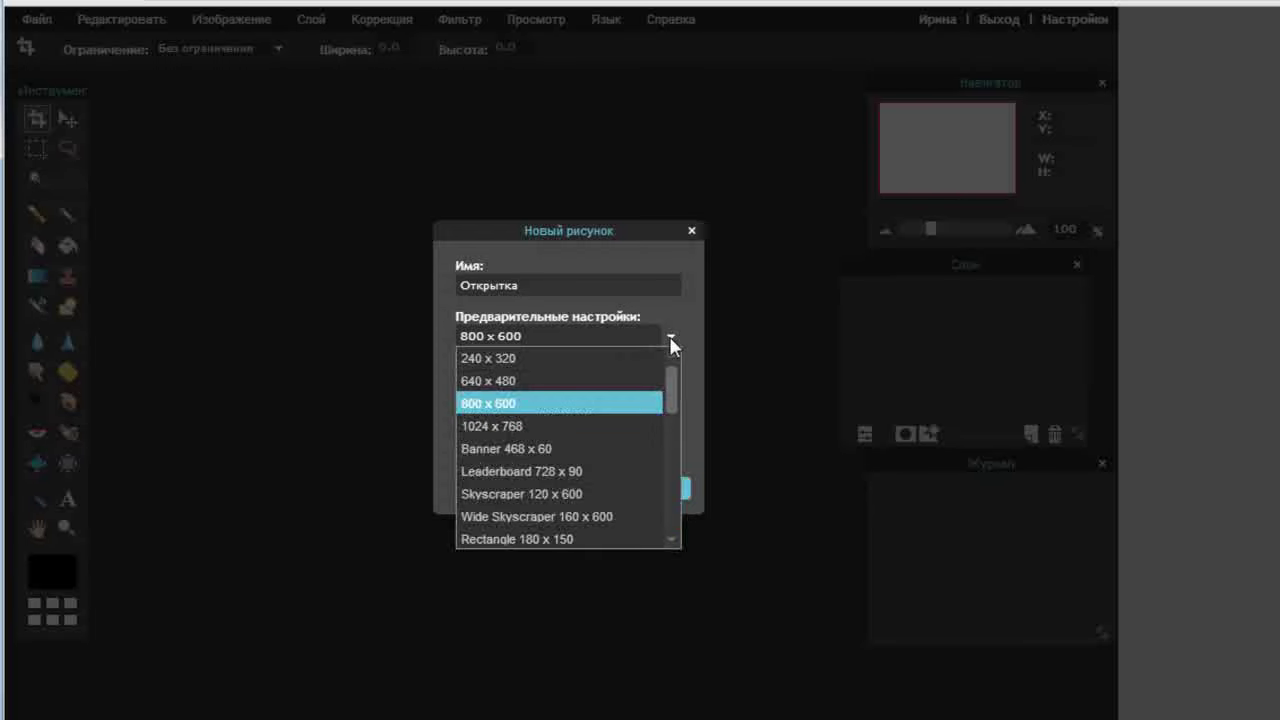
pyautogui.click(540, 428)
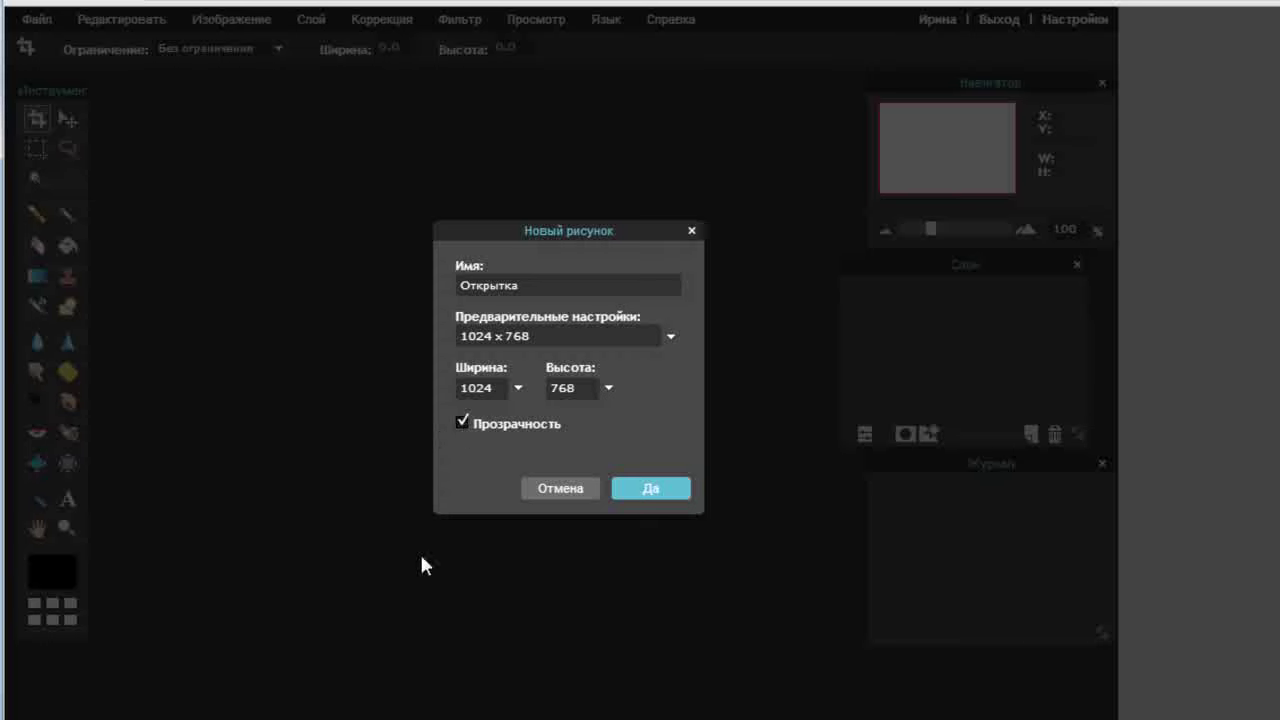
pyautogui.click(656, 490)
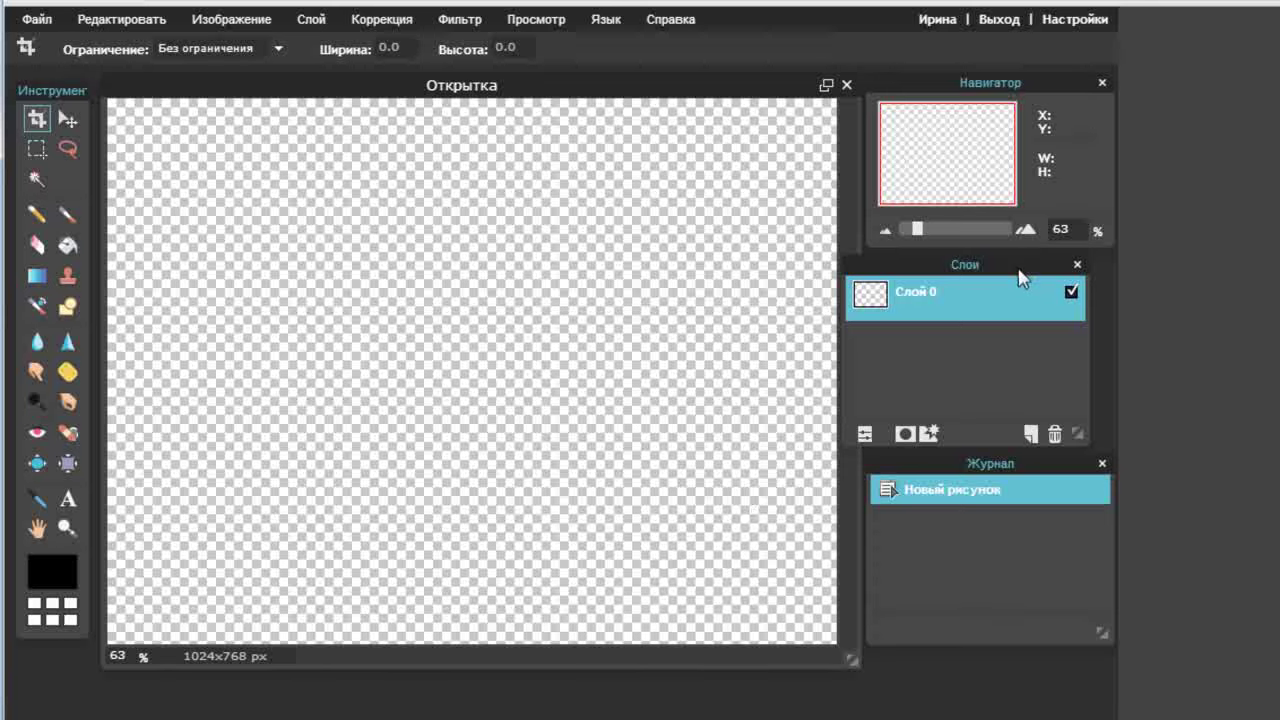
# - Shift the Слои panel slightly right and open the Слой menu
pyautogui.moveTo(1005, 268); pyautogui.dragTo(1034, 271)
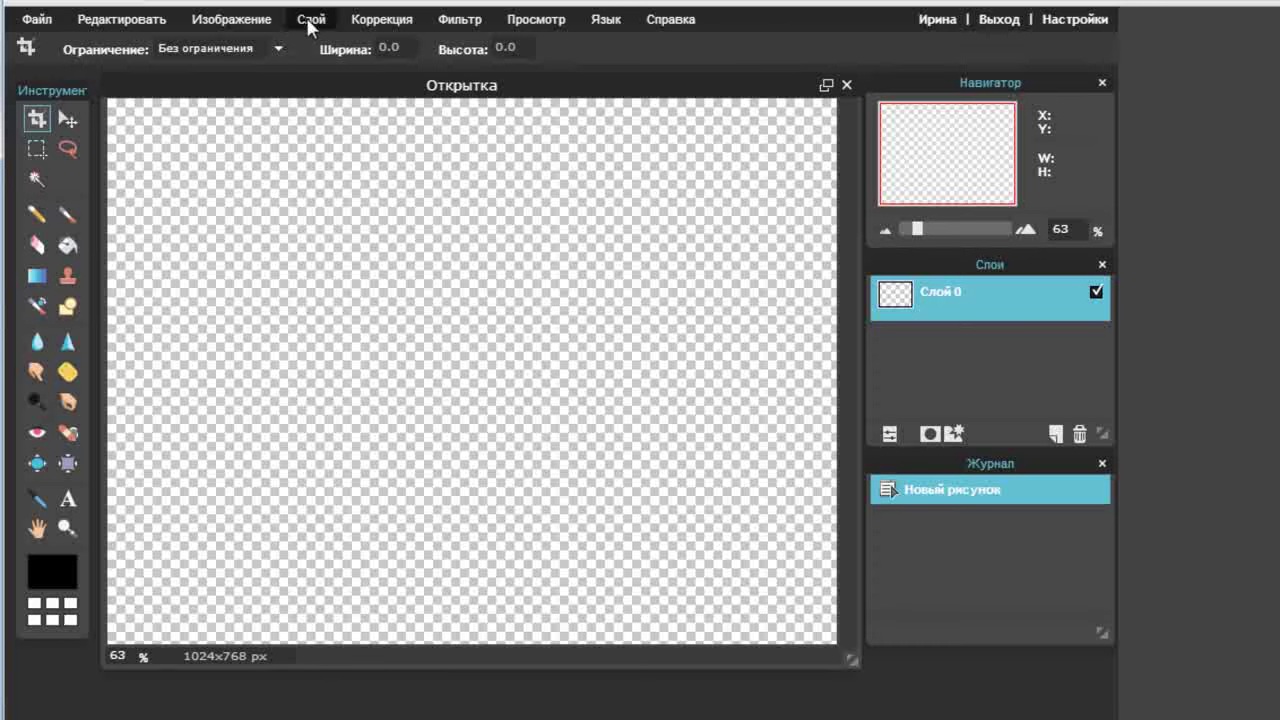
pyautogui.click(311, 22)
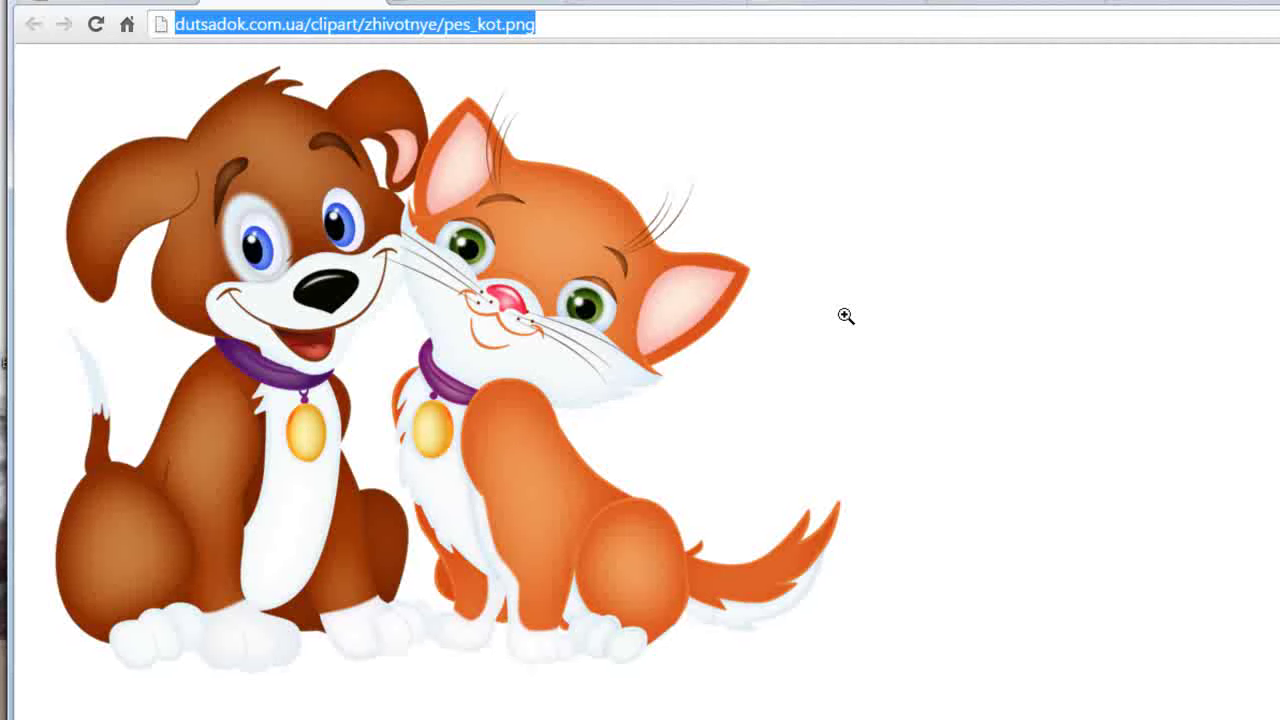
# - Copy the dog-and-cat picture's full URL from Chrome's address bar and go back to Pixlr
pyautogui.click(546, 24)
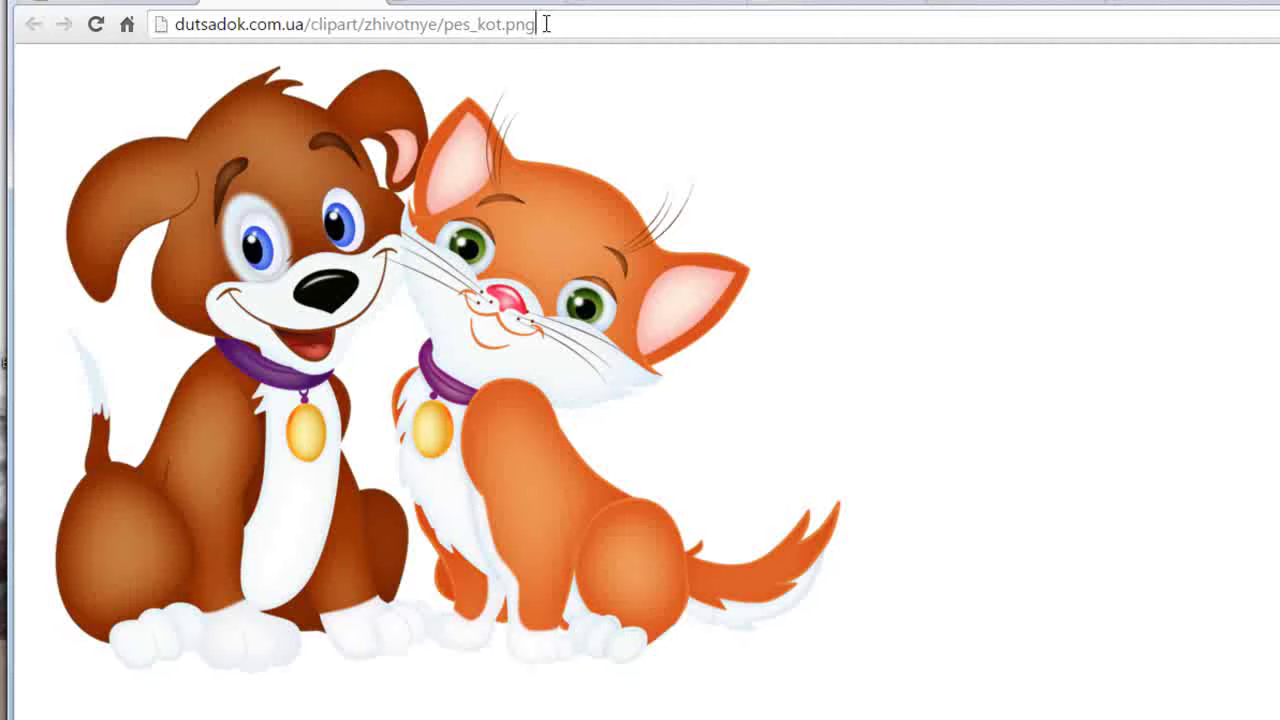
pyautogui.moveTo(507, 24); pyautogui.dragTo(545, 25)
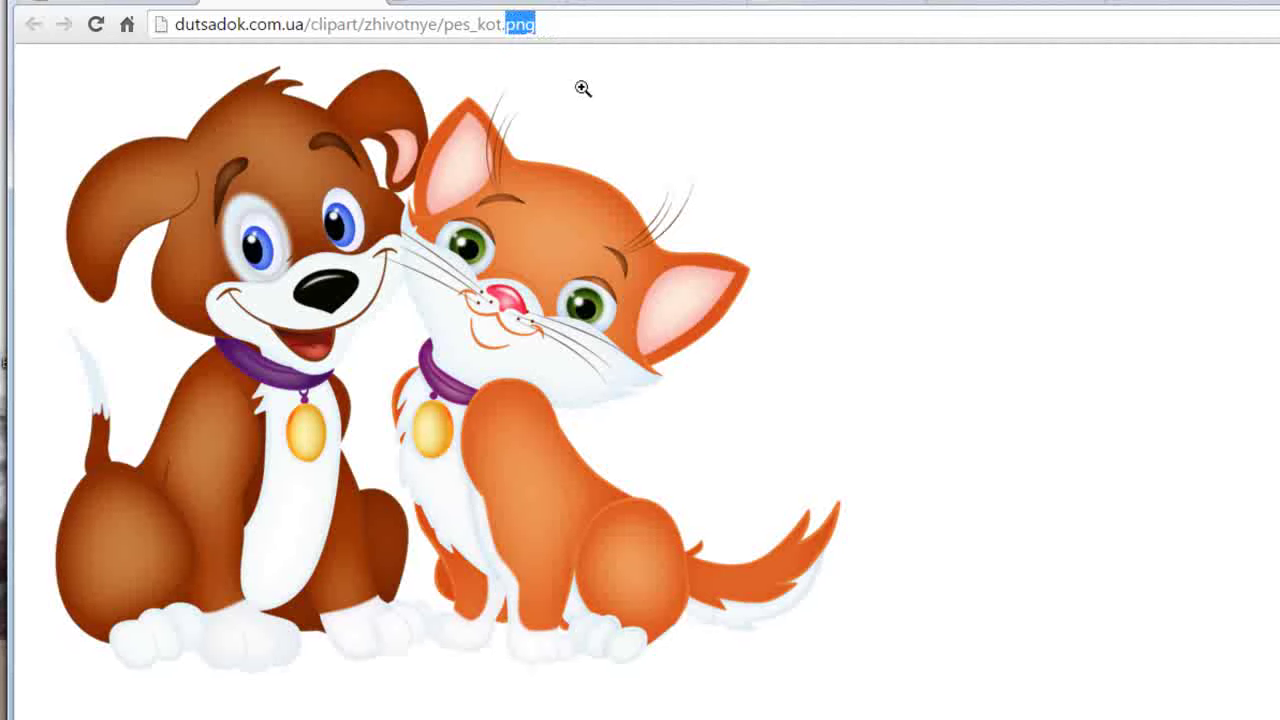
pyautogui.moveTo(553, 22); pyautogui.dragTo(170, 18)
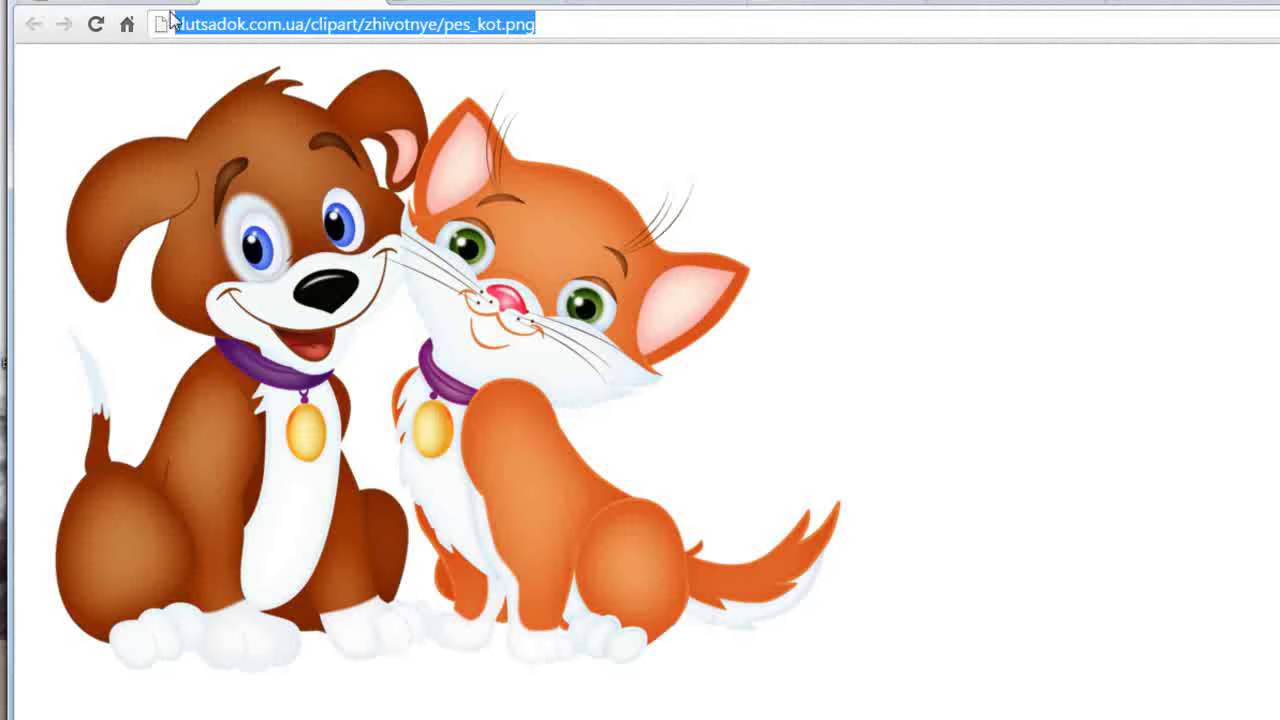
pyautogui.click(1156, 5)
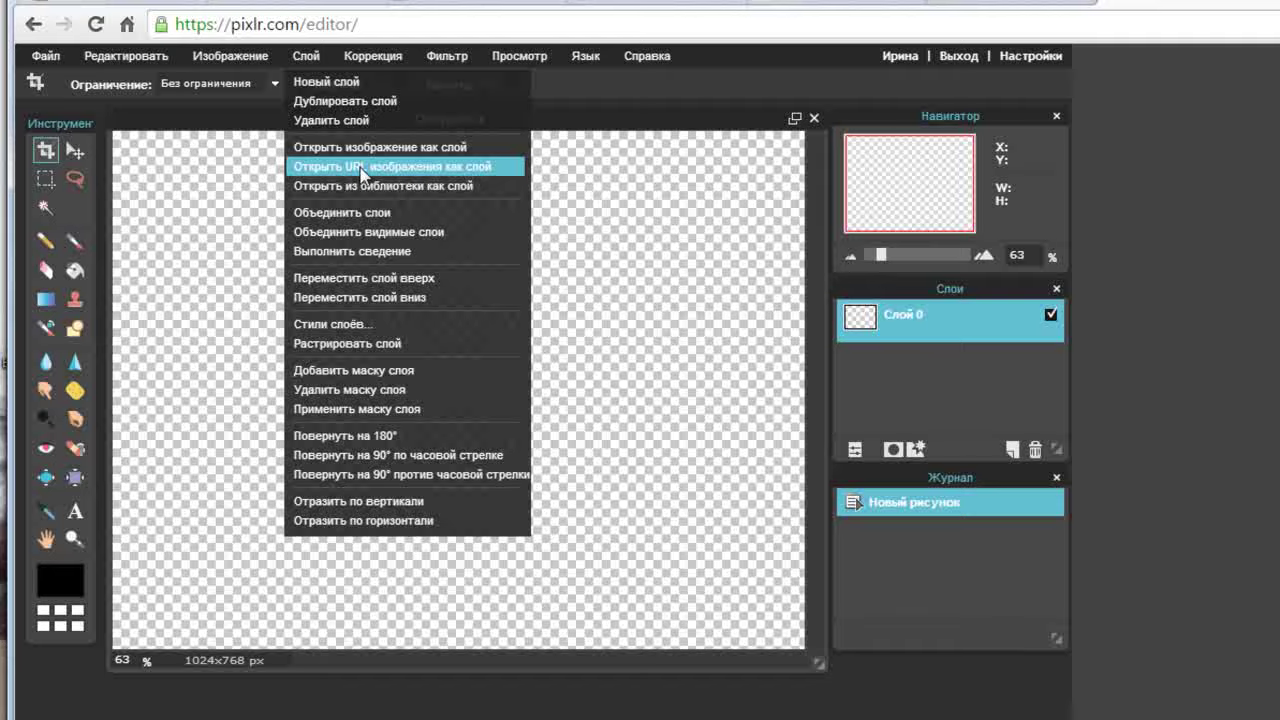
# - Load the copied dog-and-cat image URL as a new layer with 'Открыть URL изображения как слой'
pyautogui.click(362, 168)
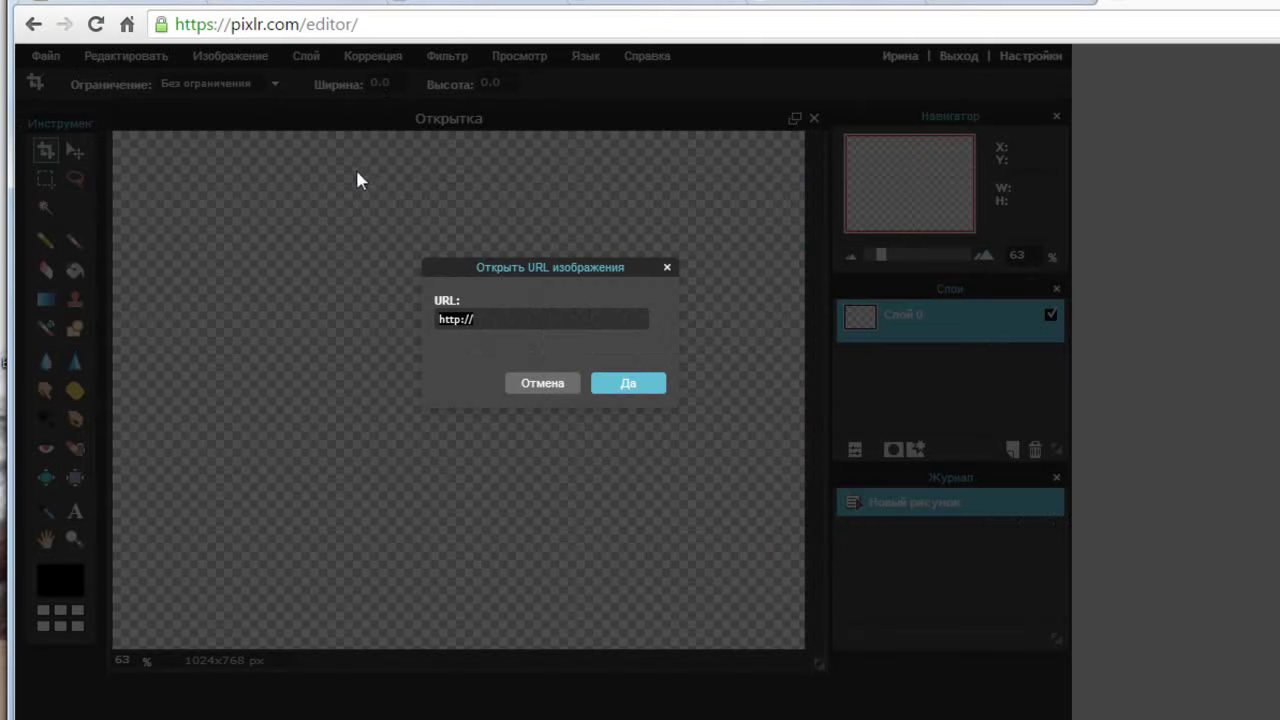
pyautogui.hotkey('ctrl', 'v')
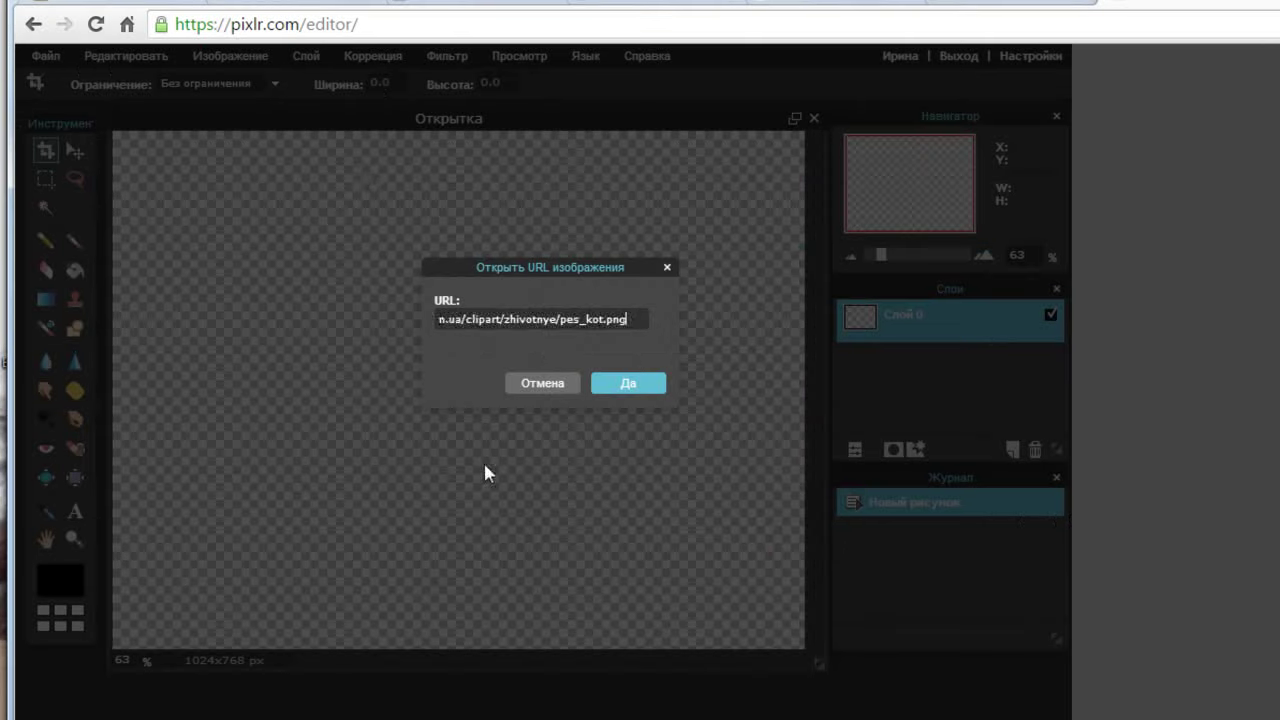
pyautogui.click(627, 386)
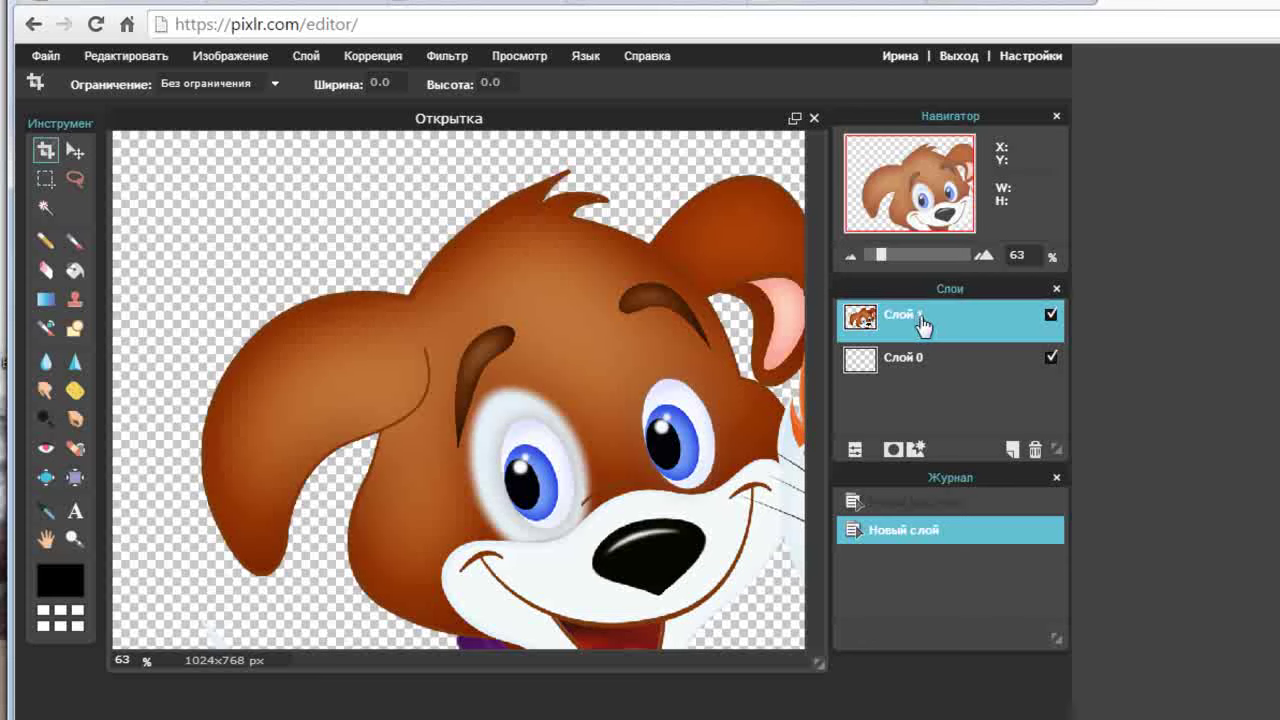
# - Rename layer Слой 1 to 'Собачка'
pyautogui.doubleClick(921, 322)
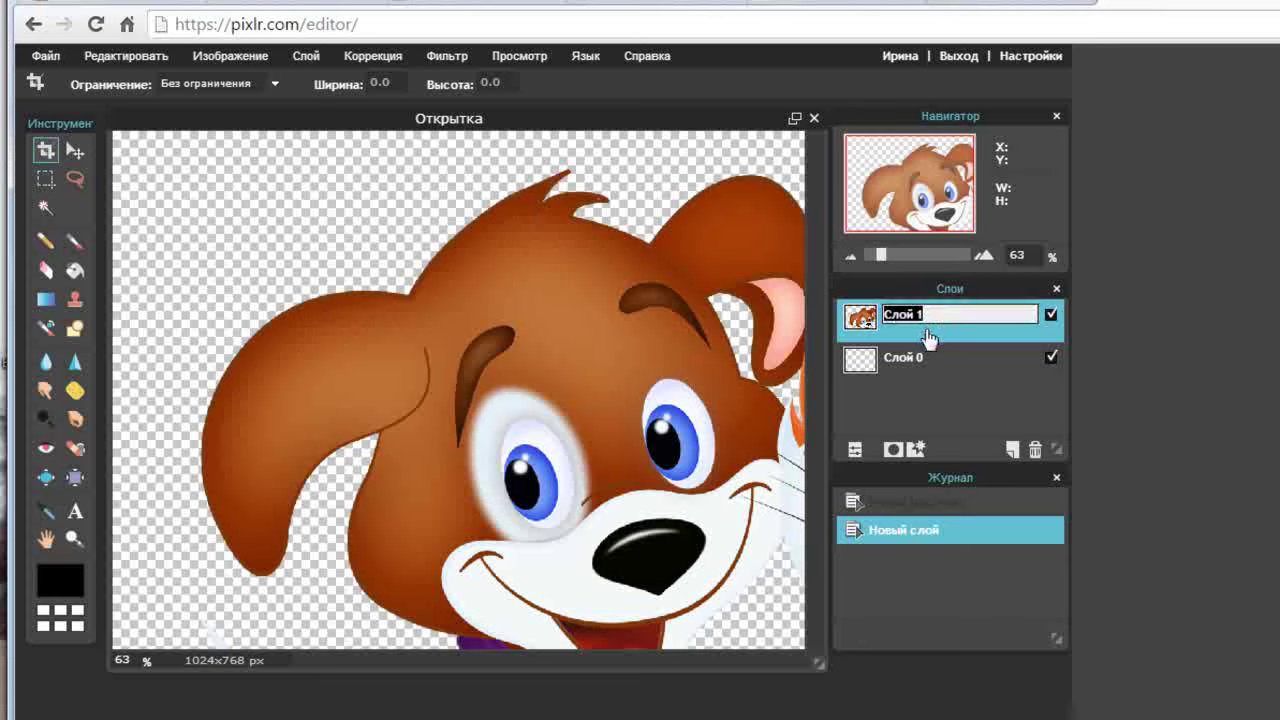
pyautogui.write('Собачка')
pyautogui.press('Return')
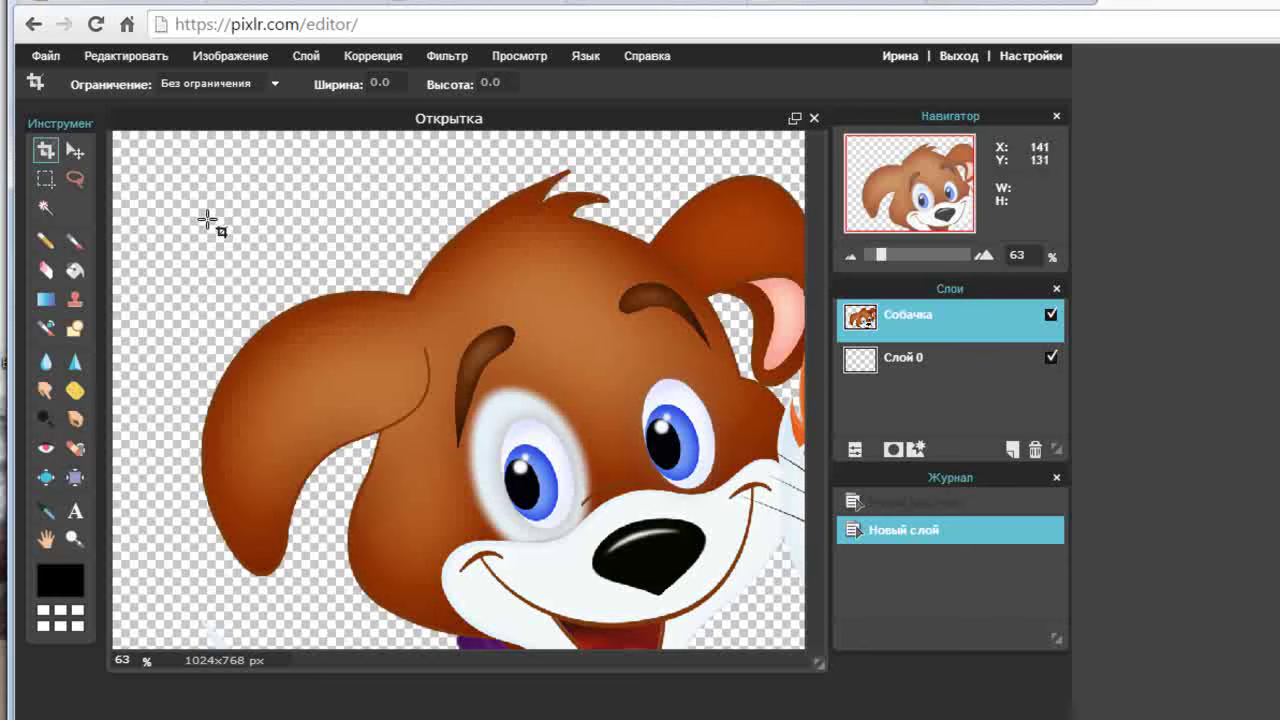
# - Drag the Собачка layer around the canvas with the Move tool to position the dog
pyautogui.click(76, 154)
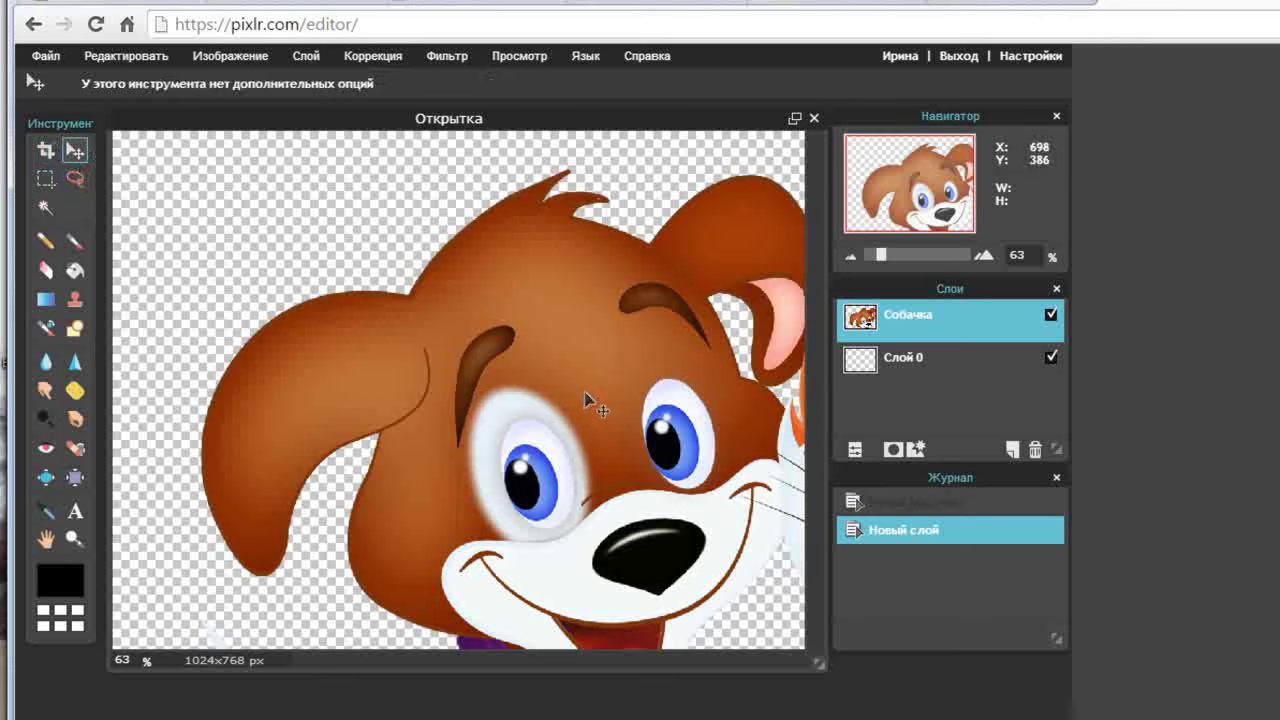
pyautogui.moveTo(587, 396); pyautogui.dragTo(517, 201)
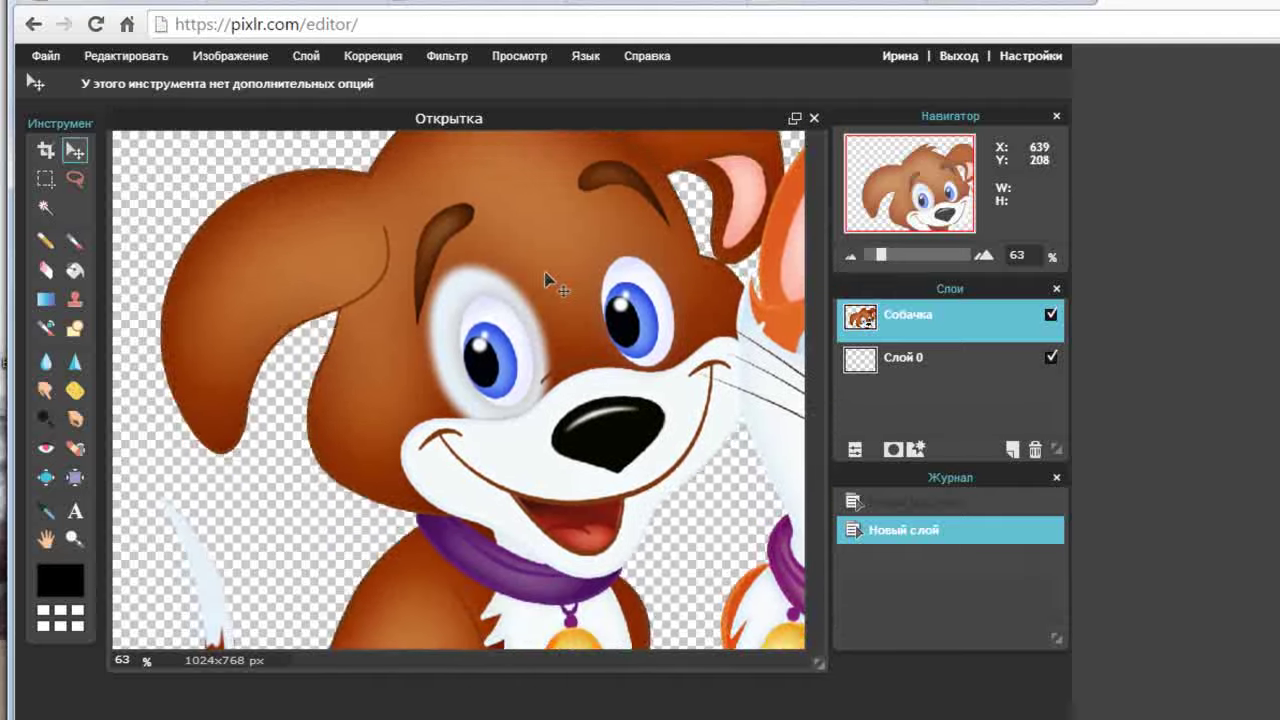
pyautogui.moveTo(434, 537)
pyautogui.mouseDown()
pyautogui.moveTo(531, 270)
pyautogui.moveTo(540, 583)
pyautogui.mouseUp()
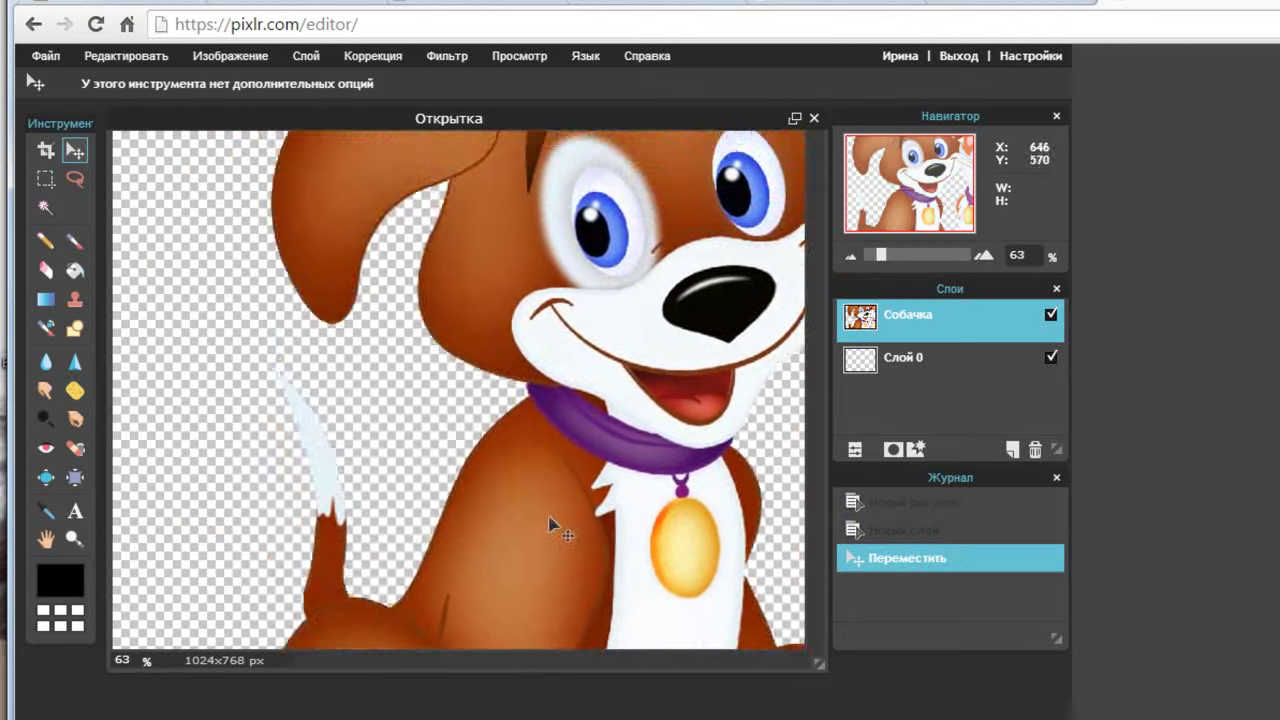
pyautogui.moveTo(628, 215); pyautogui.dragTo(594, 387)
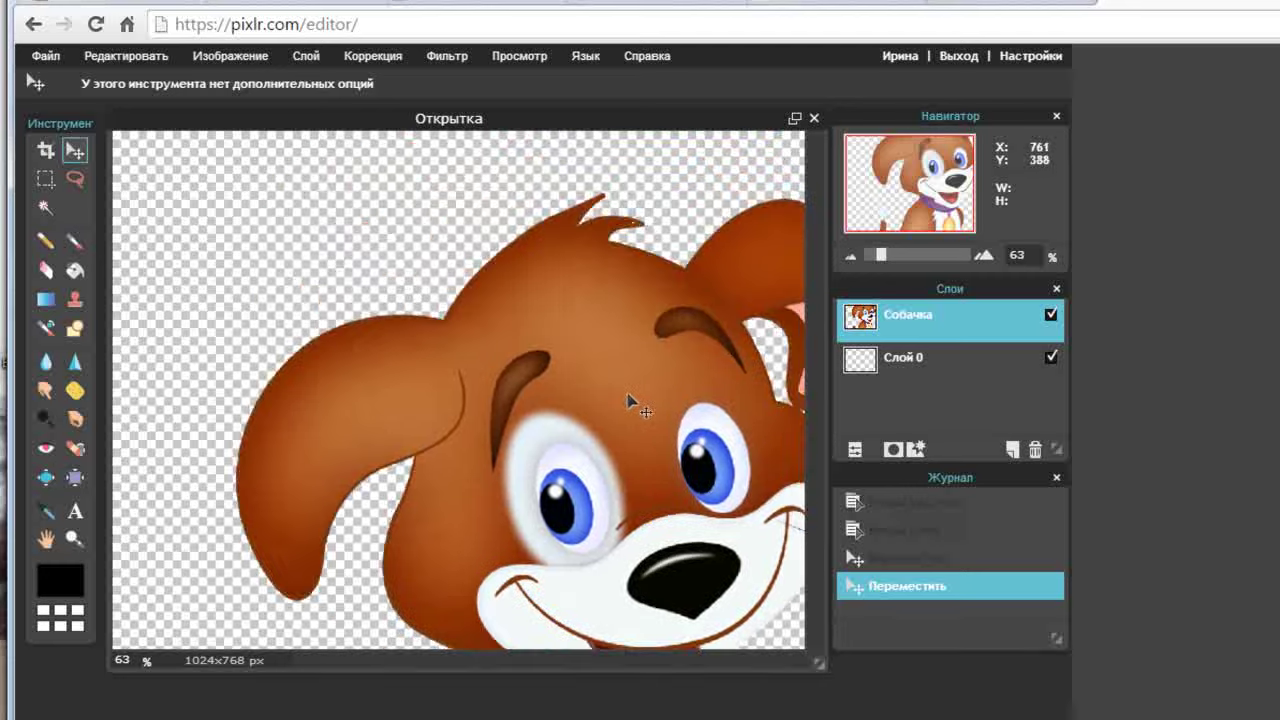
# - Free-transform the Собачка layer, shrinking the dog-and-cat picture to fit the canvas
pyautogui.click(119, 62)
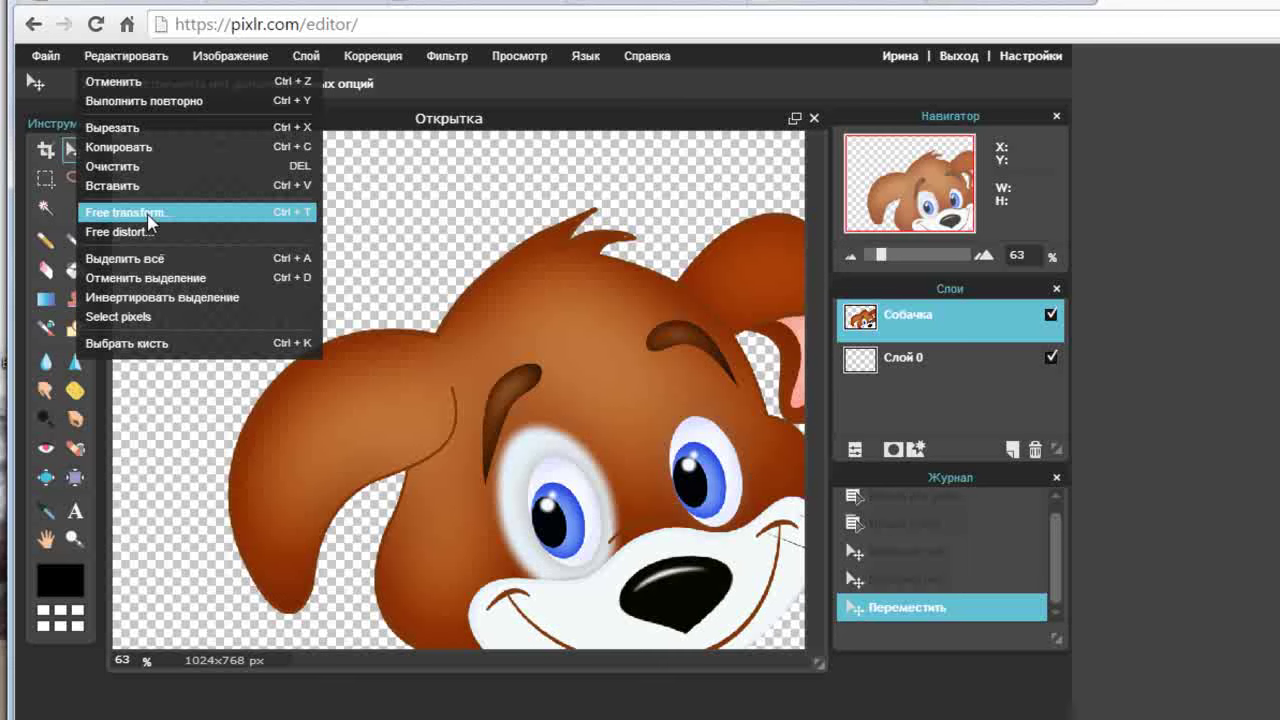
pyautogui.click(148, 213)
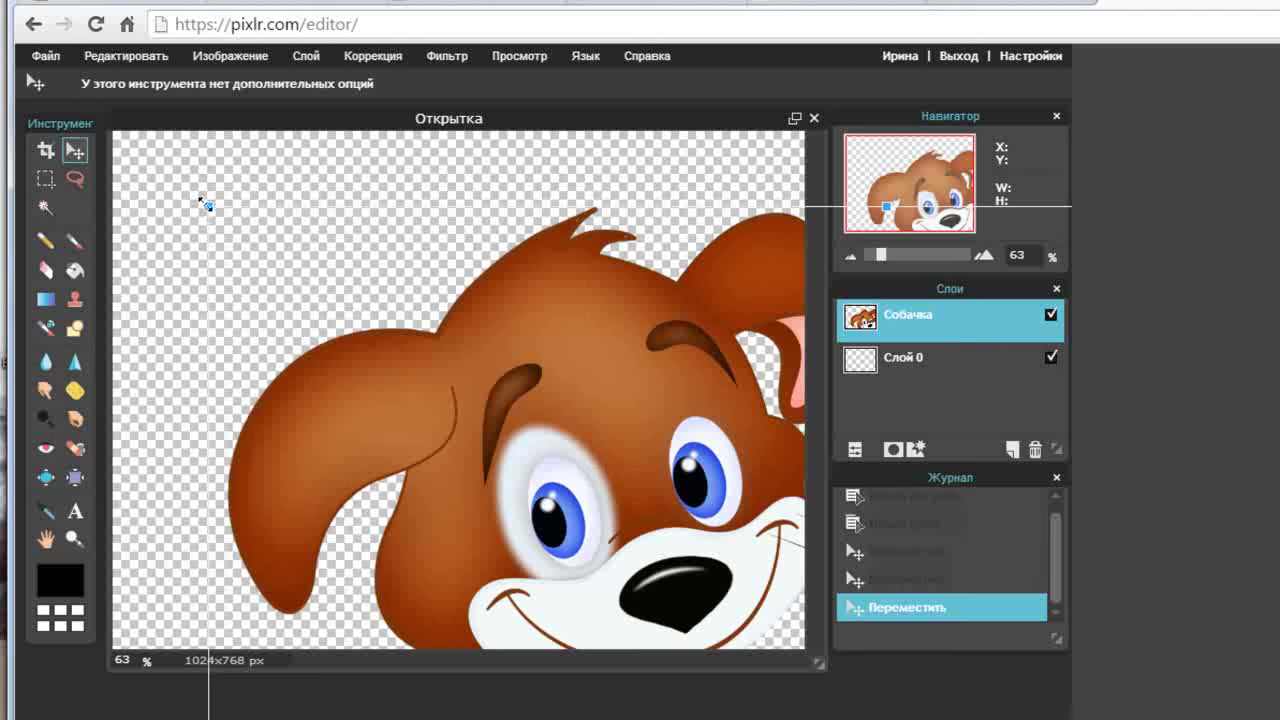
pyautogui.moveTo(205, 204)
pyautogui.mouseDown()
pyautogui.moveTo(423, 455)
pyautogui.moveTo(440, 258)
pyautogui.mouseUp()
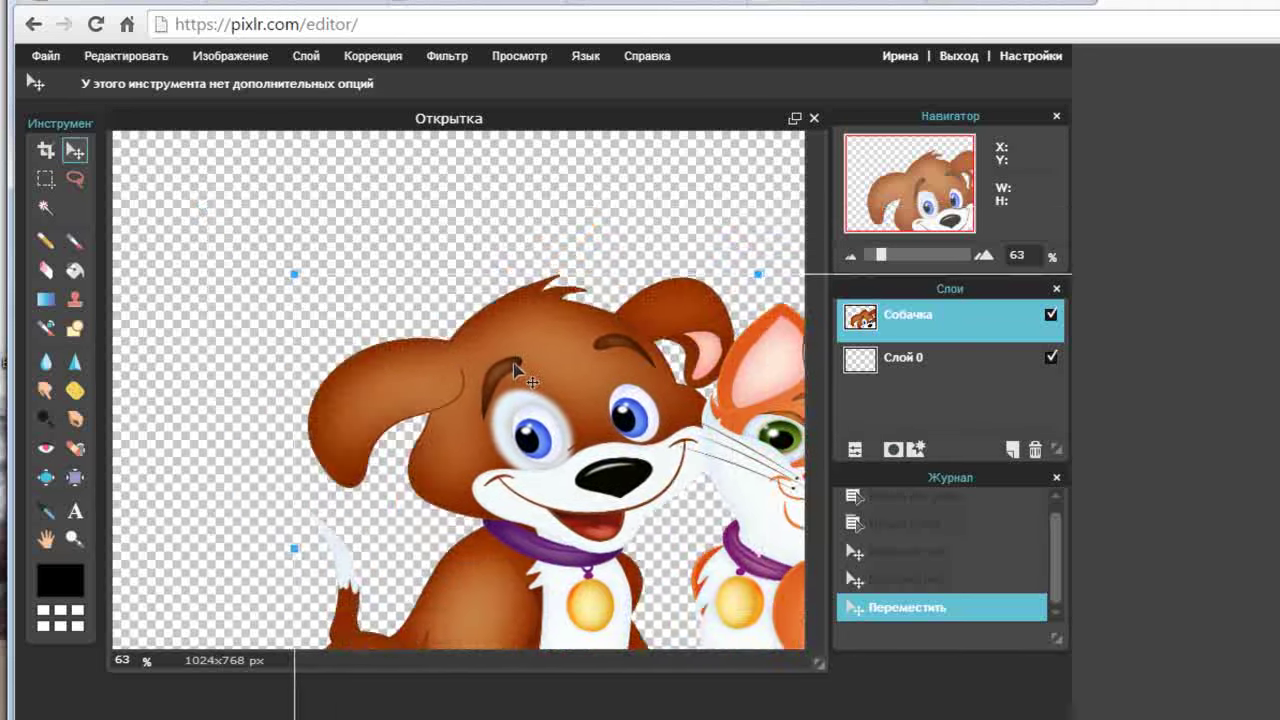
pyautogui.moveTo(217, 159); pyautogui.dragTo(334, 291)
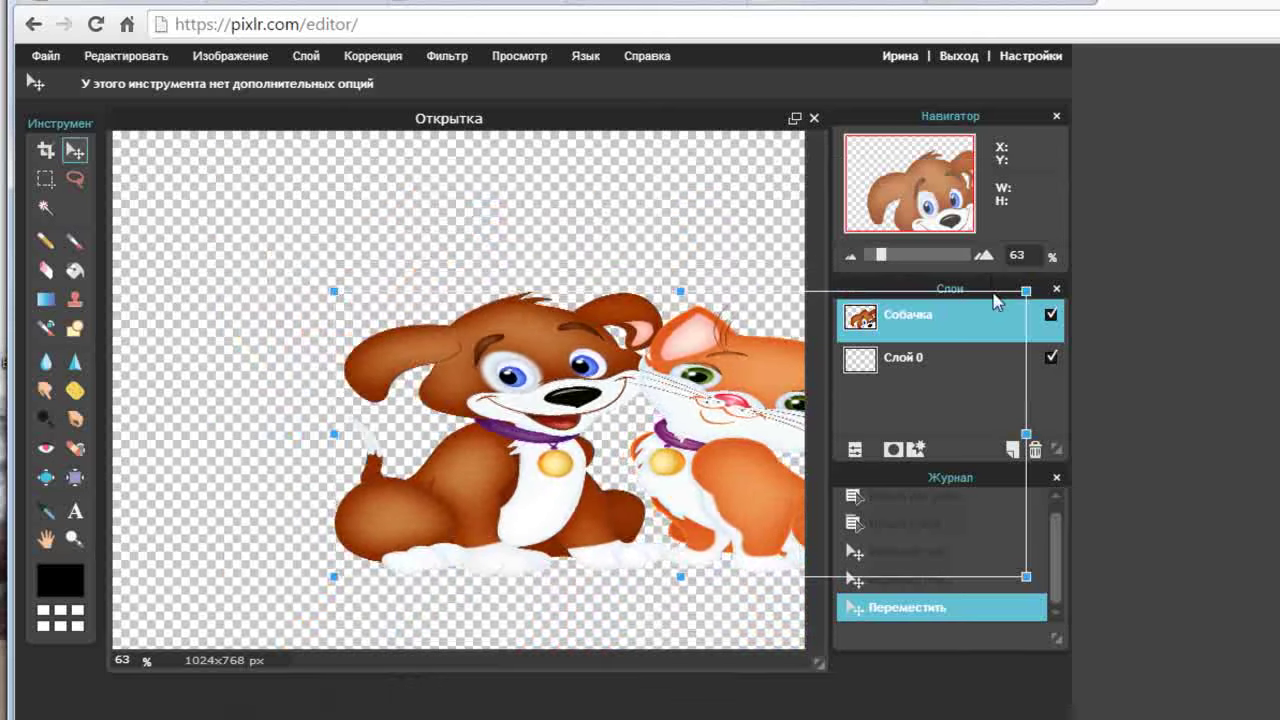
pyautogui.moveTo(1025, 436); pyautogui.dragTo(857, 420)
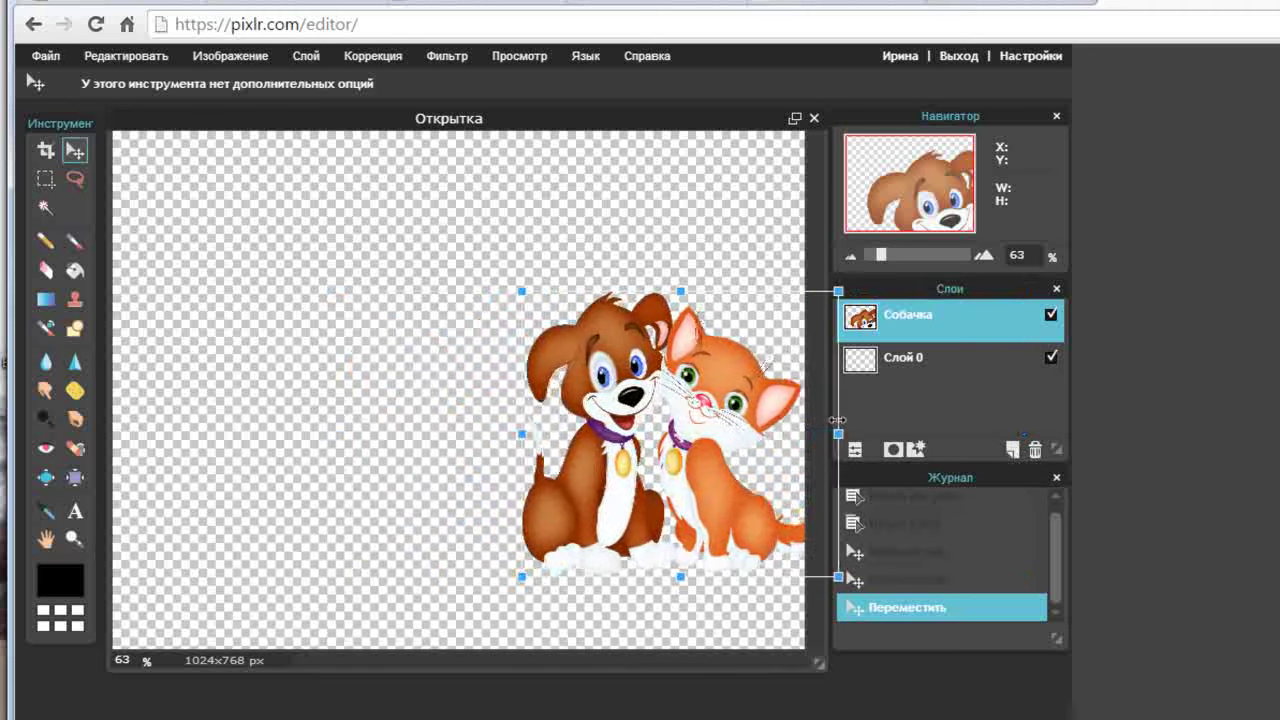
# - Centre the resized dog and cat on the canvas and return to the Google Images results
pyautogui.moveTo(700, 446)
pyautogui.mouseDown()
pyautogui.moveTo(524, 430)
pyautogui.moveTo(522, 406)
pyautogui.moveTo(530, 421)
pyautogui.mouseUp()
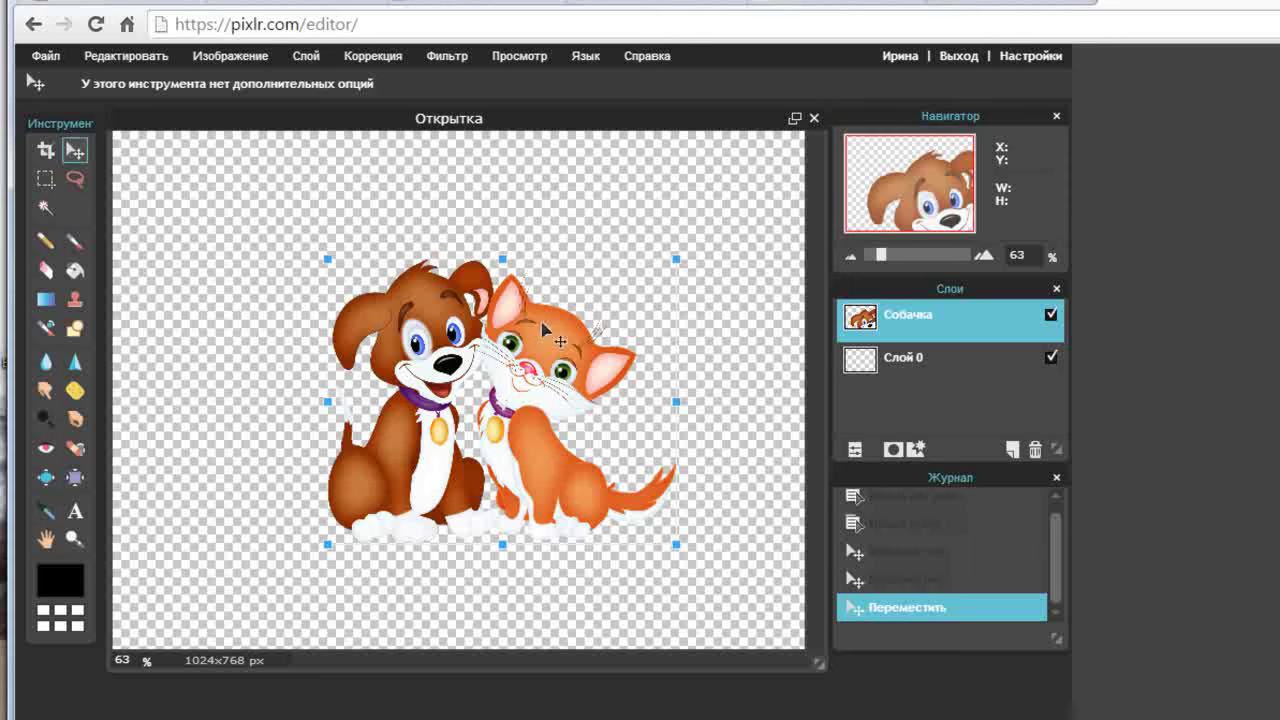
pyautogui.moveTo(542, 326); pyautogui.dragTo(529, 325)
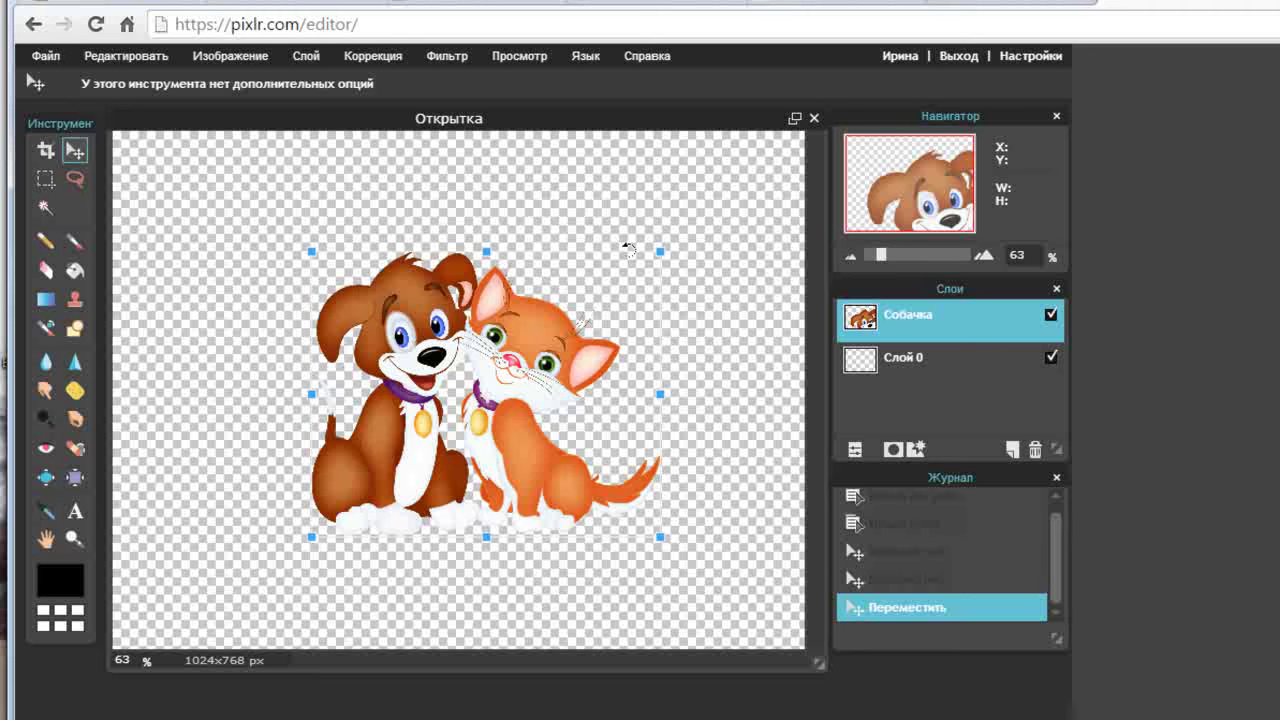
pyautogui.click(826, 5)
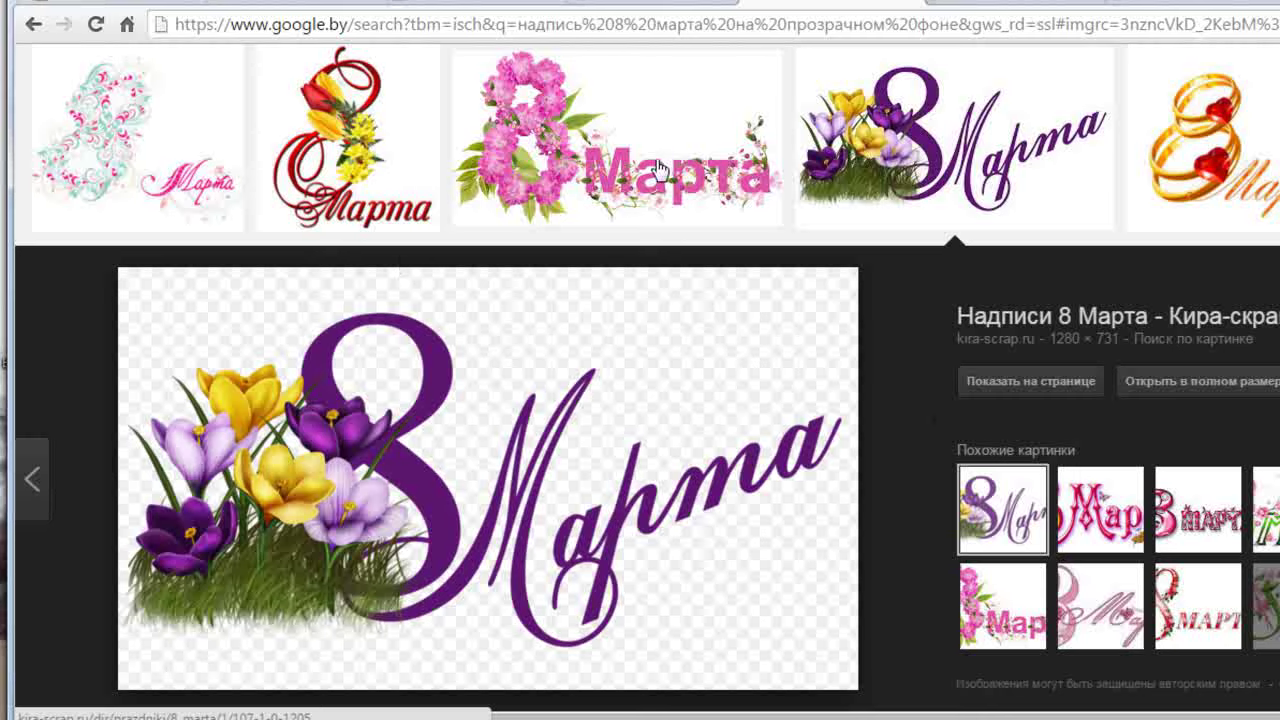
# - Open the purple '8 Марта' crocus picture at full size and copy its web address
pyautogui.click(1015, 5)
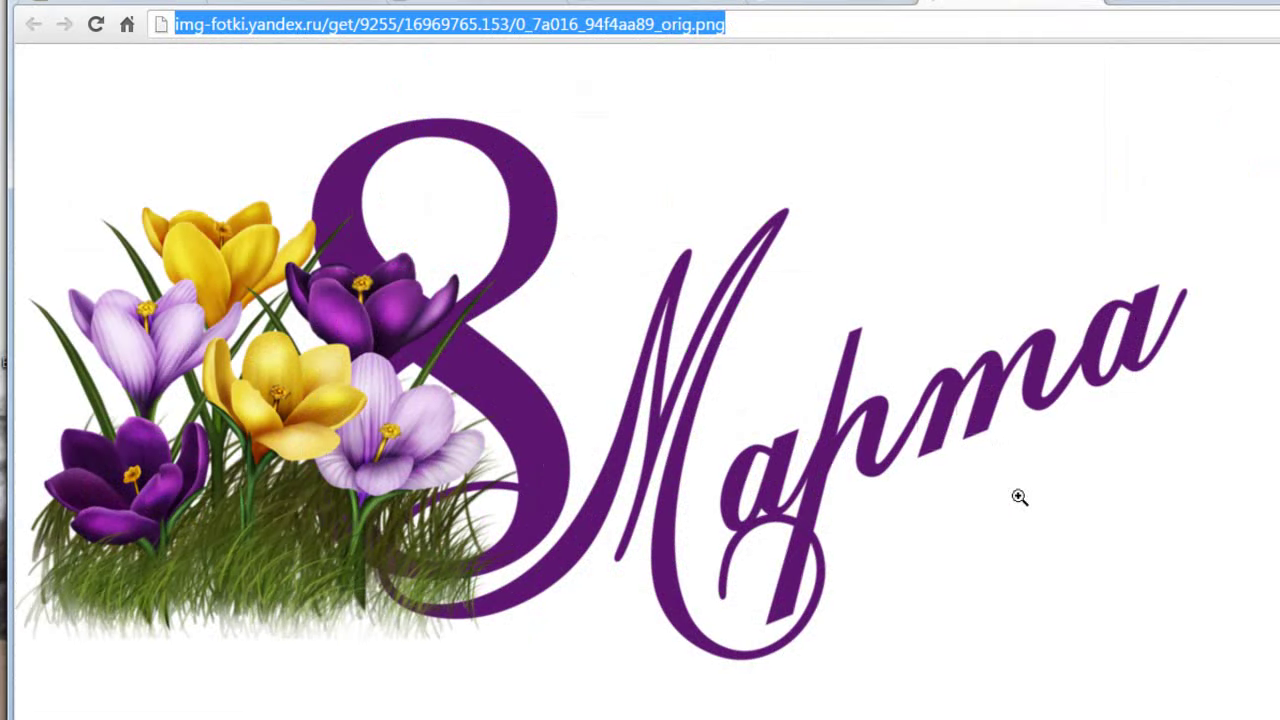
pyautogui.click(988, 505)
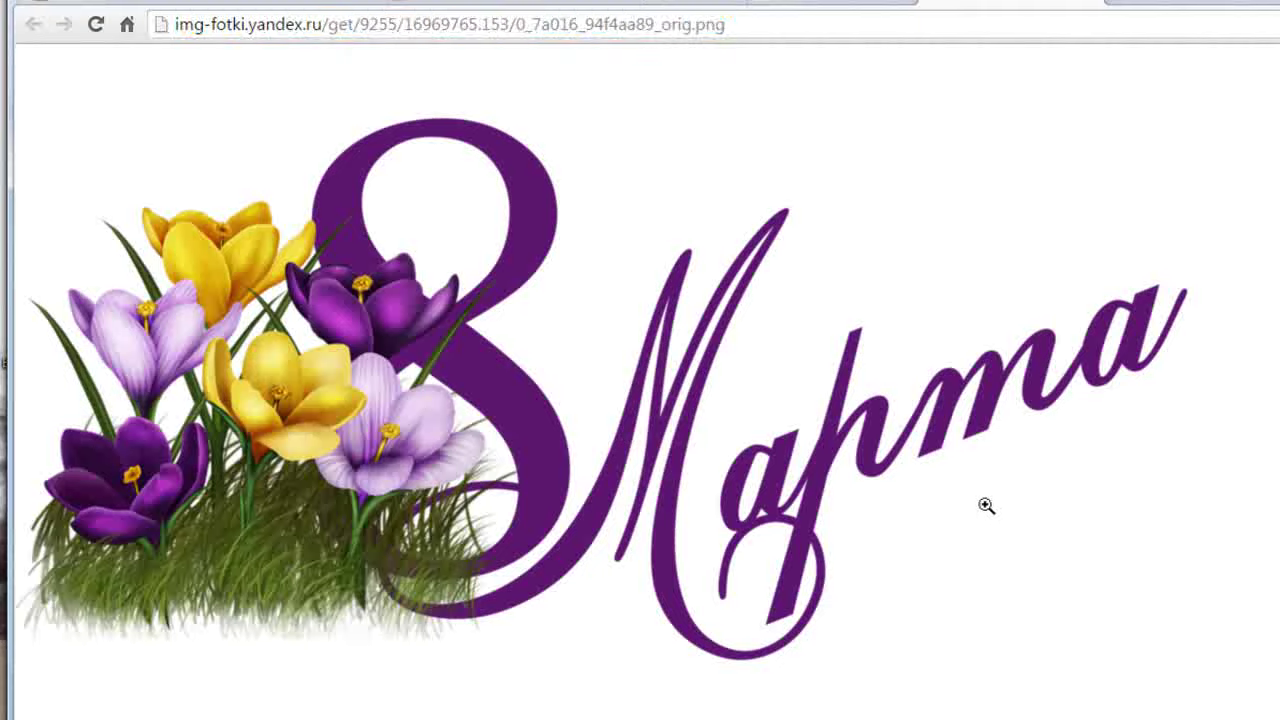
pyautogui.moveTo(724, 24); pyautogui.dragTo(174, 24)
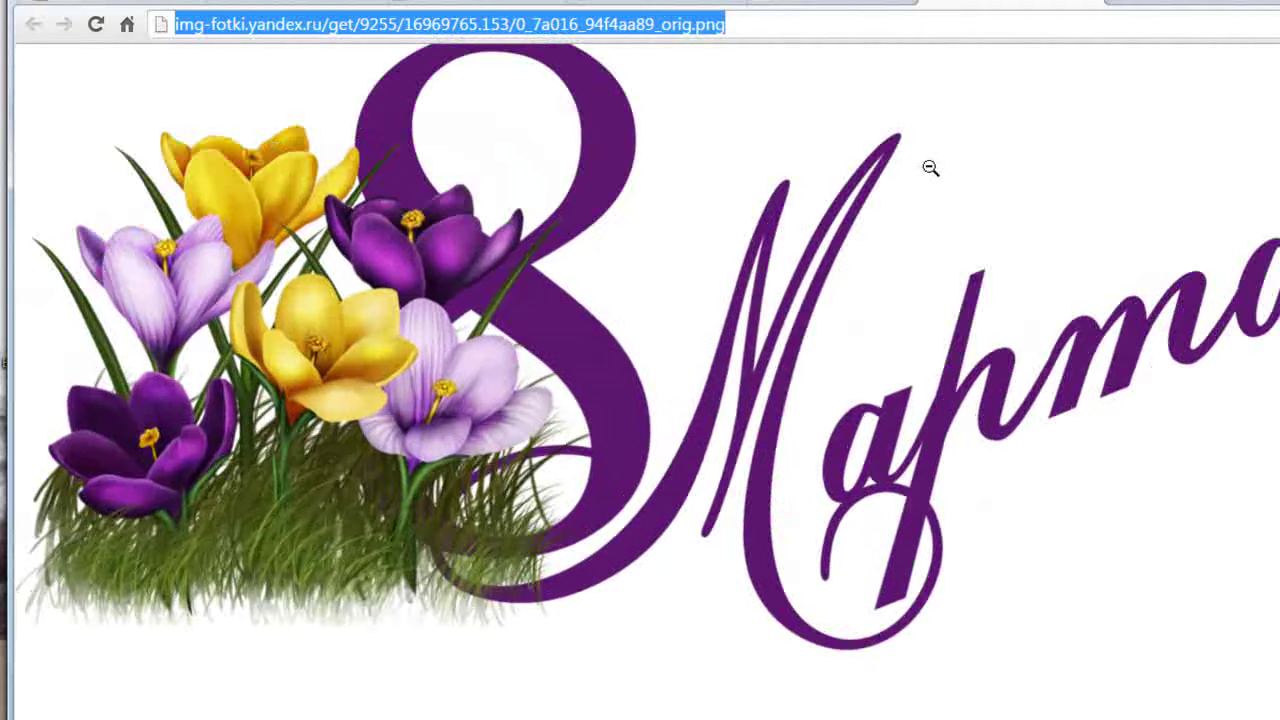
pyautogui.click(1175, 6)
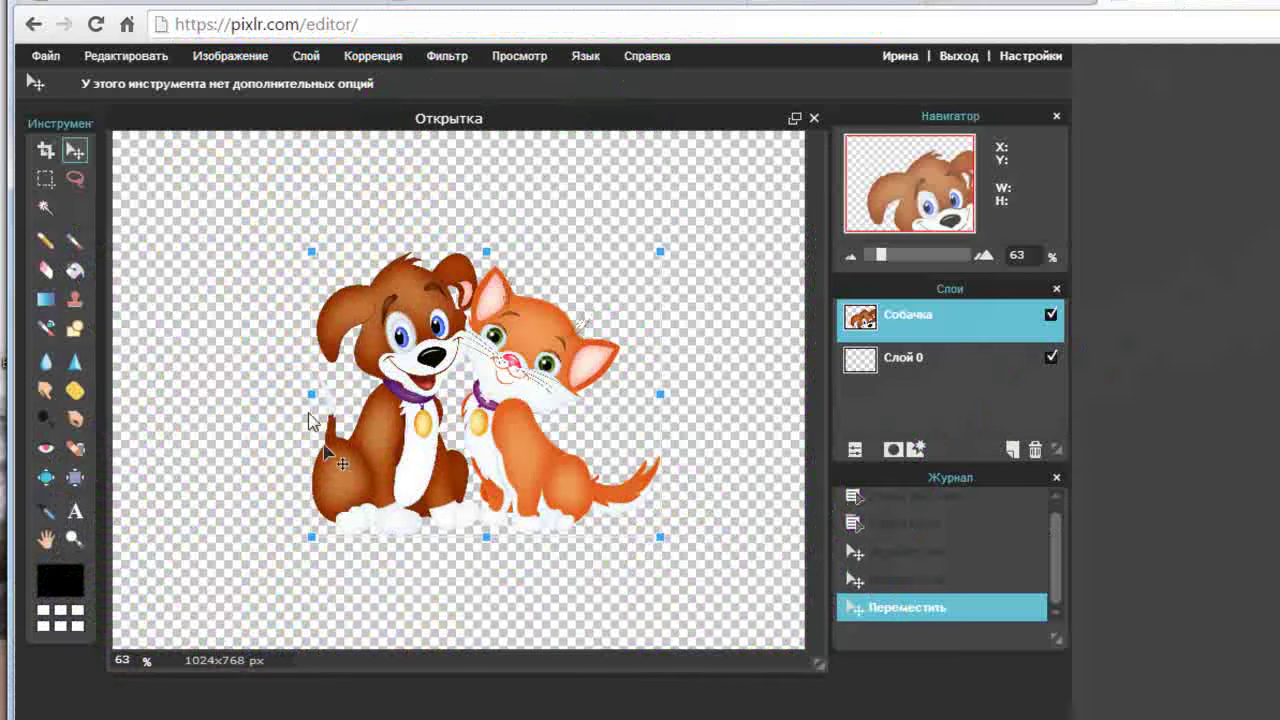
# - Confirm Да to apply the pending resize of the Собачка dog-and-cat layer
pyautogui.click(308, 58)
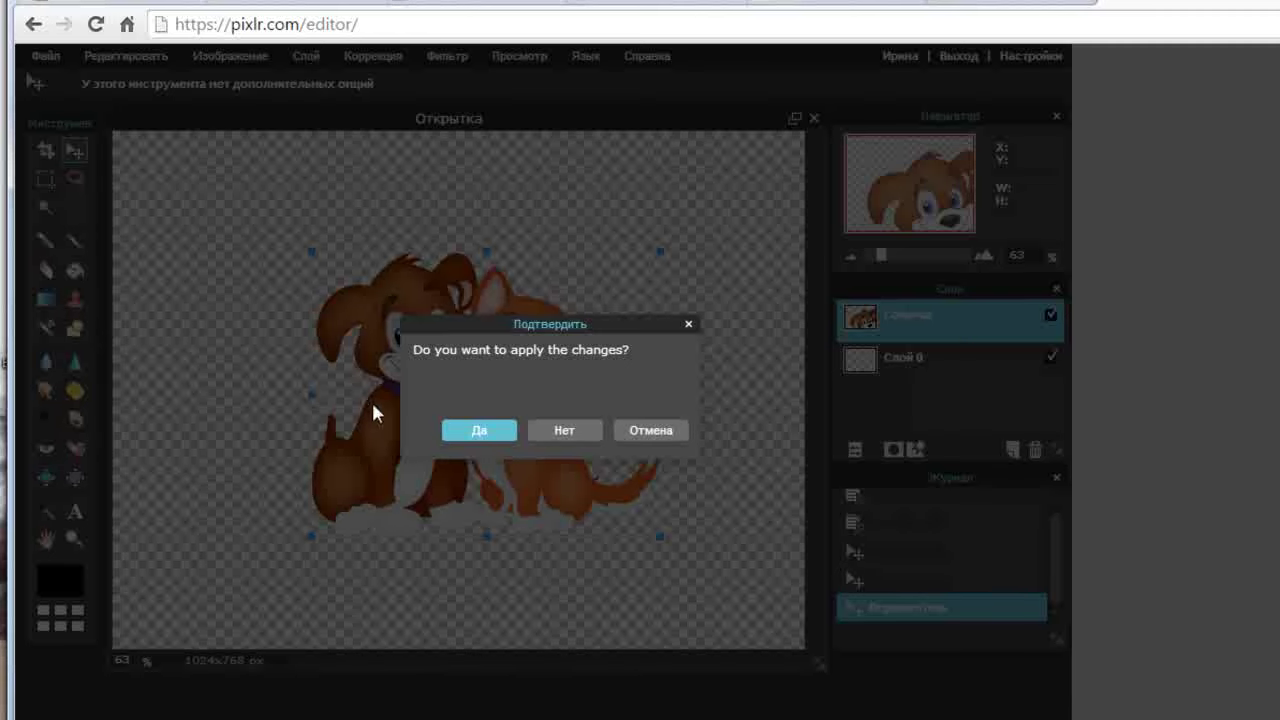
pyautogui.click(478, 430)
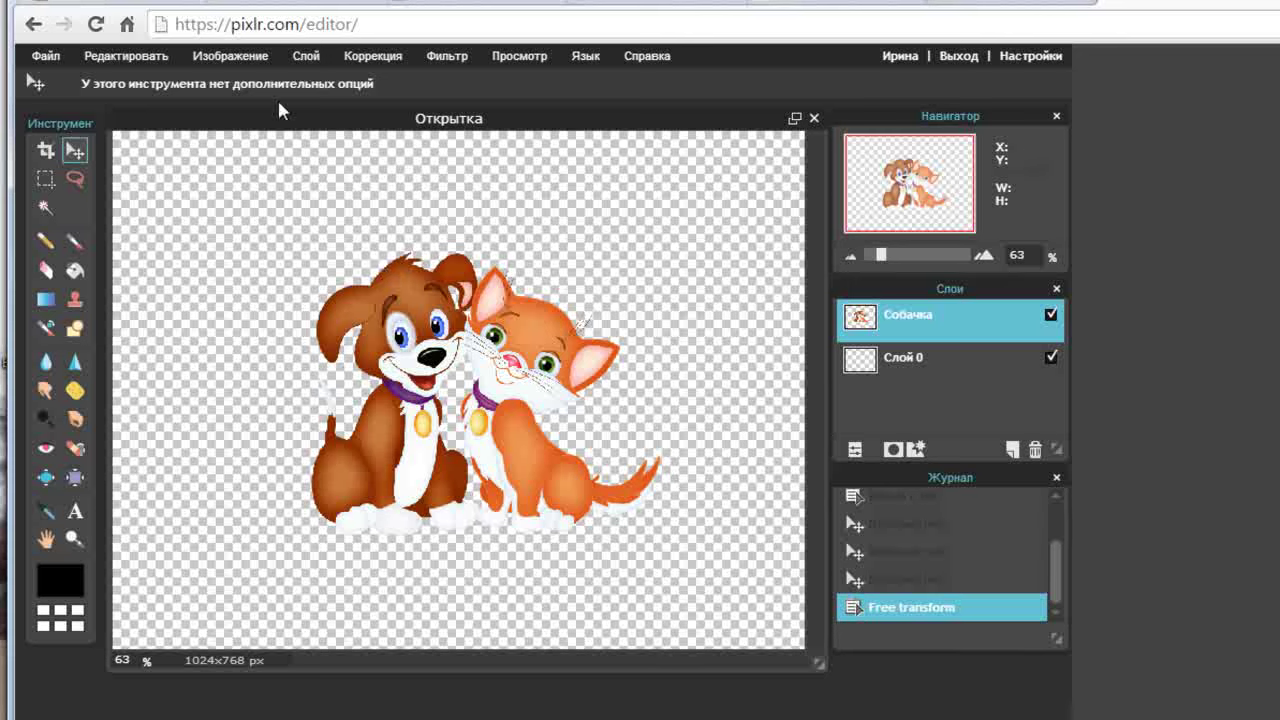
# - Add the '8 Марта' crocus picture from its copied URL as a new layer
pyautogui.click(305, 57)
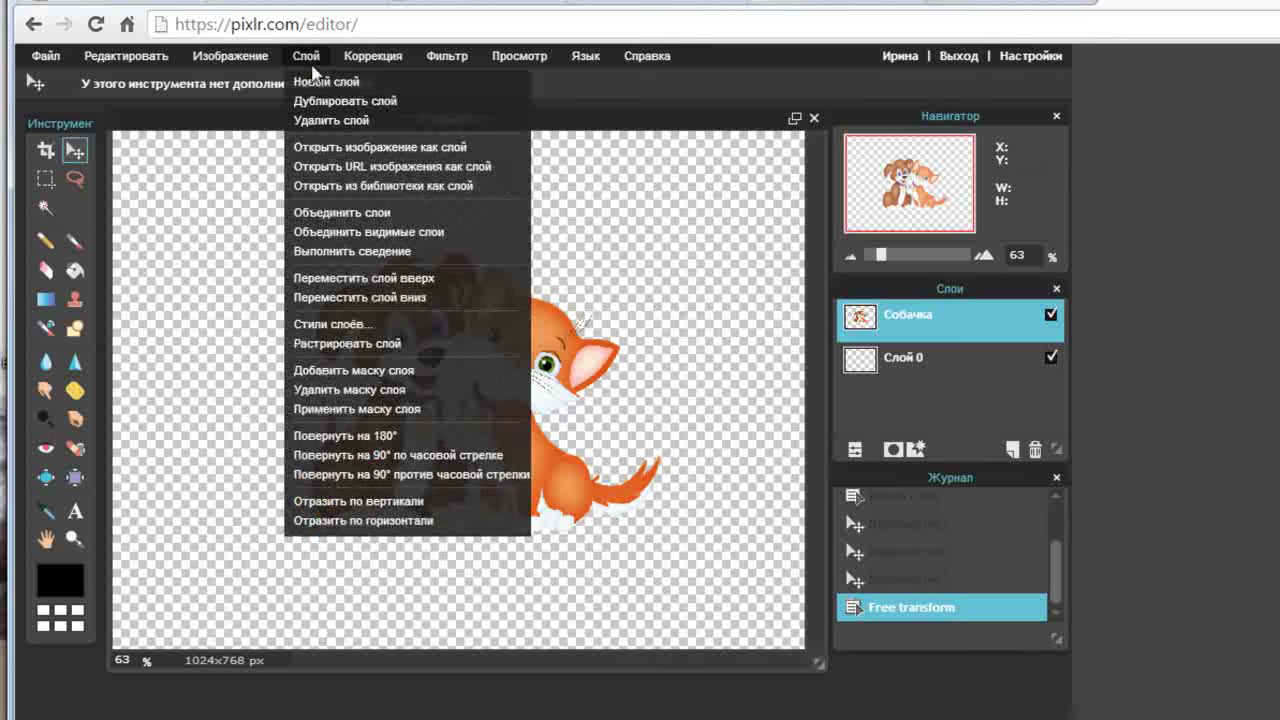
pyautogui.click(370, 167)
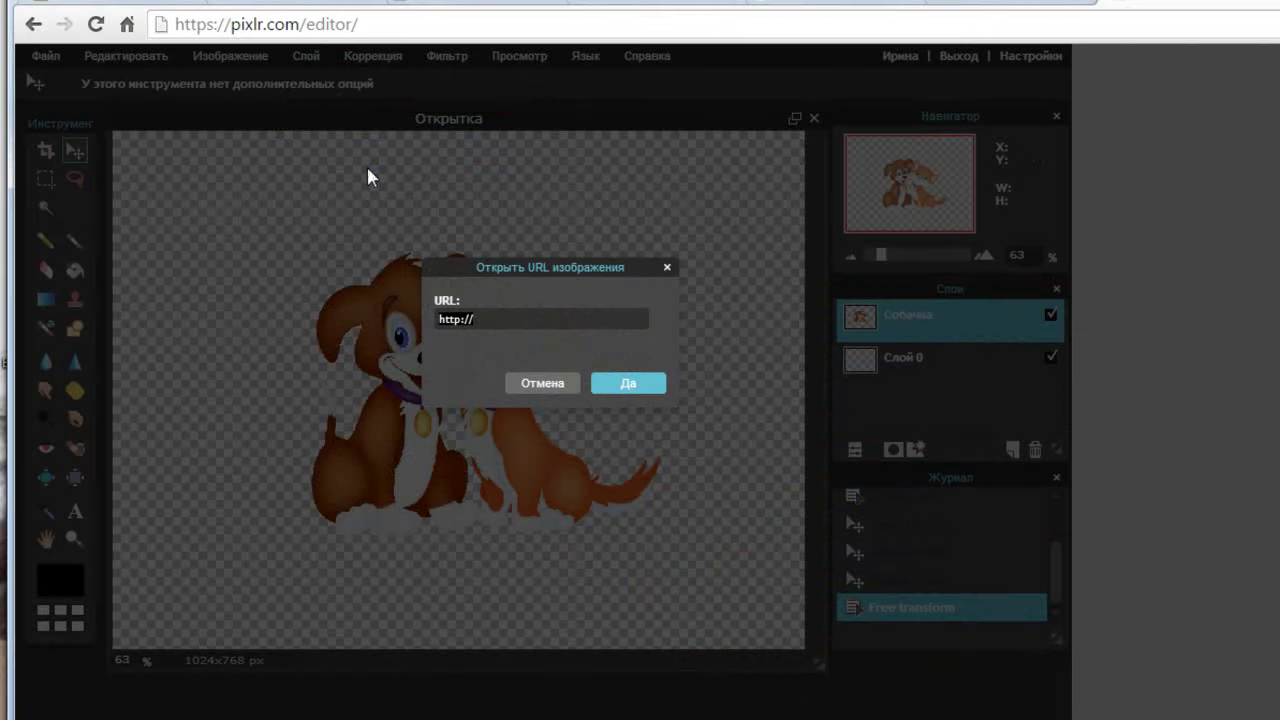
pyautogui.hotkey('ctrl', 'v')
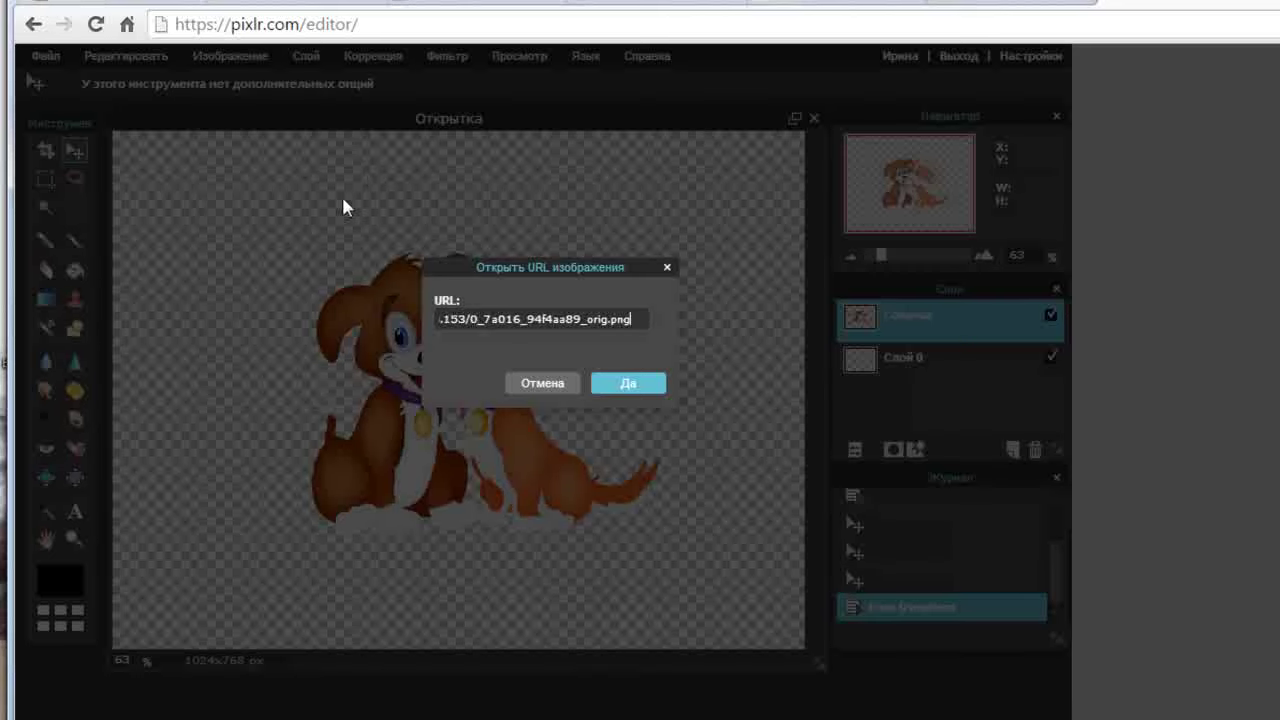
pyautogui.click(645, 386)
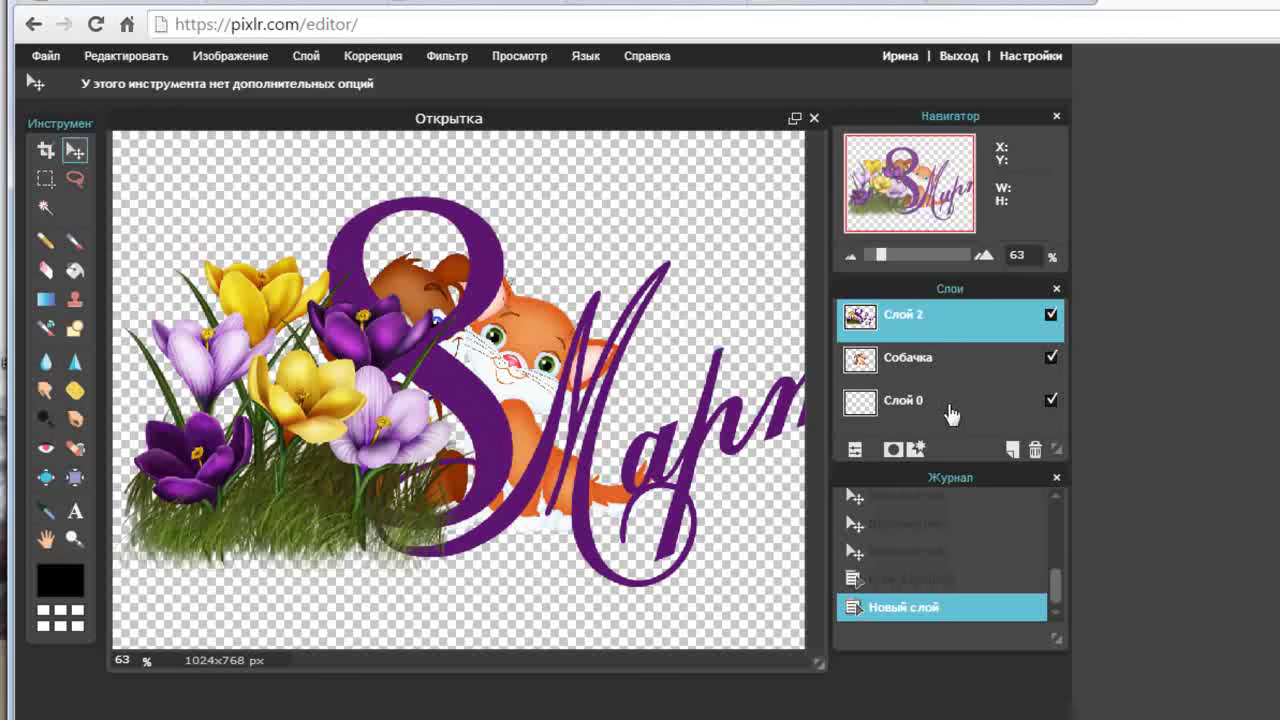
# - Rename the new crocus layer to 'Надпись'
pyautogui.doubleClick(916, 323)
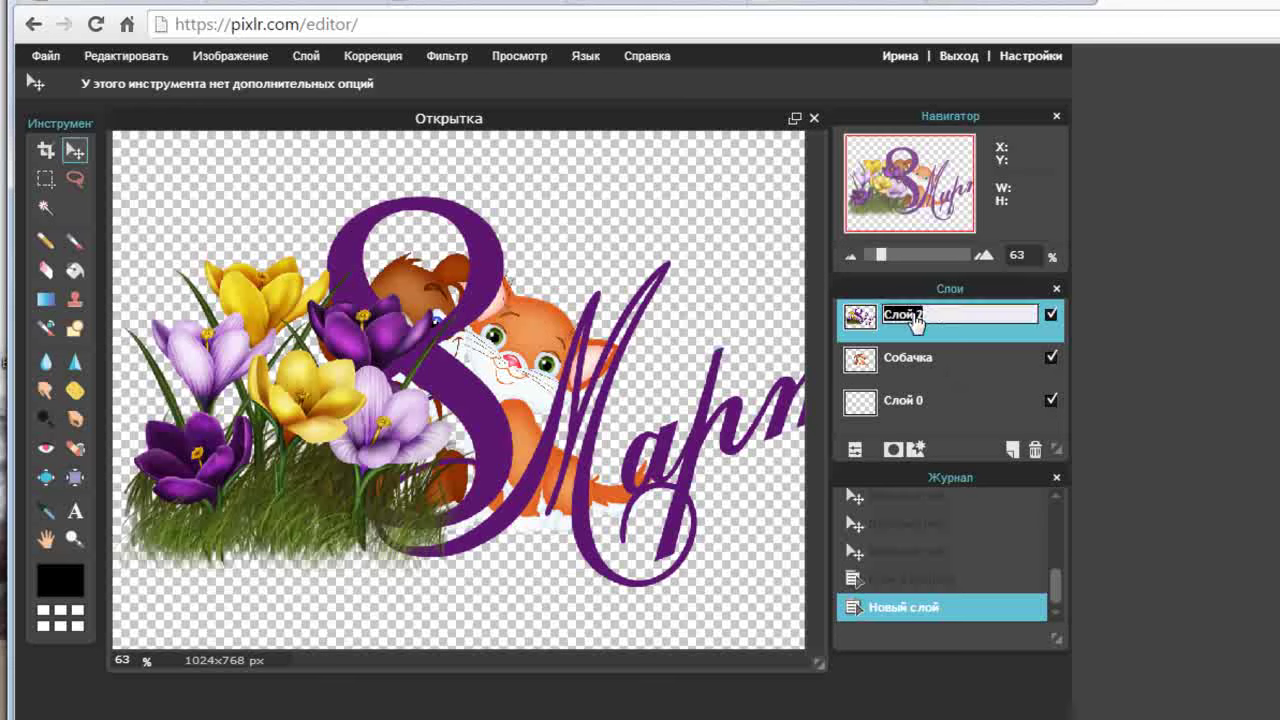
pyautogui.write('Надпись')
pyautogui.click(1006, 340)
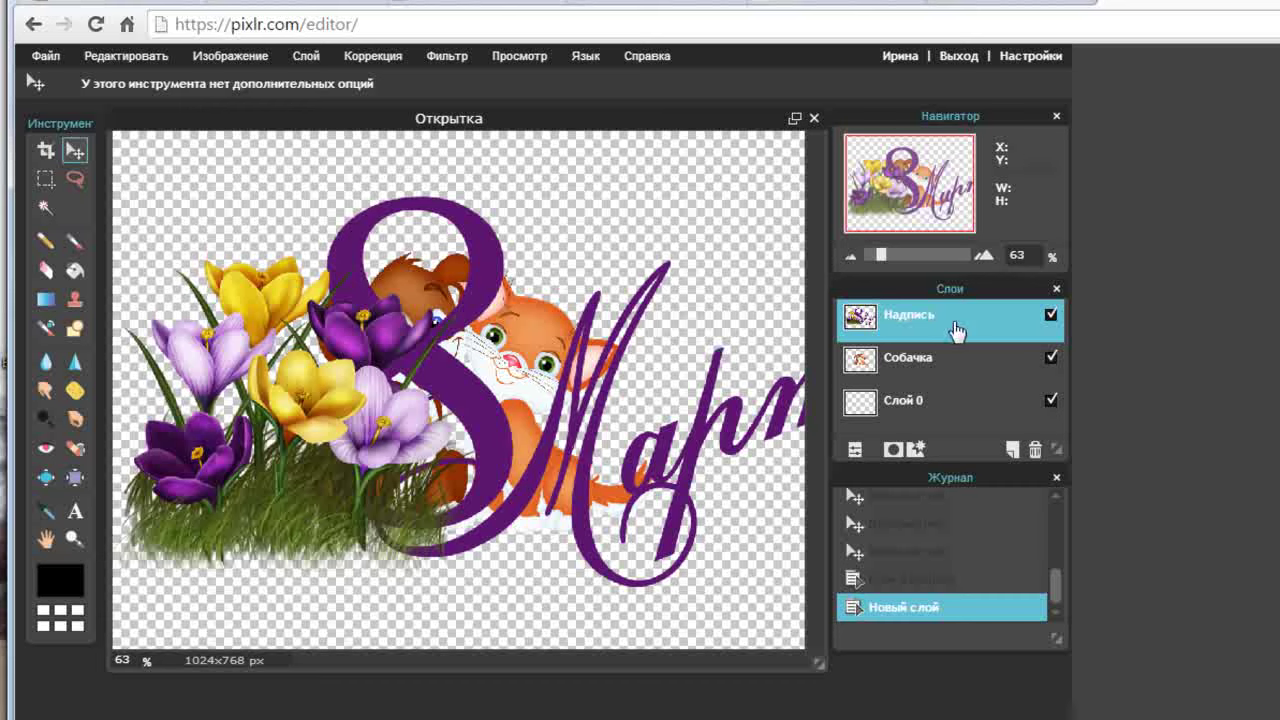
# - Free-transform the '8 Марта' lettering smaller into the lower-left corner and apply it
pyautogui.click(140, 56)
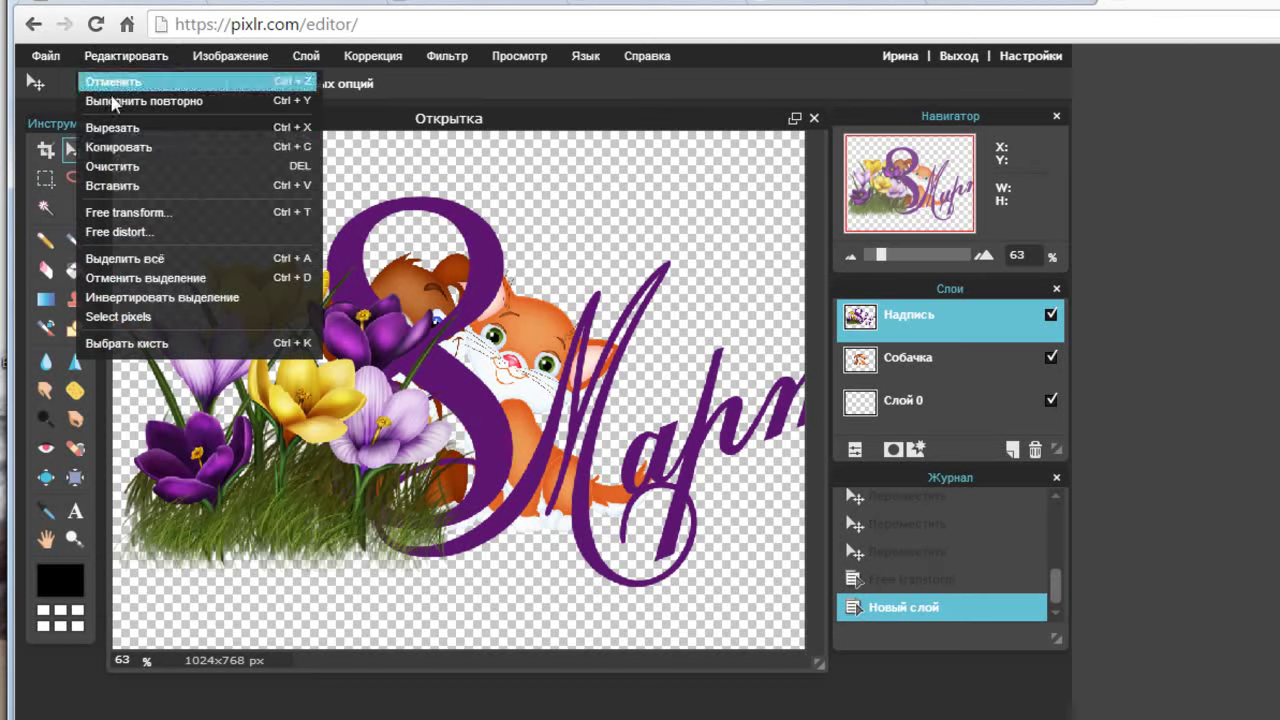
pyautogui.click(141, 213)
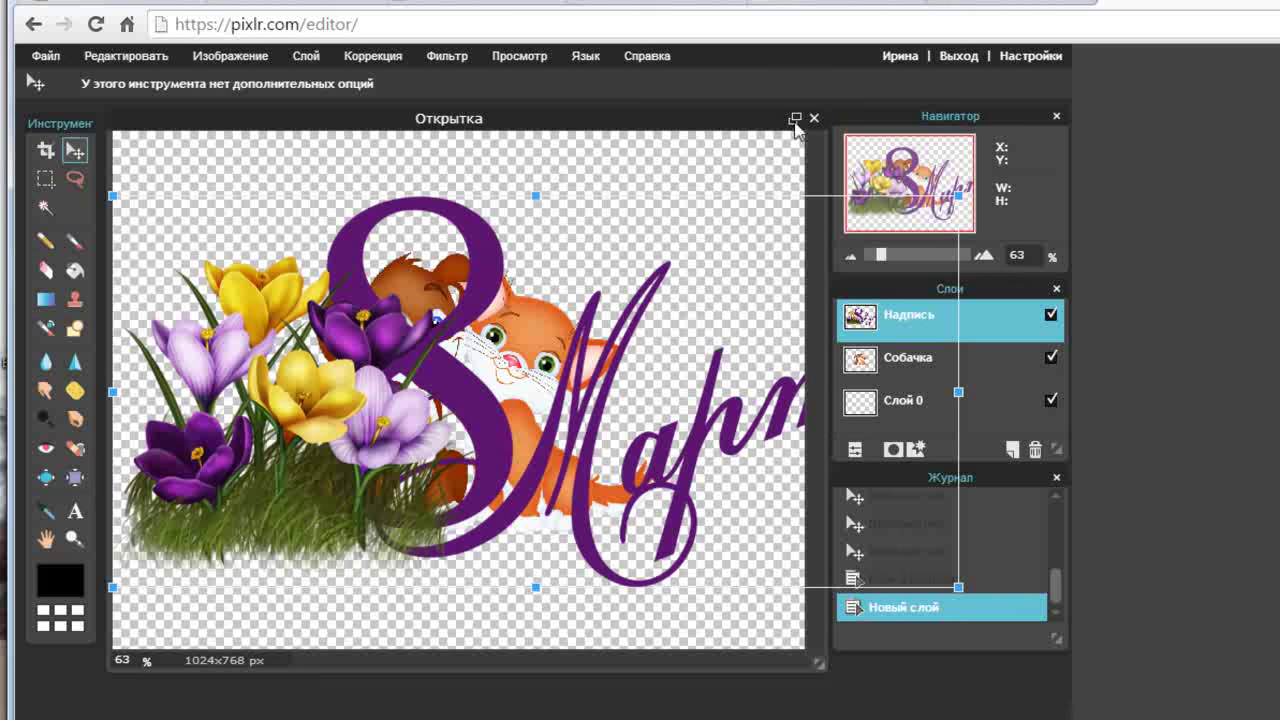
pyautogui.moveTo(958, 193)
pyautogui.mouseDown()
pyautogui.moveTo(802, 237)
pyautogui.moveTo(857, 229)
pyautogui.mouseUp()
pyautogui.moveTo(750, 335); pyautogui.dragTo(627, 452)
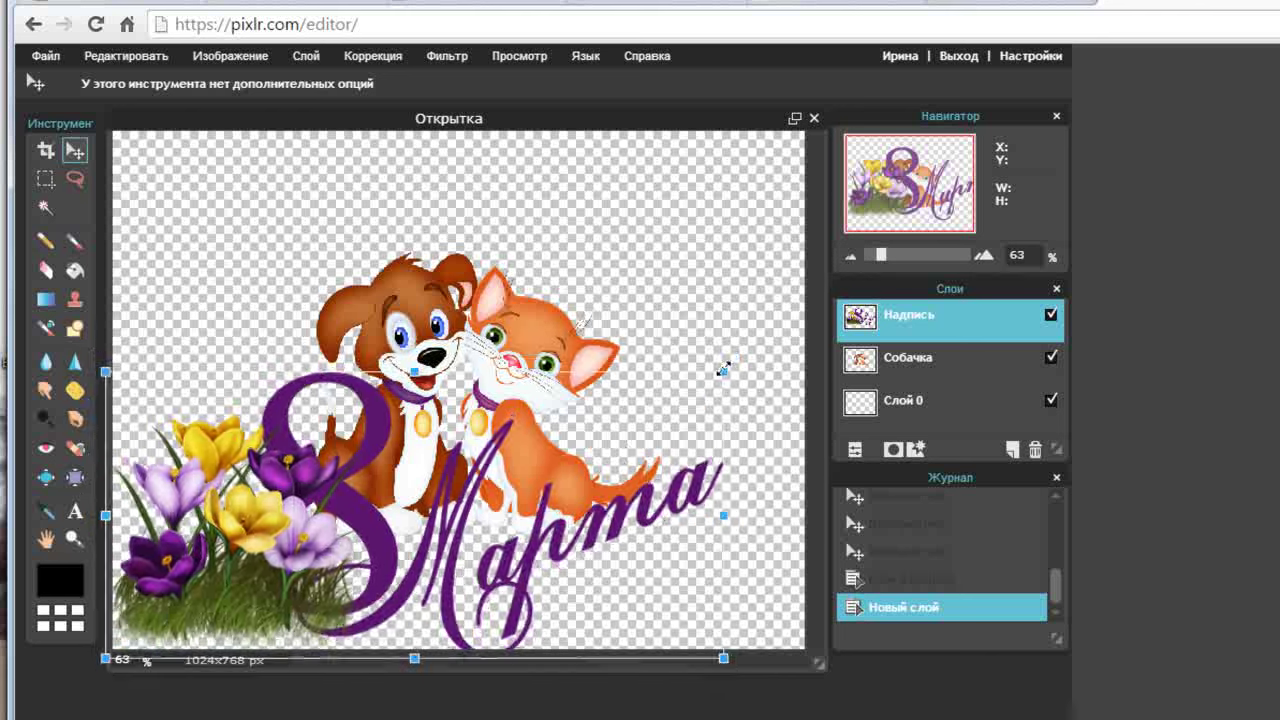
pyautogui.moveTo(735, 352); pyautogui.dragTo(701, 392)
pyautogui.moveTo(651, 437)
pyautogui.mouseDown()
pyautogui.moveTo(621, 460)
pyautogui.moveTo(618, 487)
pyautogui.mouseUp()
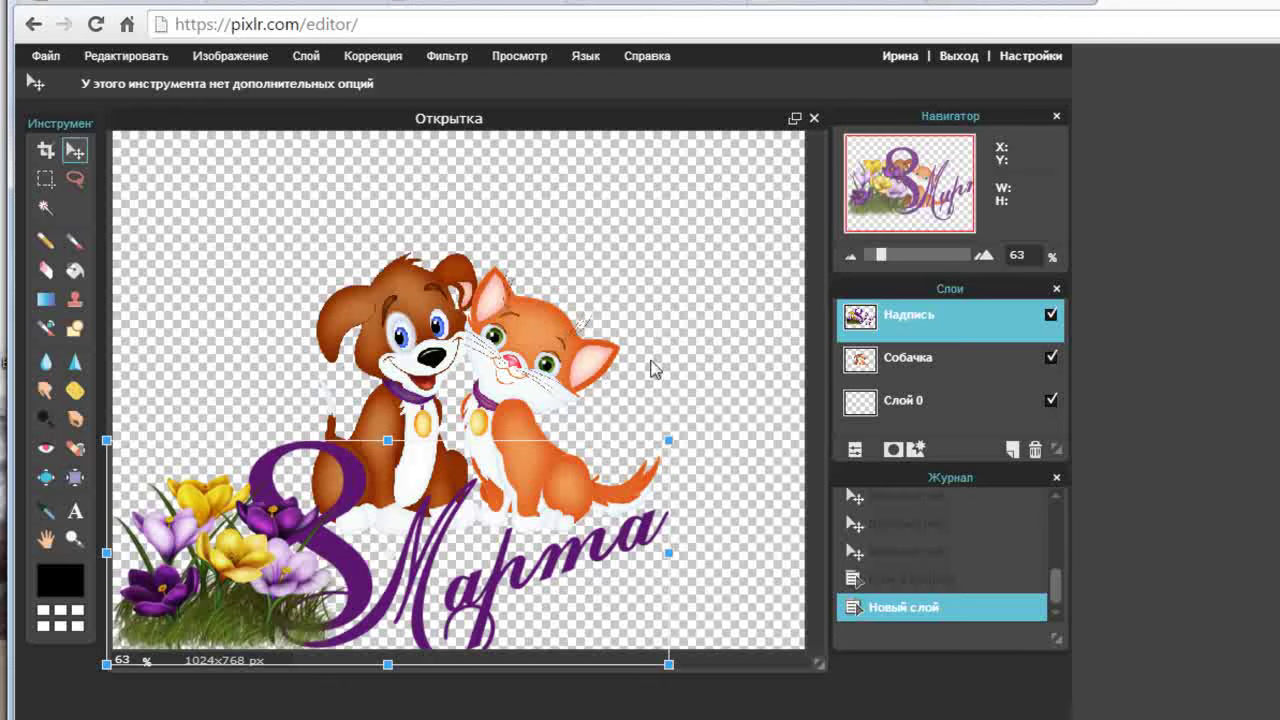
pyautogui.click(939, 365)
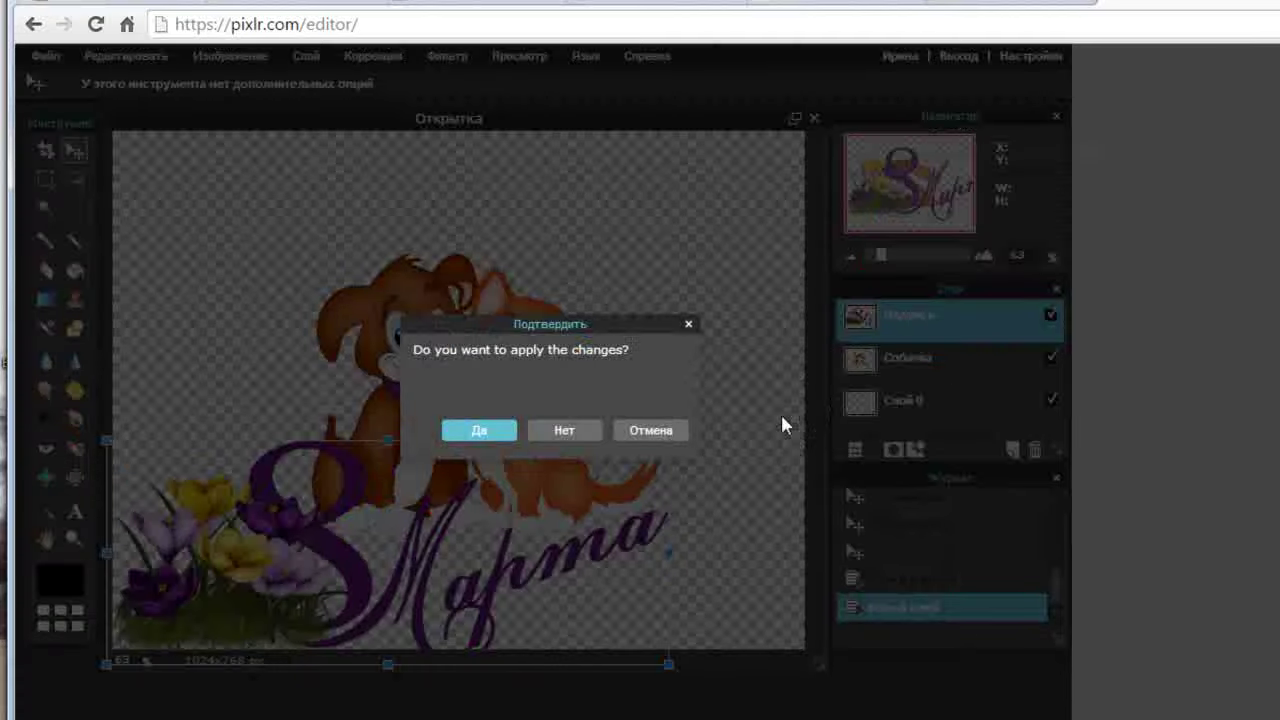
pyautogui.click(480, 431)
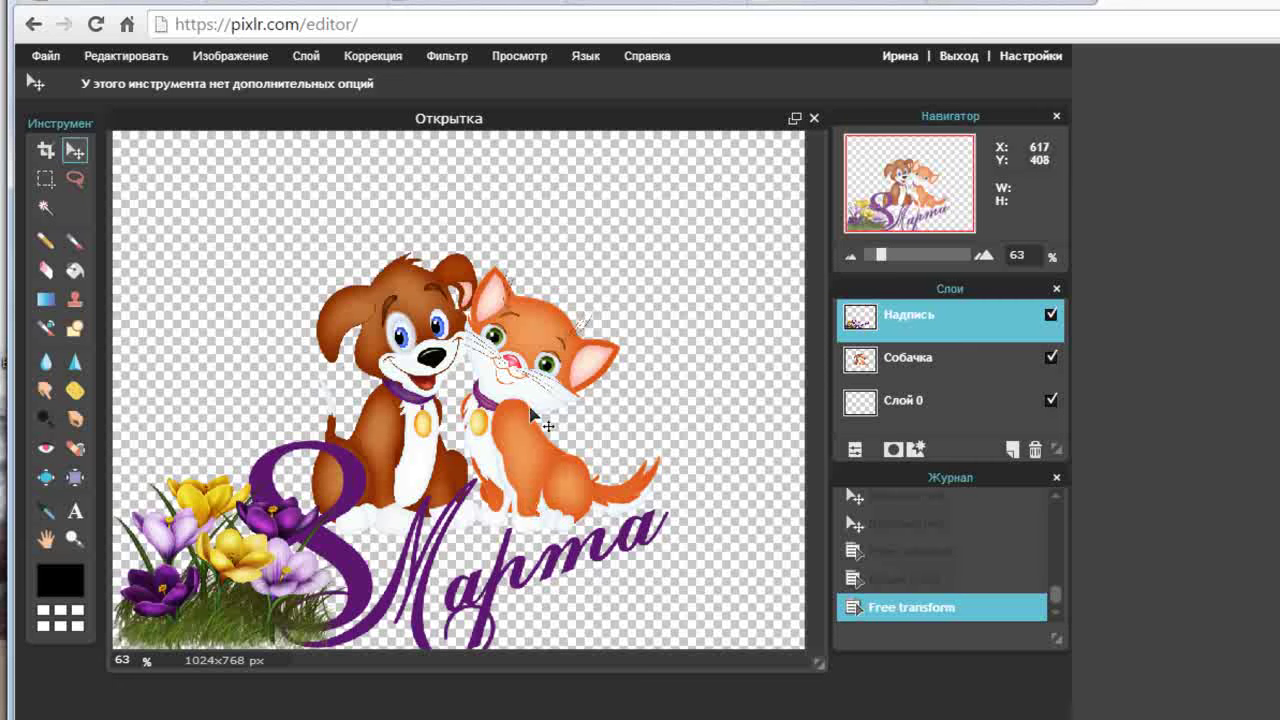
# - Nudge the Собачка dog and cat slightly right, and copy the full-size meadow PNG's URL
pyautogui.click(845, 360)
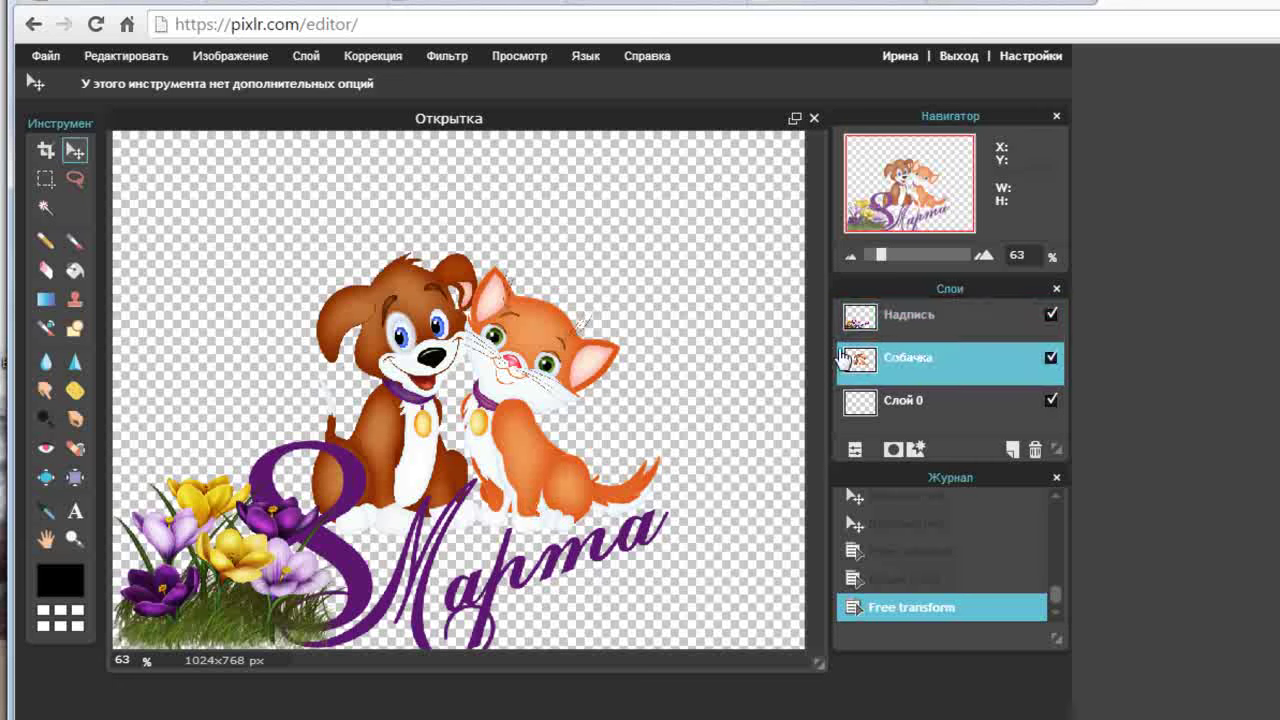
pyautogui.moveTo(525, 428)
pyautogui.mouseDown()
pyautogui.moveTo(548, 418)
pyautogui.moveTo(550, 429)
pyautogui.mouseUp()
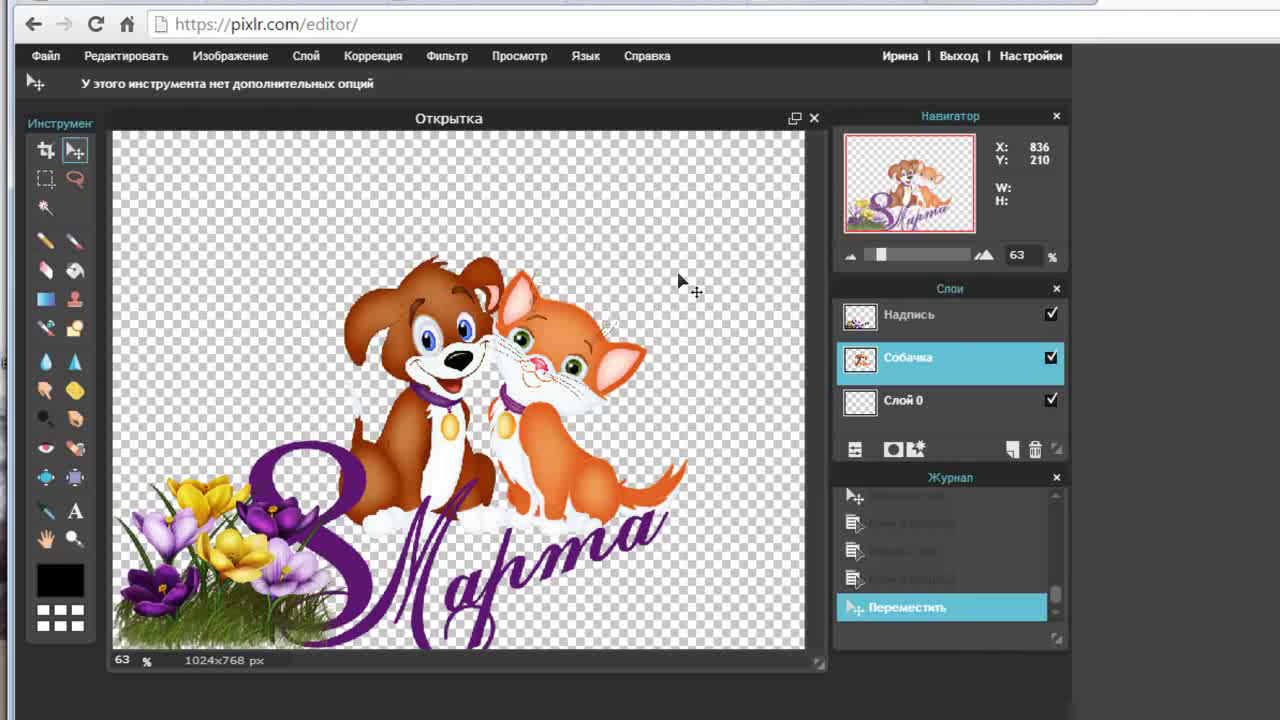
pyautogui.click(452, 3)
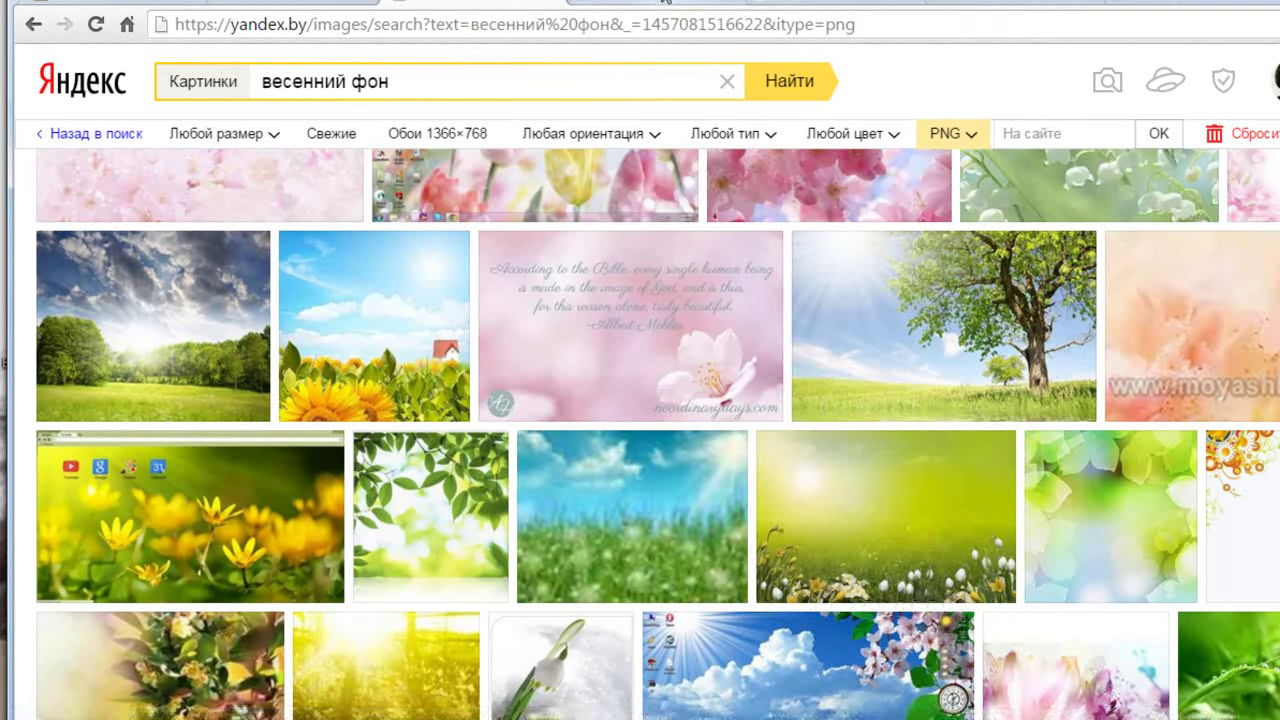
pyautogui.click(667, 2)
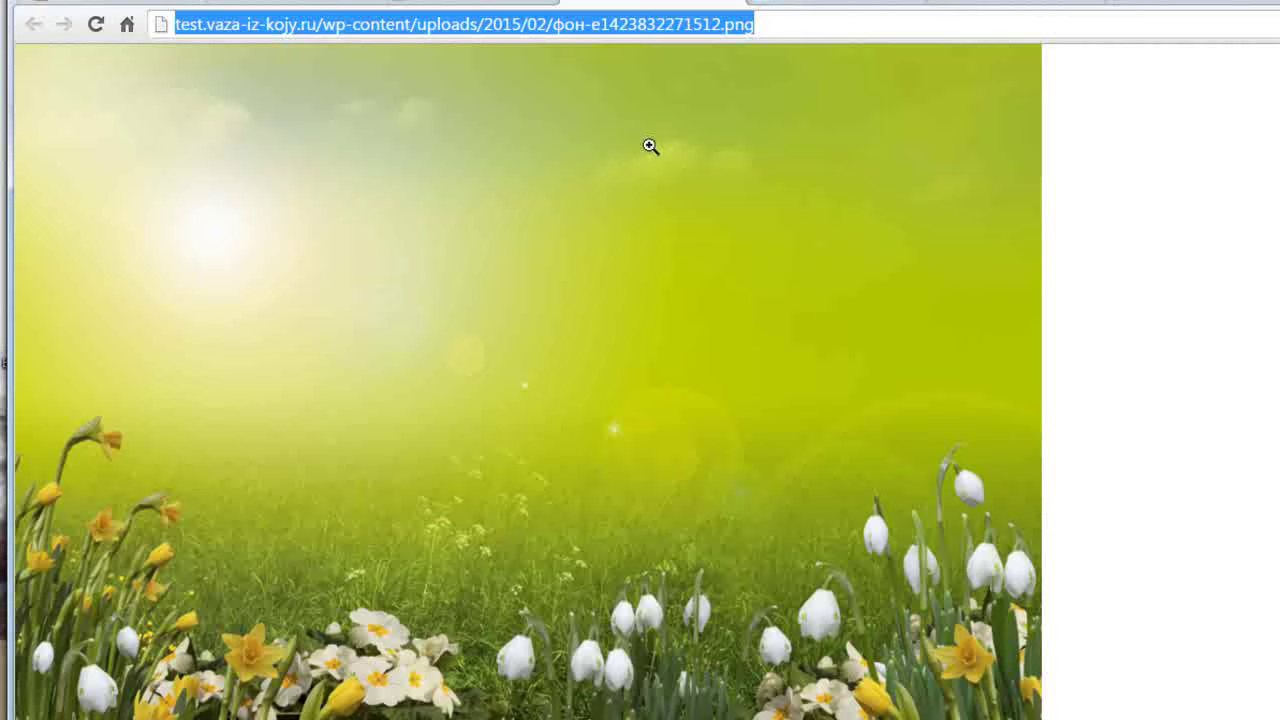
pyautogui.click(1193, 4)
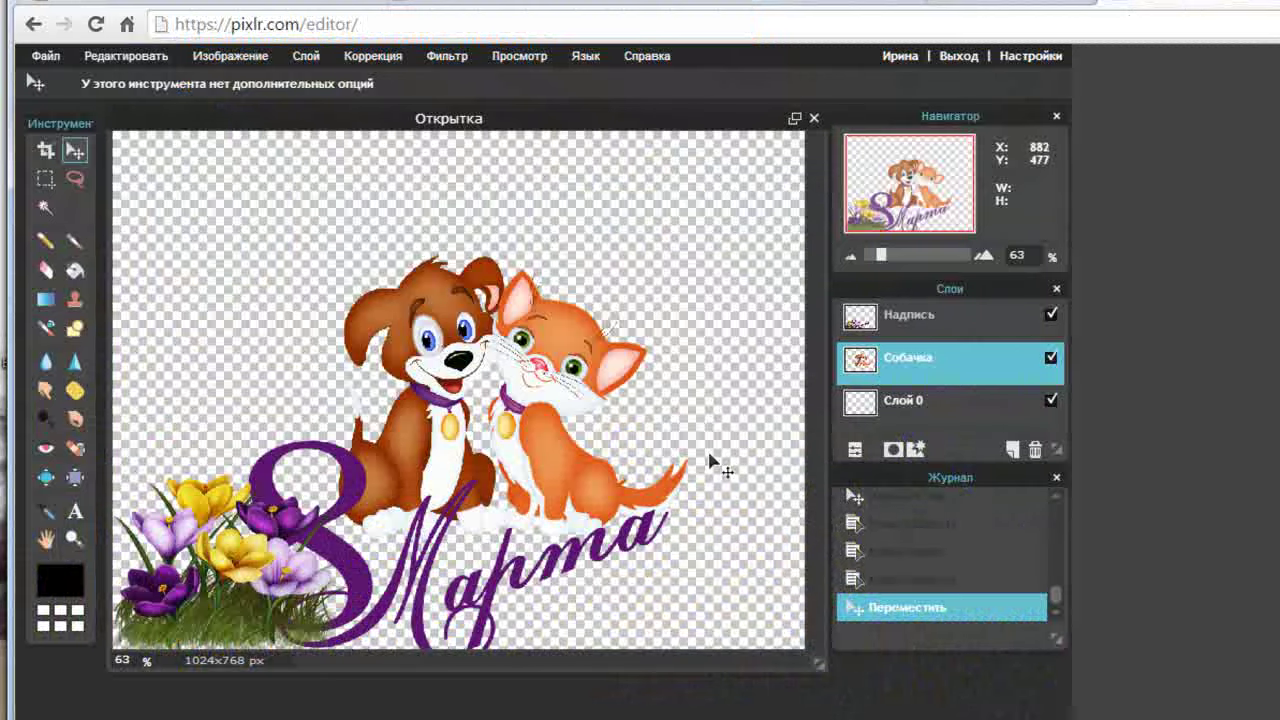
# - Load the copied meadow URL as a layer via Слой > Открыть URL изображения как слой
pyautogui.click(307, 57)
pyautogui.click(346, 164)
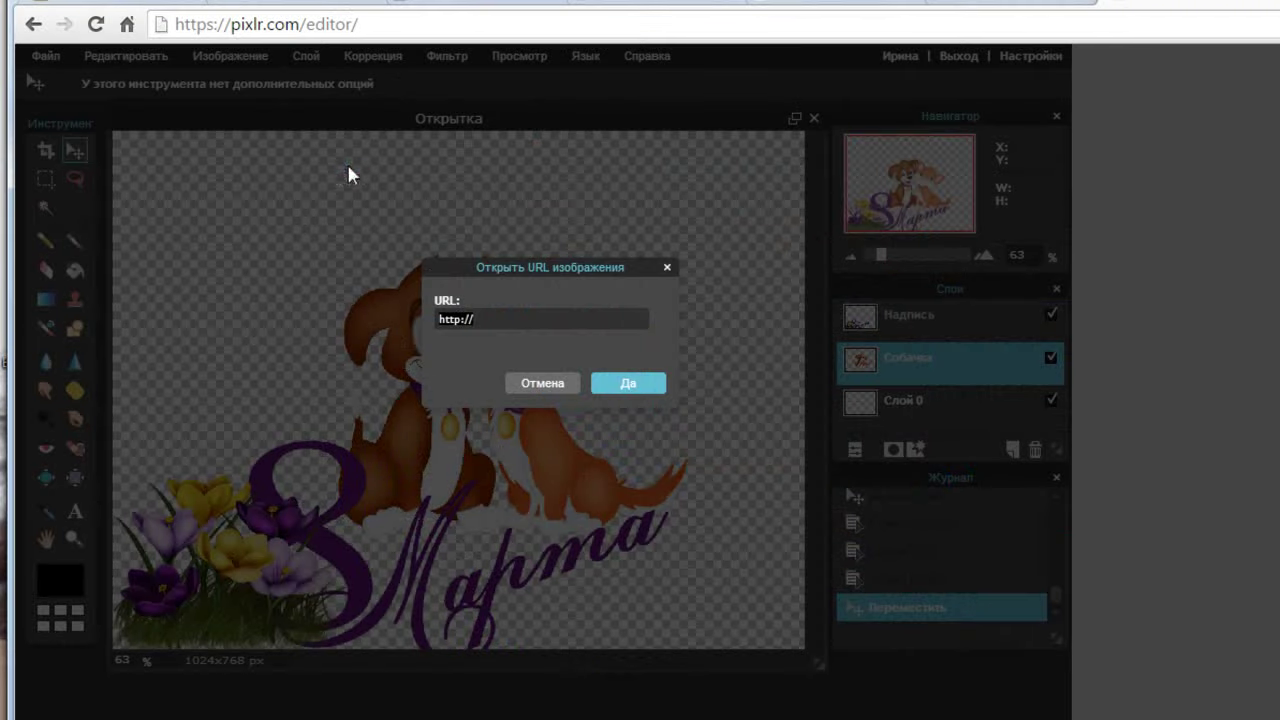
pyautogui.hotkey('ctrl', 'v')
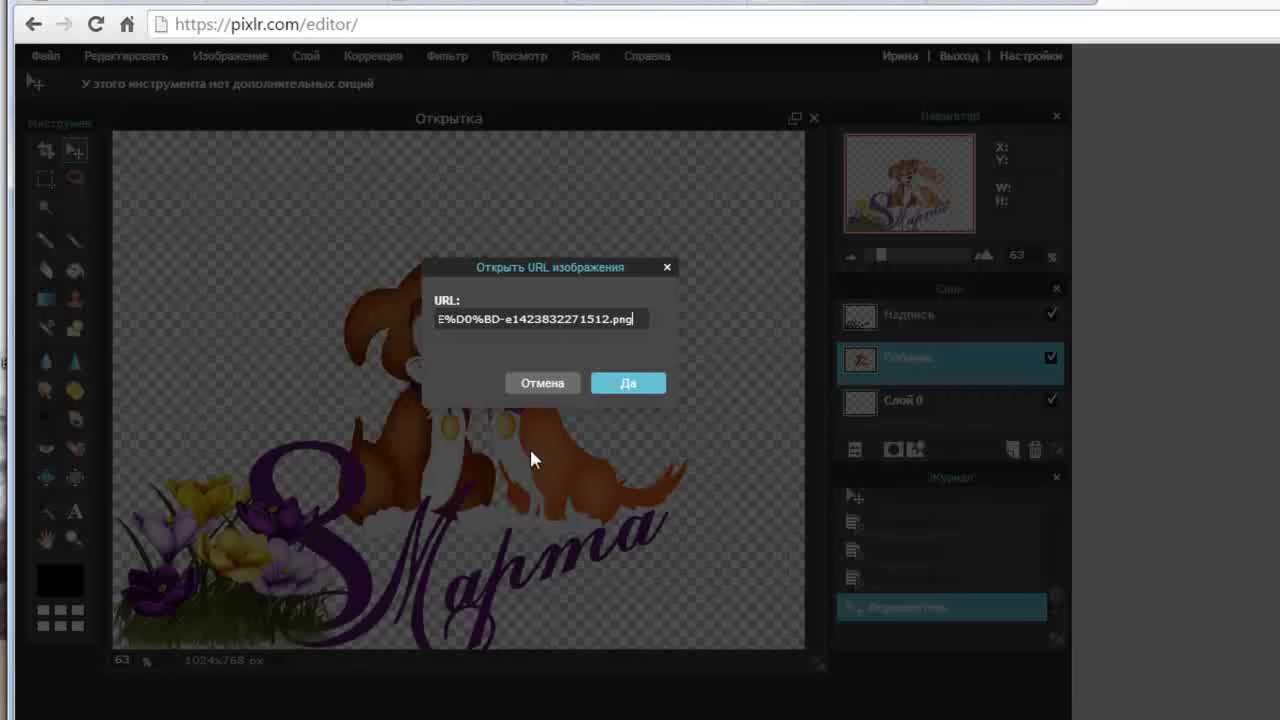
pyautogui.click(632, 386)
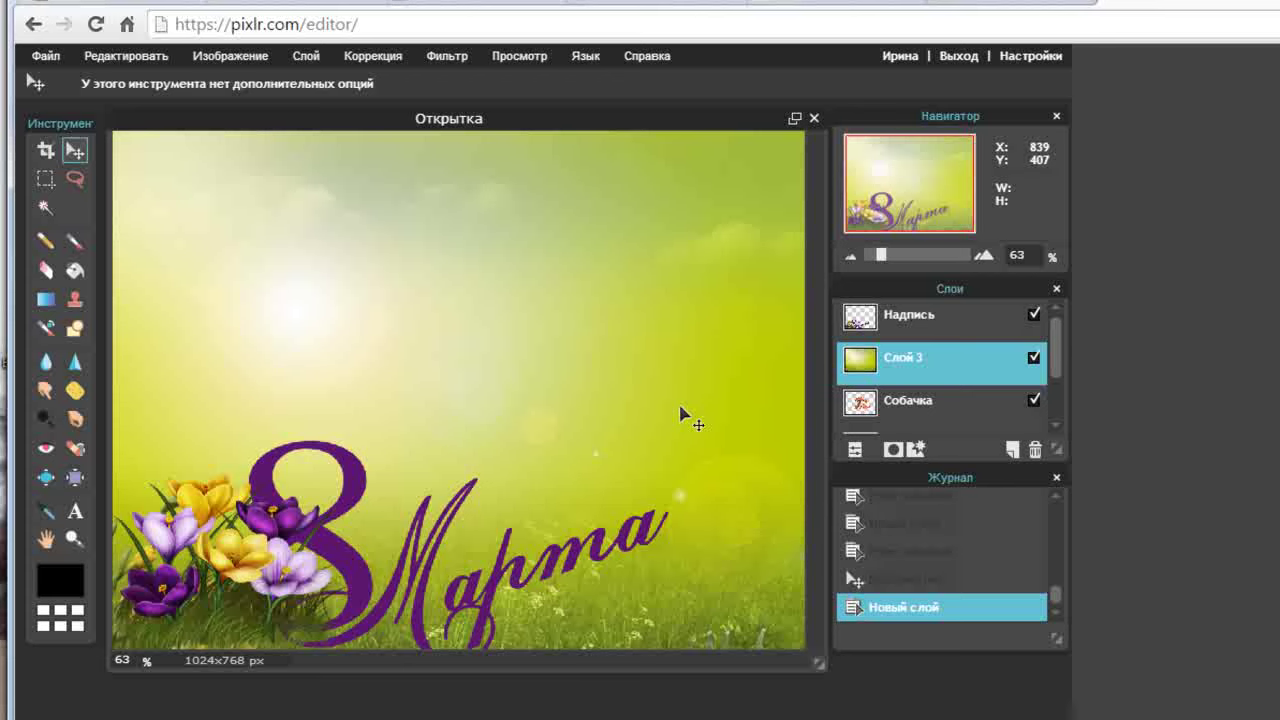
# - Rename the new meadow layer Слой 3 to Фон
pyautogui.doubleClick(905, 358)
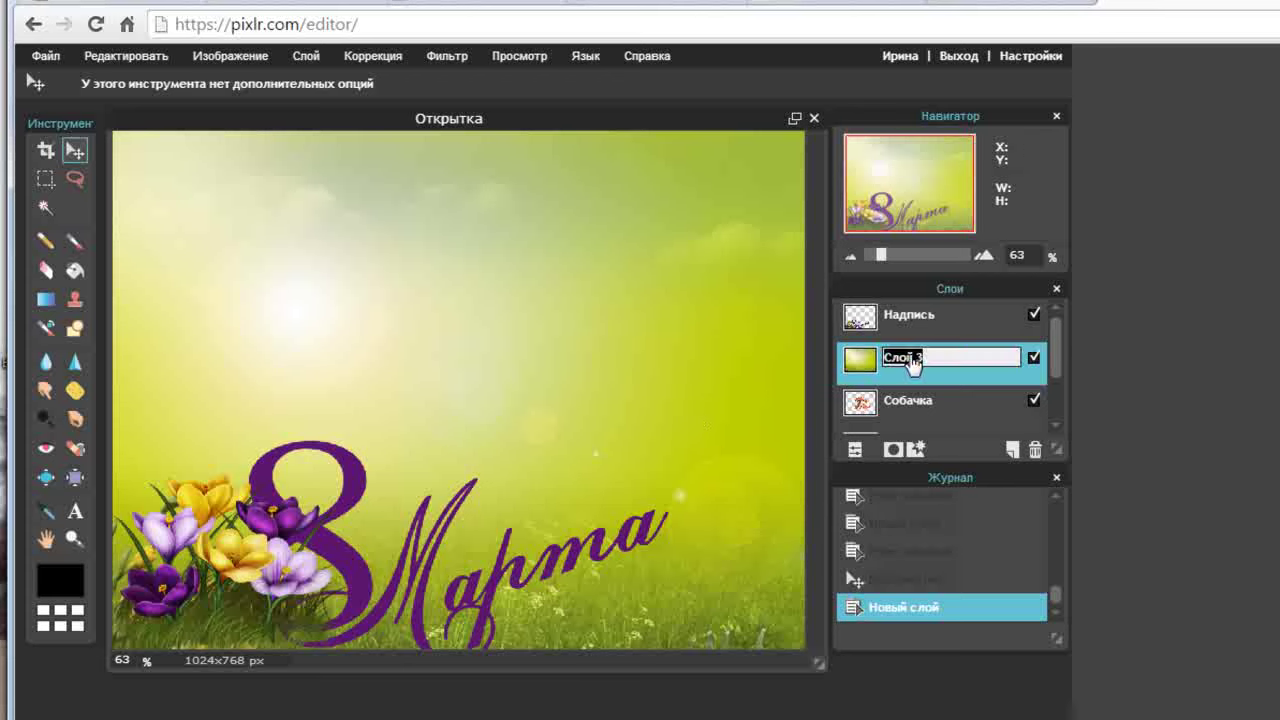
pyautogui.write('Ф')
pyautogui.press('Return')
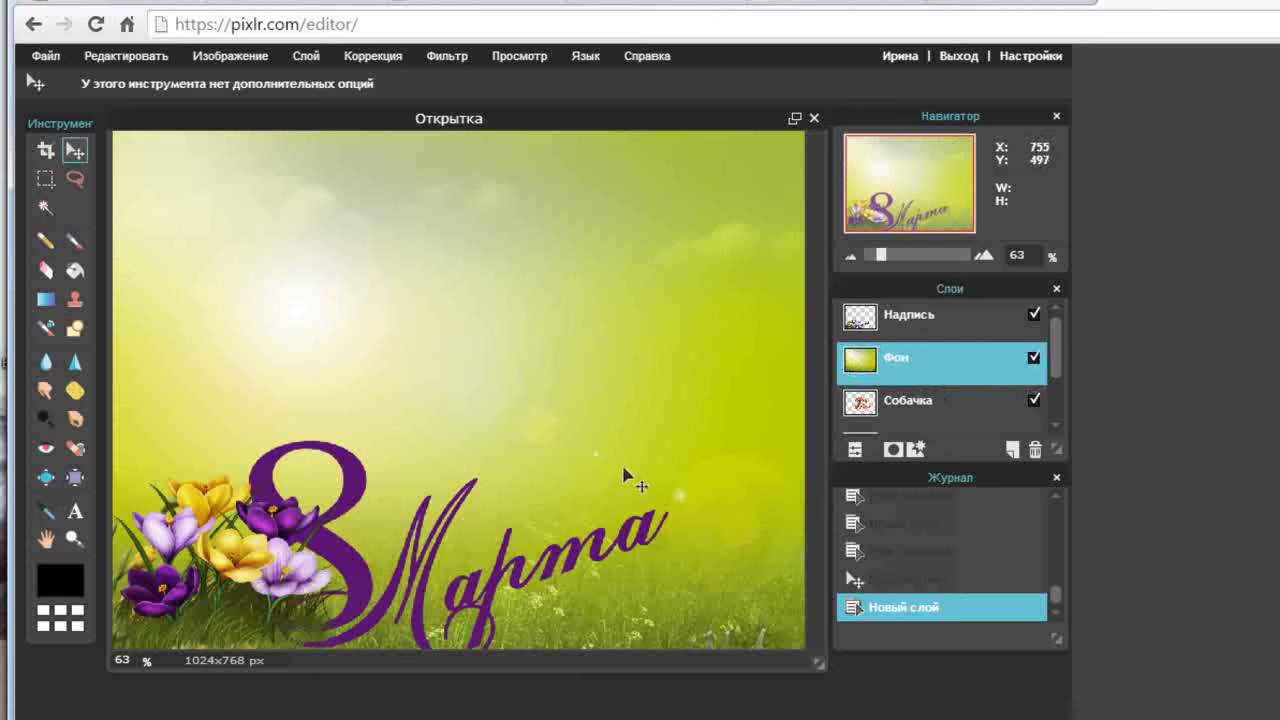
# - Drag the Фон meadow layer around until it covers the whole canvas
pyautogui.moveTo(623, 468); pyautogui.dragTo(671, 291)
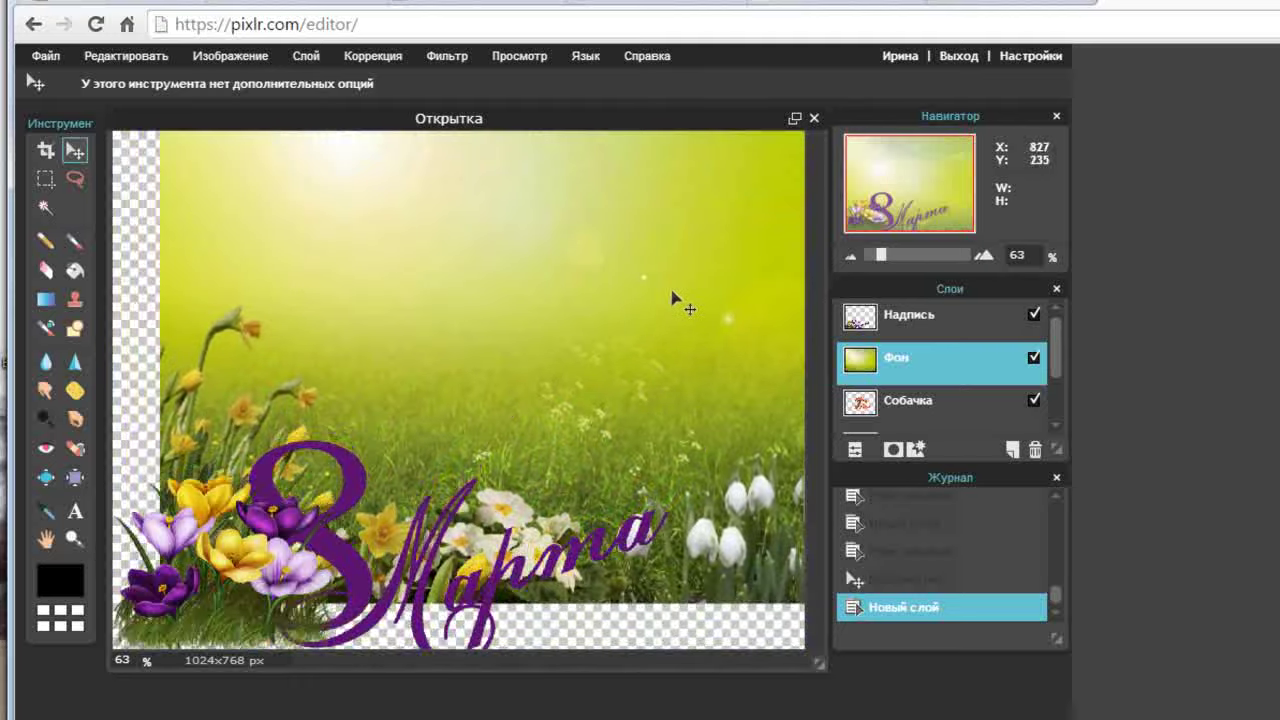
pyautogui.moveTo(672, 294); pyautogui.dragTo(559, 457)
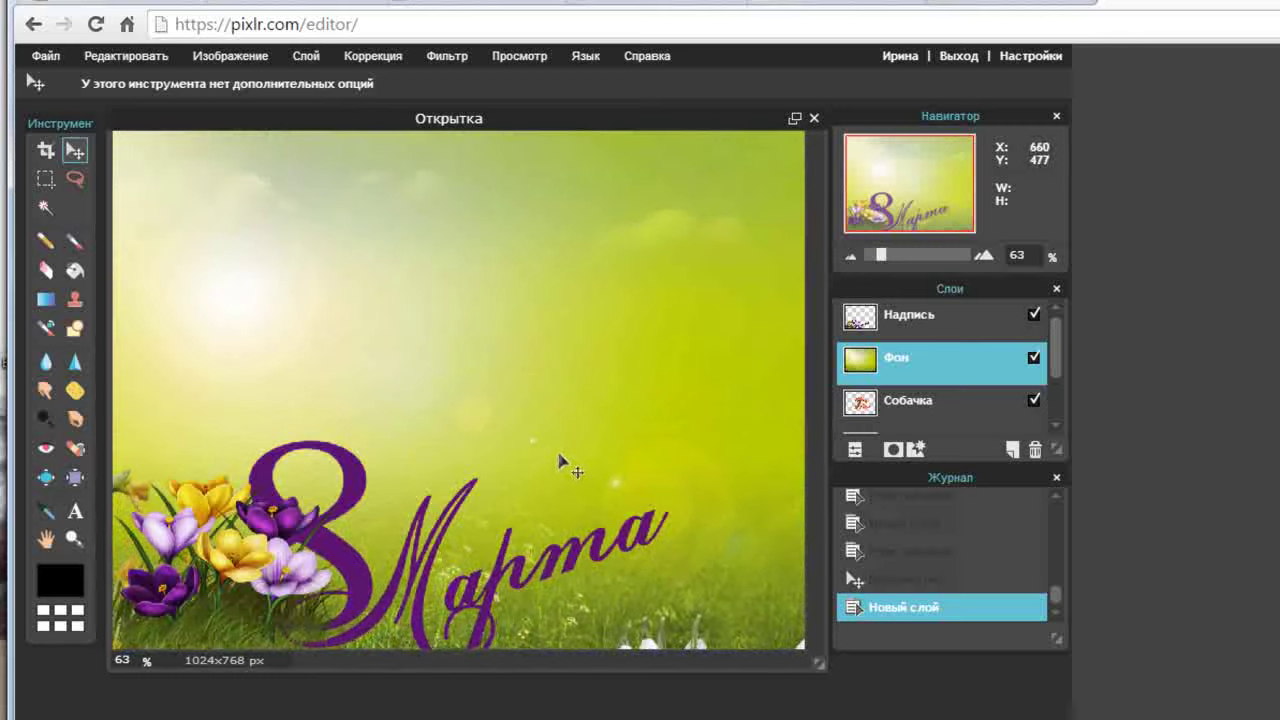
pyautogui.moveTo(559, 456); pyautogui.dragTo(573, 440)
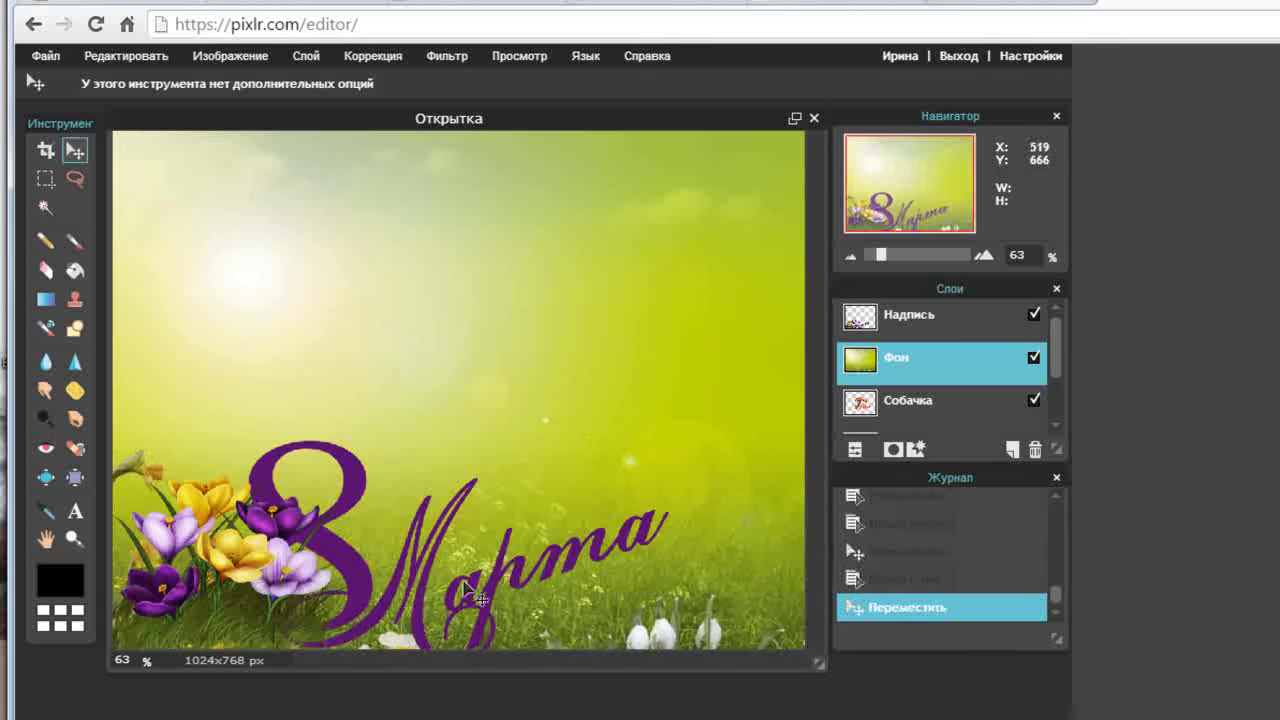
pyautogui.moveTo(480, 597)
pyautogui.mouseDown()
pyautogui.moveTo(490, 578)
pyautogui.moveTo(466, 574)
pyautogui.moveTo(476, 578)
pyautogui.mouseUp()
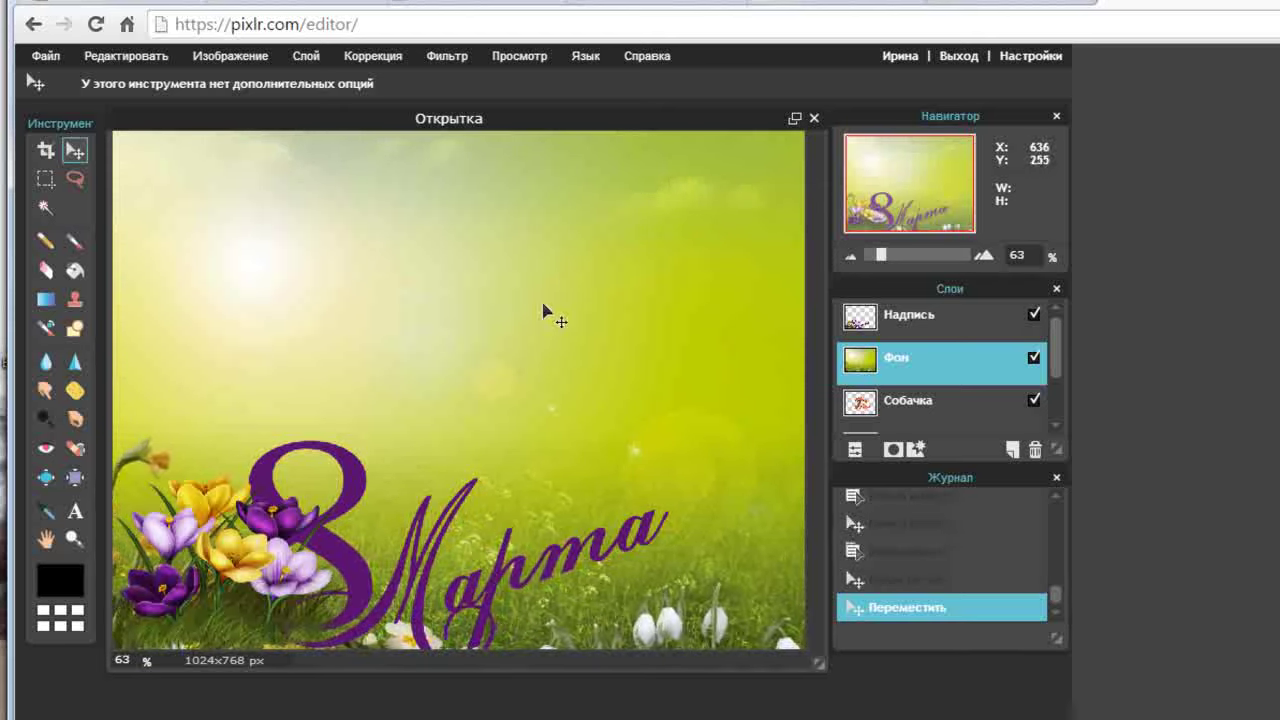
# - Nudge the Надпись lettering up-right, then lower the Фон meadow slightly
pyautogui.click(917, 322)
pyautogui.moveTo(508, 569)
pyautogui.mouseDown()
pyautogui.moveTo(569, 412)
pyautogui.moveTo(527, 525)
pyautogui.moveTo(491, 570)
pyautogui.mouseUp()
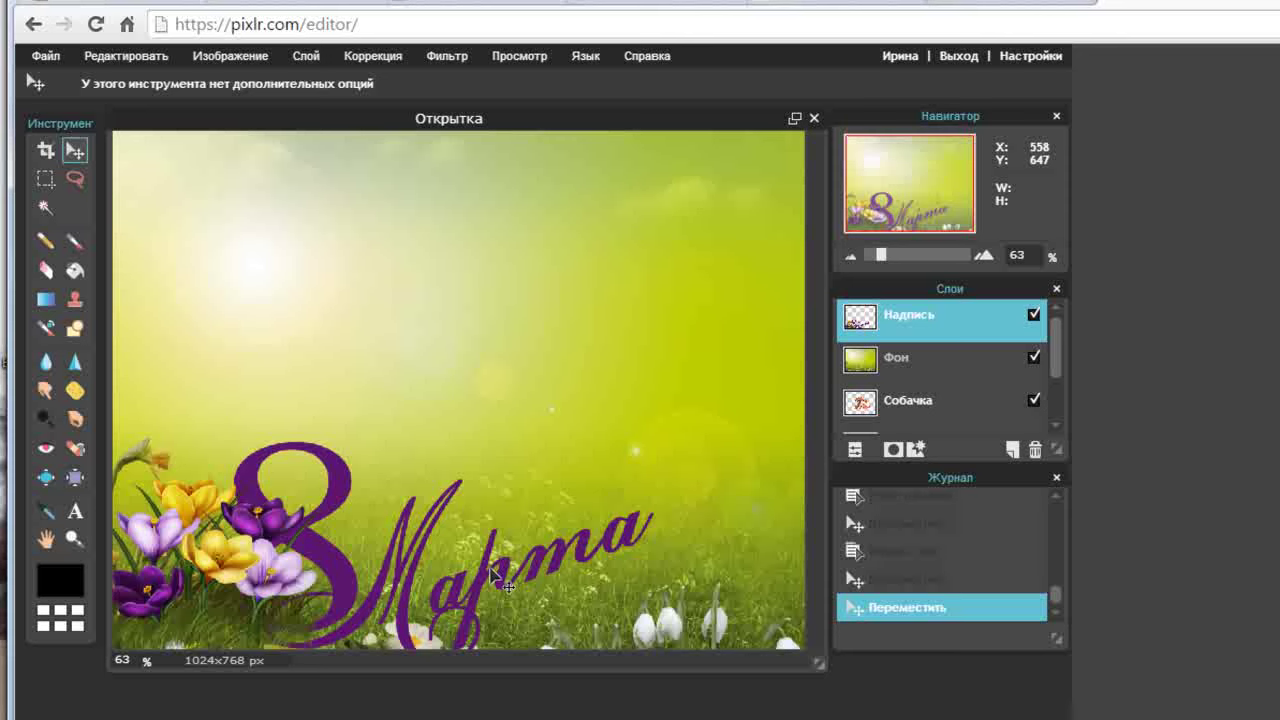
pyautogui.moveTo(490, 570)
pyautogui.mouseDown()
pyautogui.moveTo(637, 425)
pyautogui.moveTo(543, 550)
pyautogui.moveTo(499, 577)
pyautogui.mouseUp()
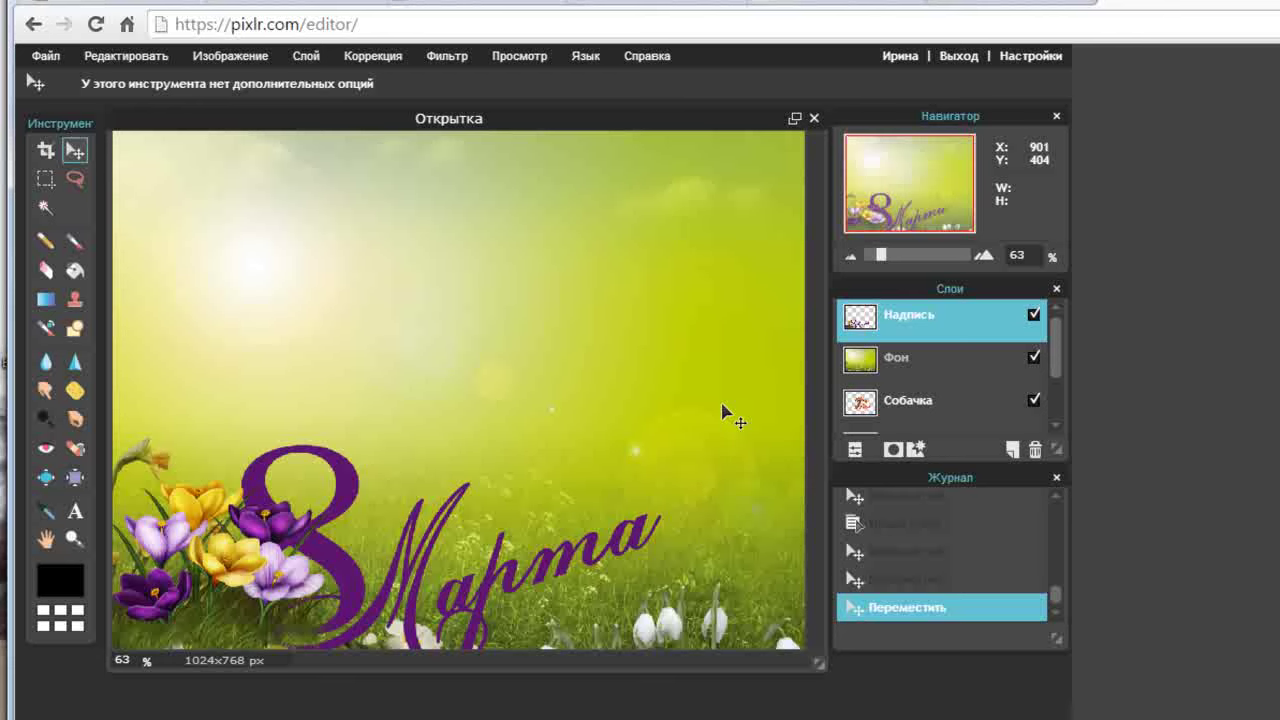
pyautogui.click(918, 360)
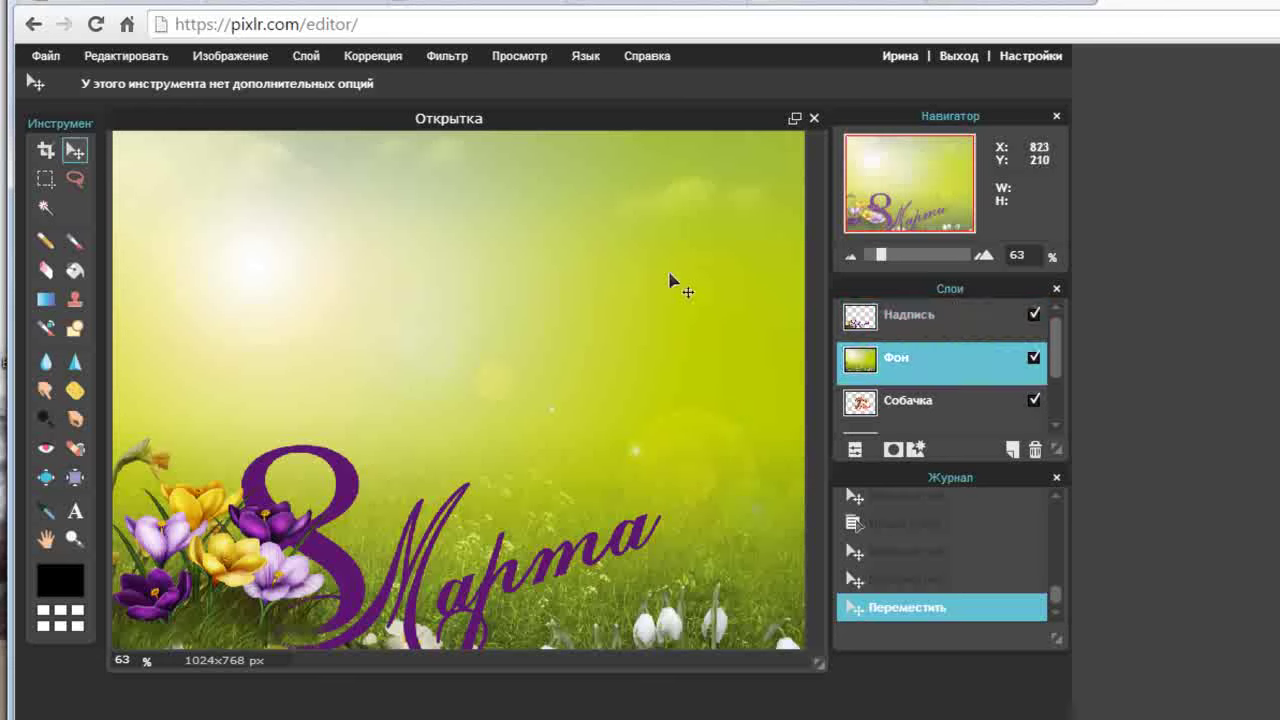
pyautogui.moveTo(670, 277); pyautogui.dragTo(679, 298)
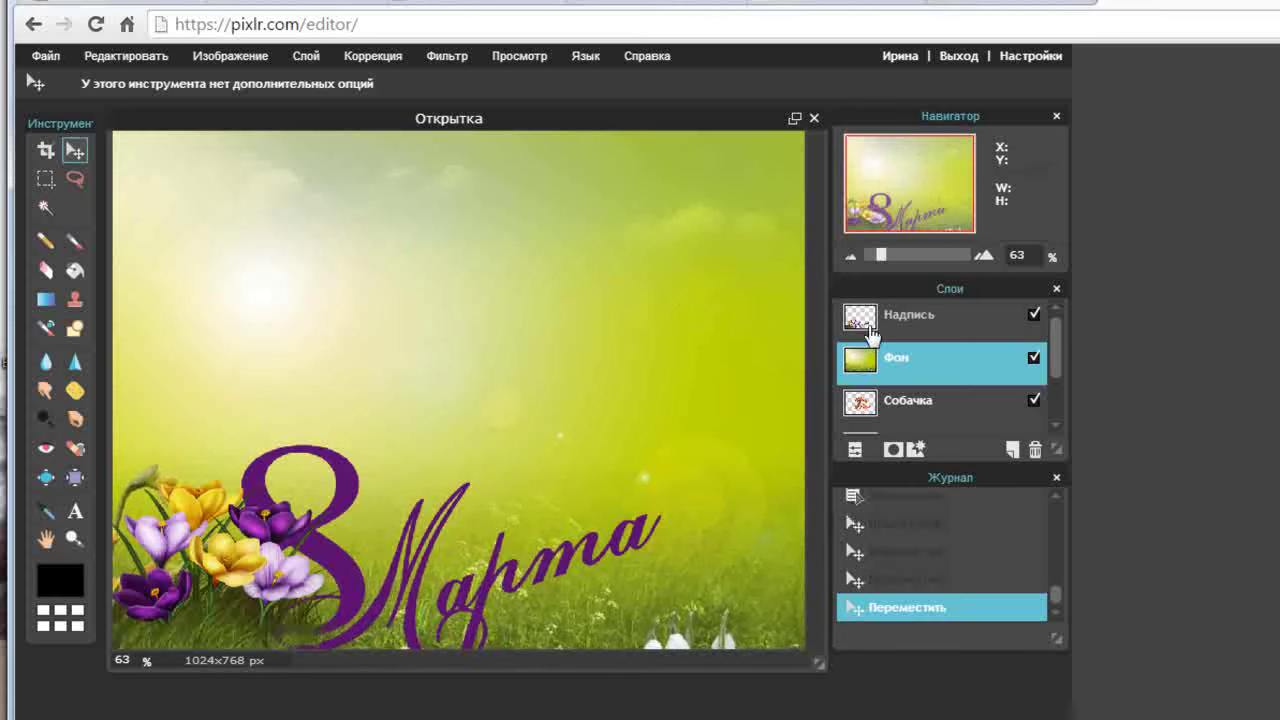
# - Nudge the Надпись '8 Марта' lettering a few pixels up-left in the lower-left corner
pyautogui.click(909, 318)
pyautogui.moveTo(616, 551)
pyautogui.mouseDown()
pyautogui.moveTo(610, 535)
pyautogui.moveTo(611, 546)
pyautogui.mouseUp()
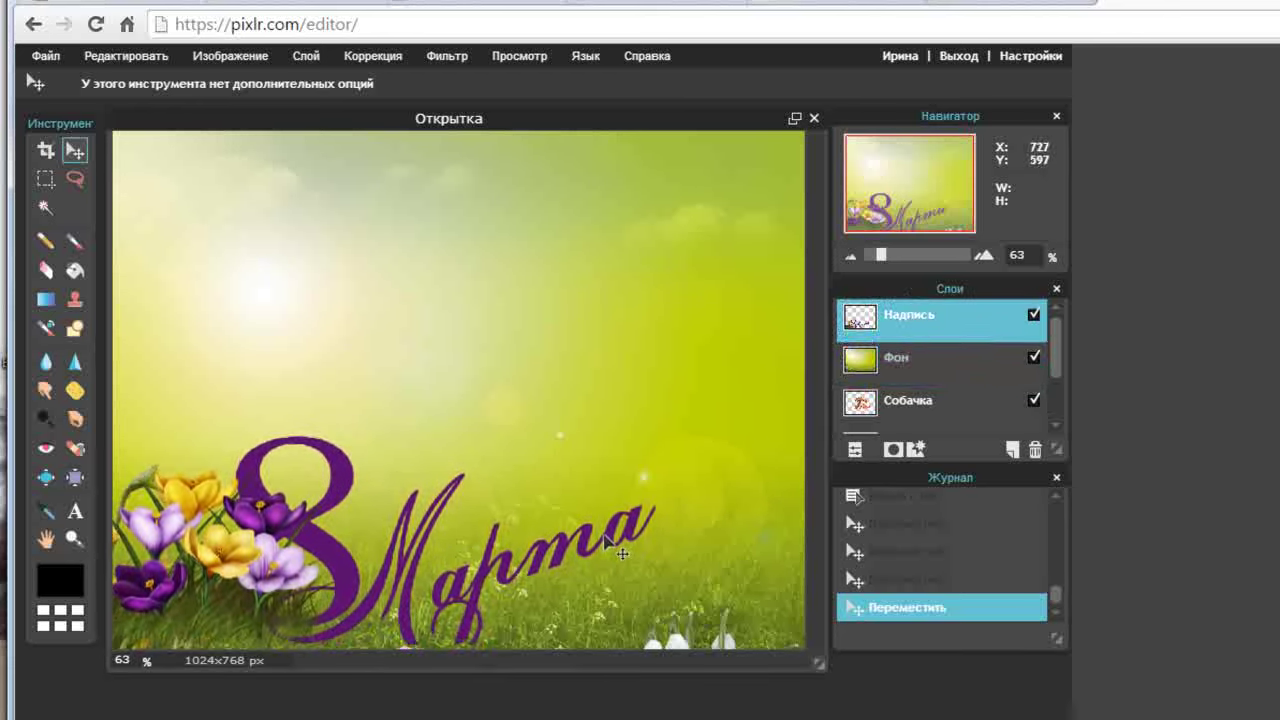
pyautogui.moveTo(606, 541); pyautogui.dragTo(607, 541)
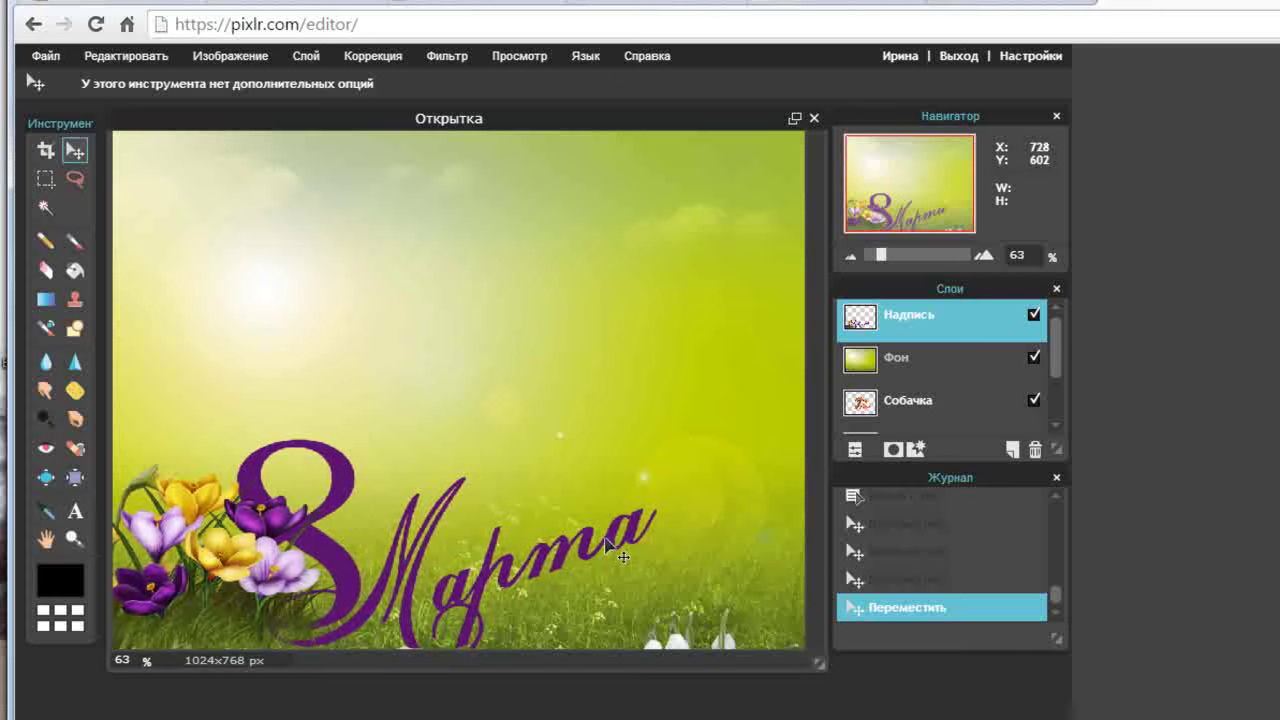
pyautogui.click(606, 541)
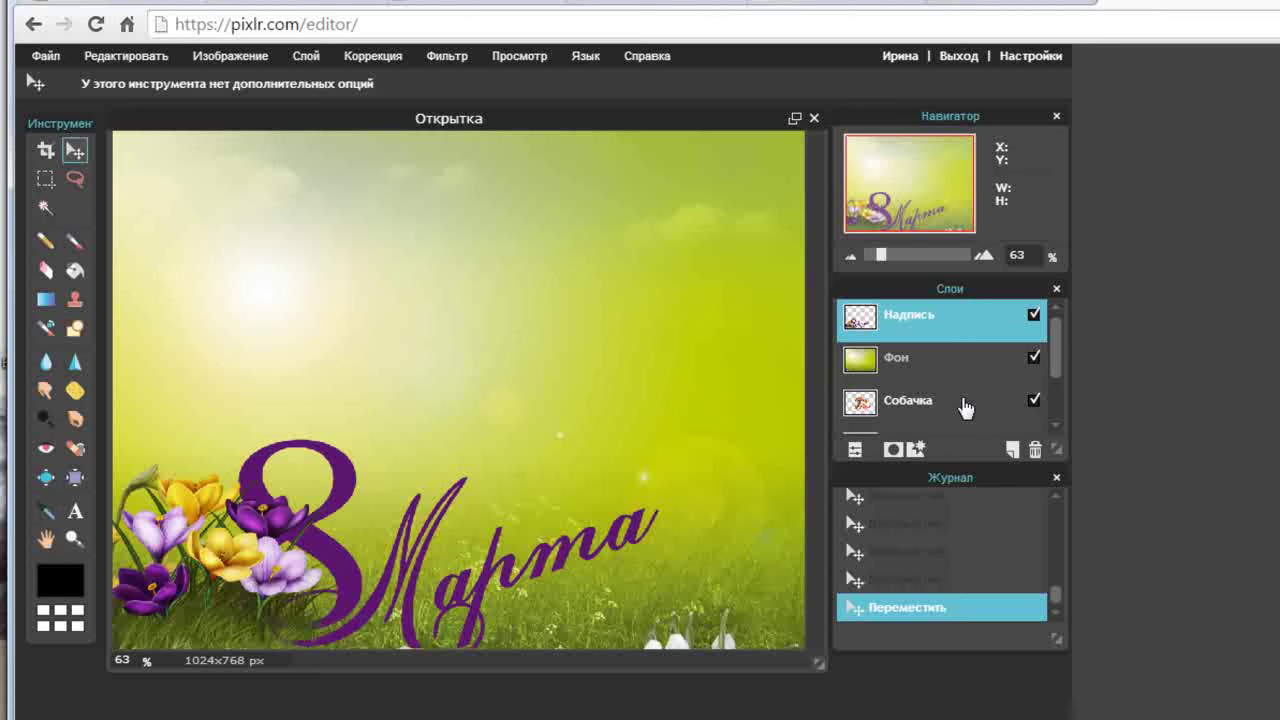
# - Move the Собачка layer between Надпись and Фон in the Layers panel
pyautogui.click(966, 407)
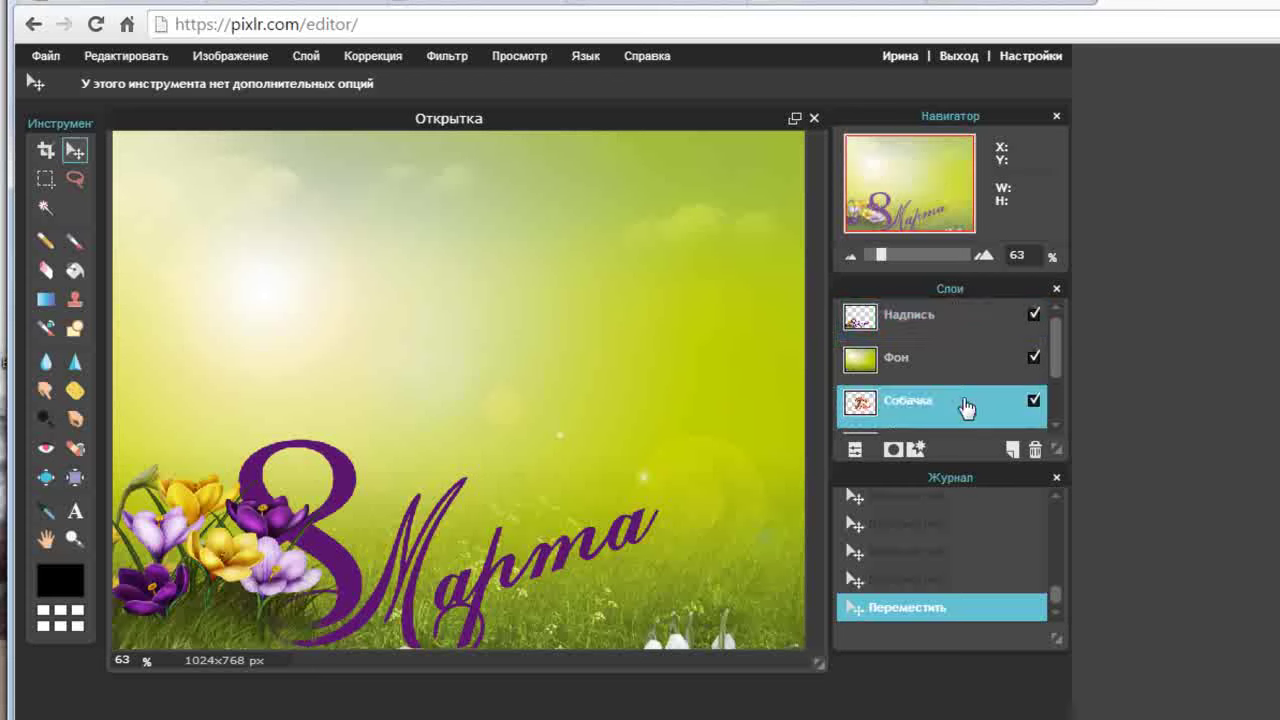
pyautogui.moveTo(966, 407); pyautogui.dragTo(966, 340)
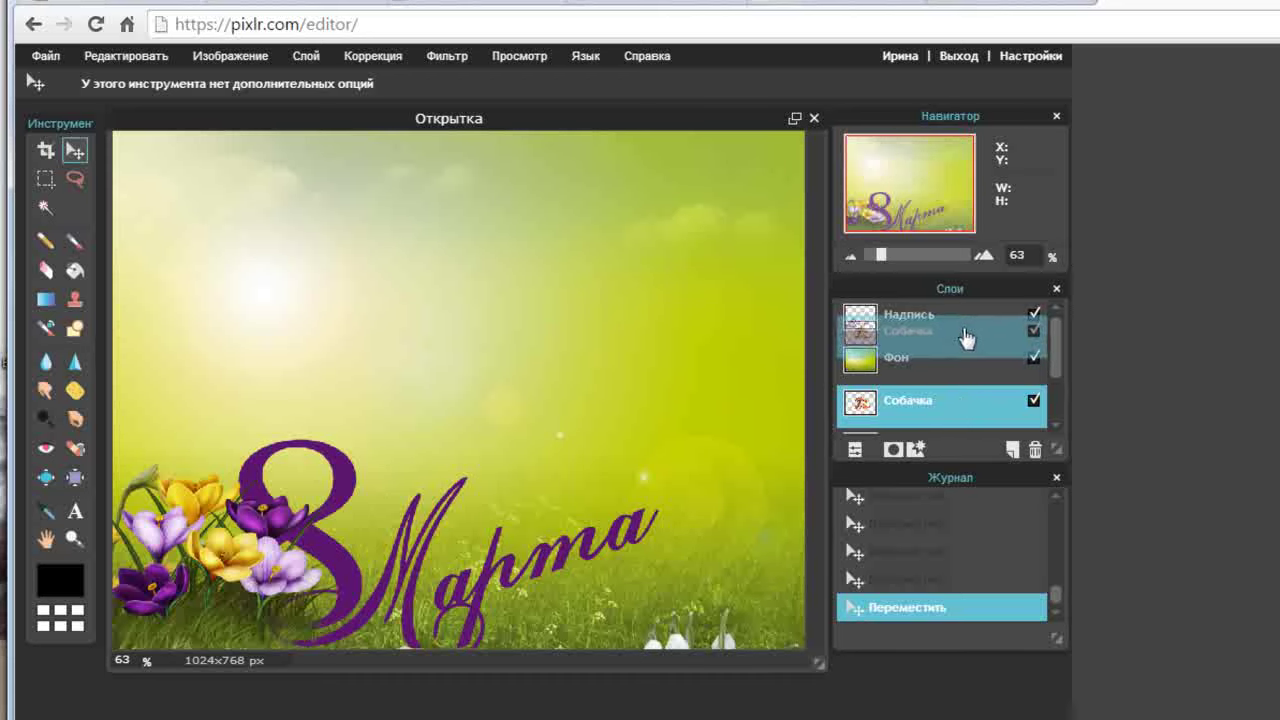
pyautogui.moveTo(966, 340); pyautogui.dragTo(962, 336)
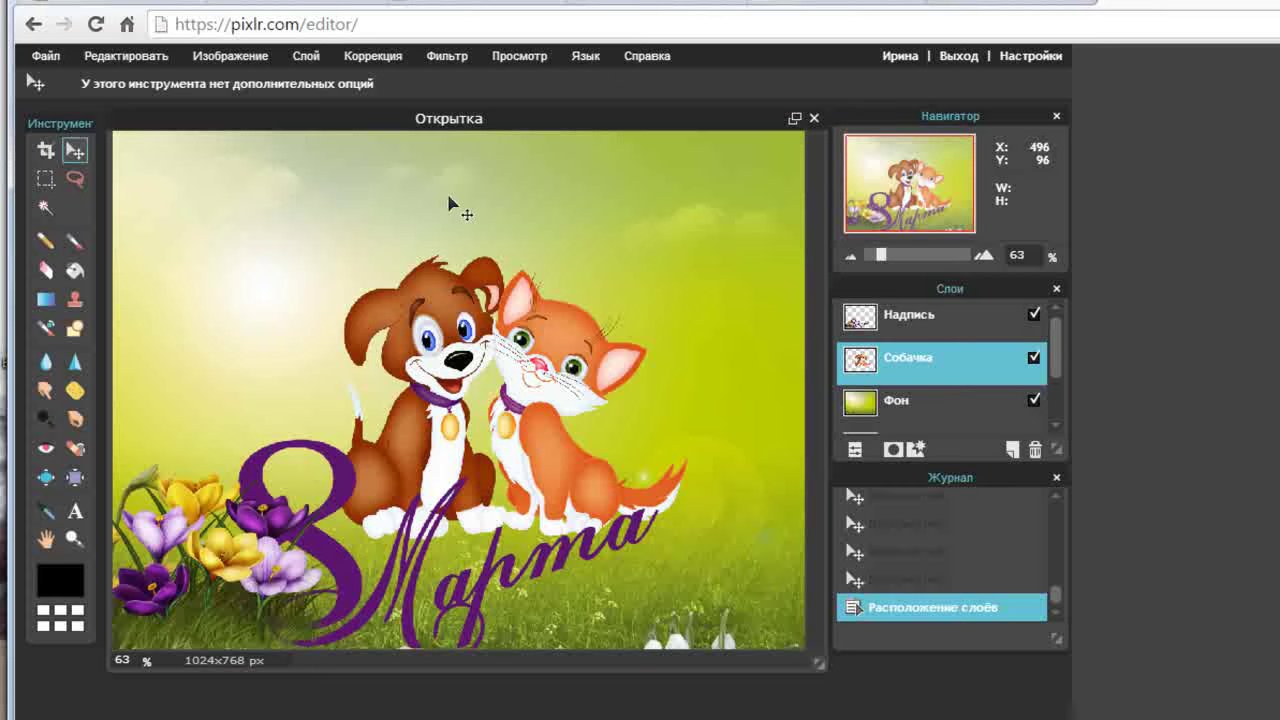
# - Add the wide шарики image from the library's New folder as a new layer
pyautogui.click(303, 58)
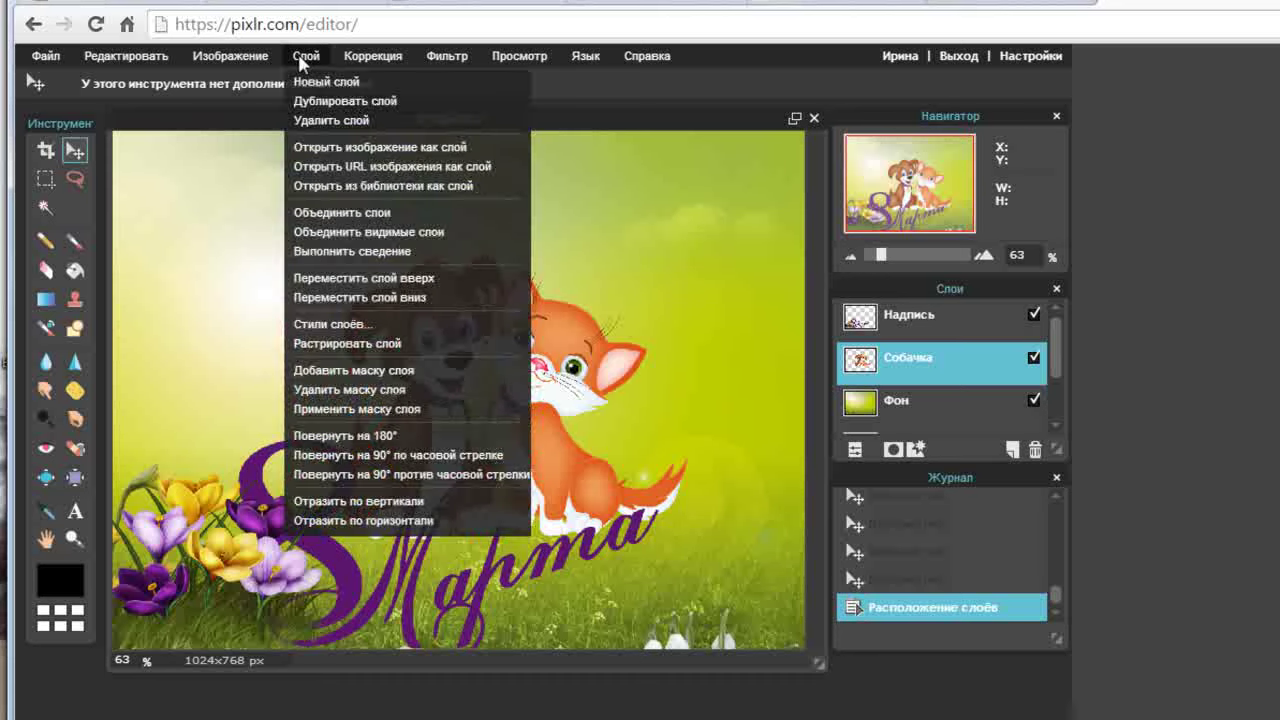
pyautogui.click(370, 189)
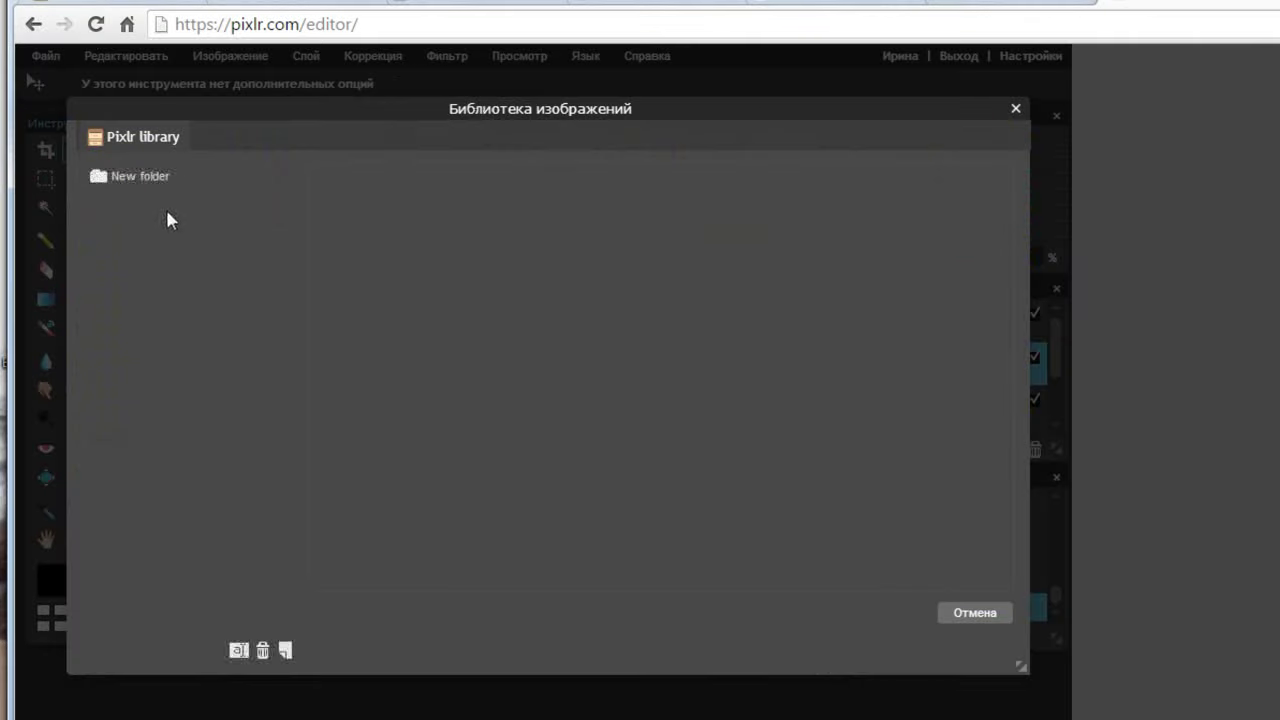
pyautogui.click(152, 186)
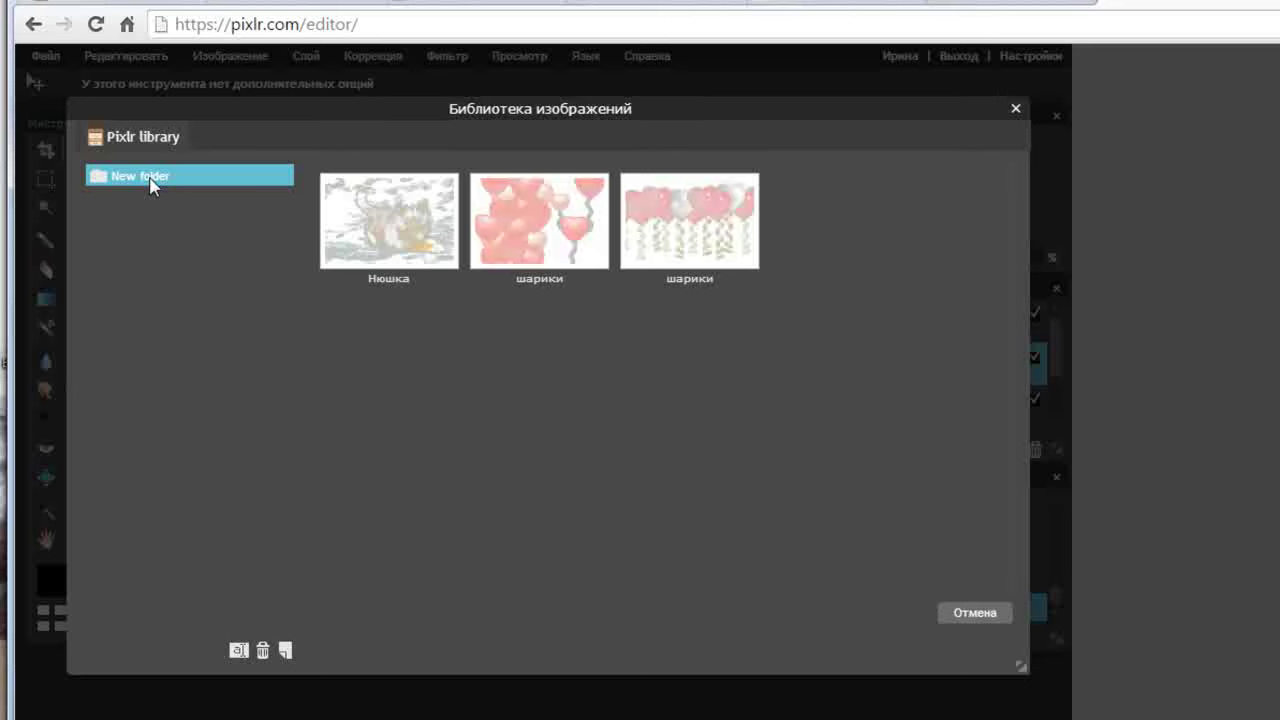
pyautogui.click(689, 242)
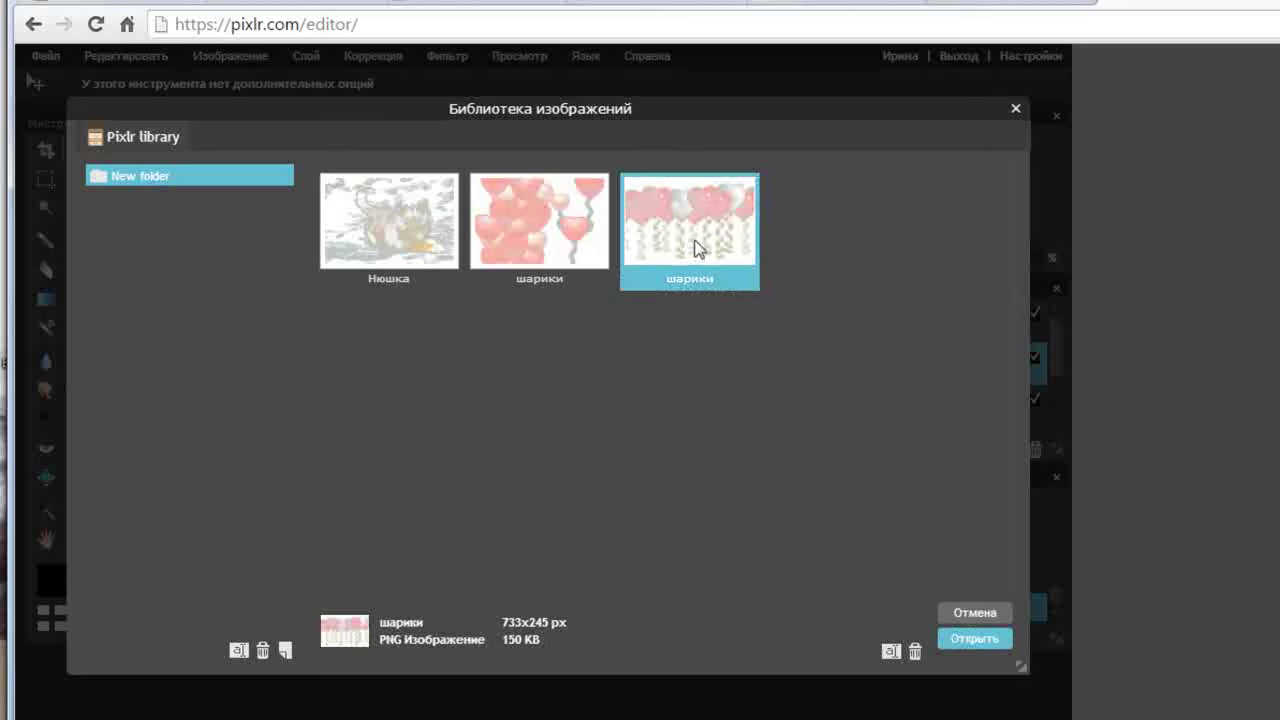
pyautogui.click(975, 639)
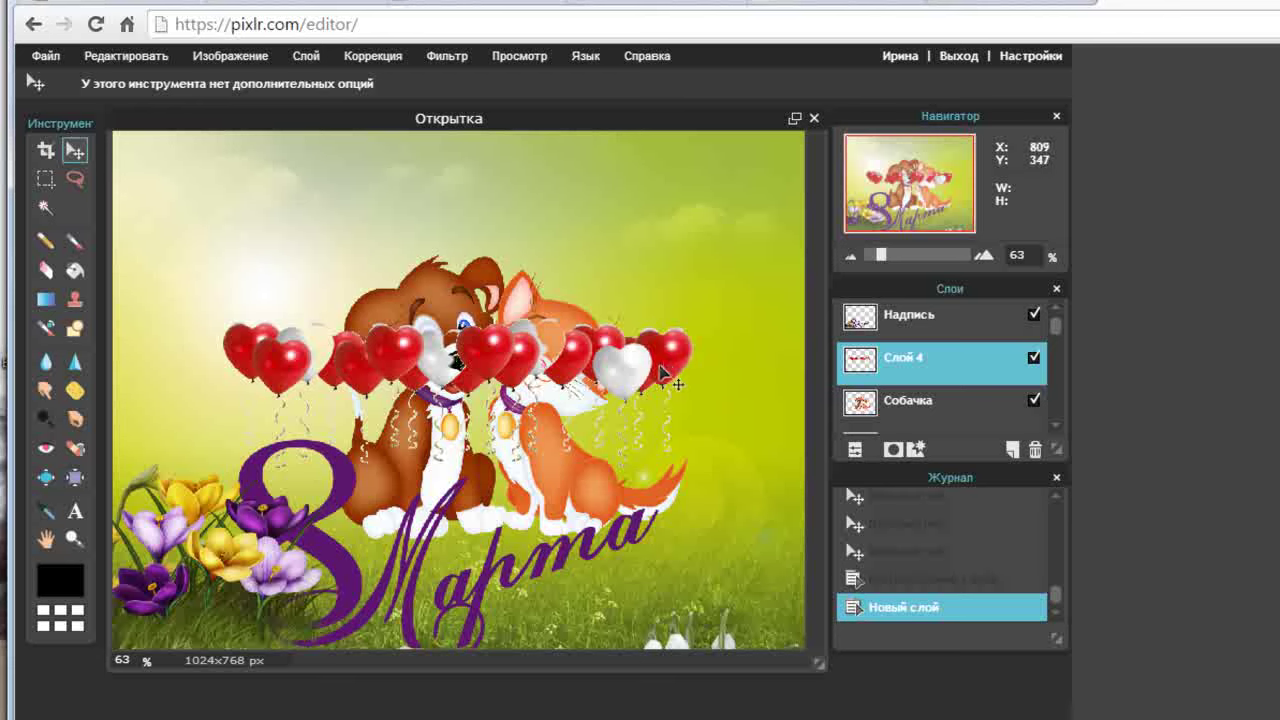
# - Rename Слой 4 to Шарики and drag the balloons up to the card's top edge
pyautogui.doubleClick(899, 360)
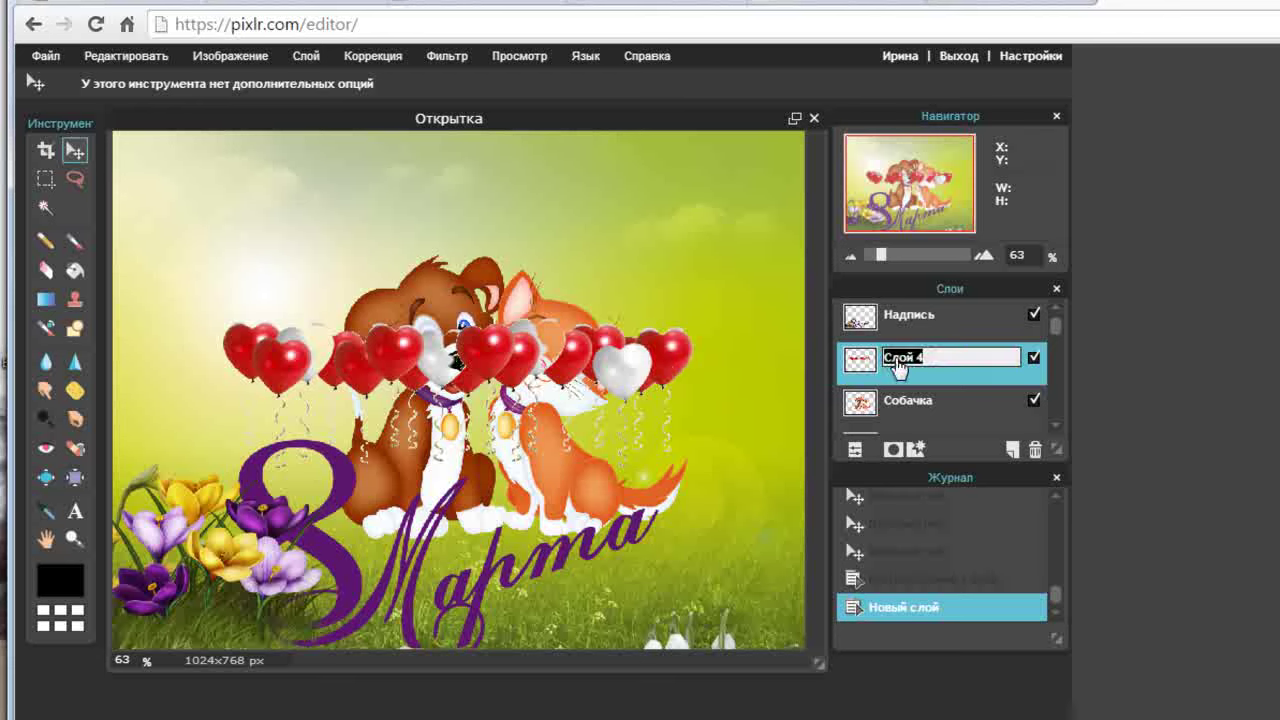
pyautogui.write('Шарики')
pyautogui.click(950, 383)
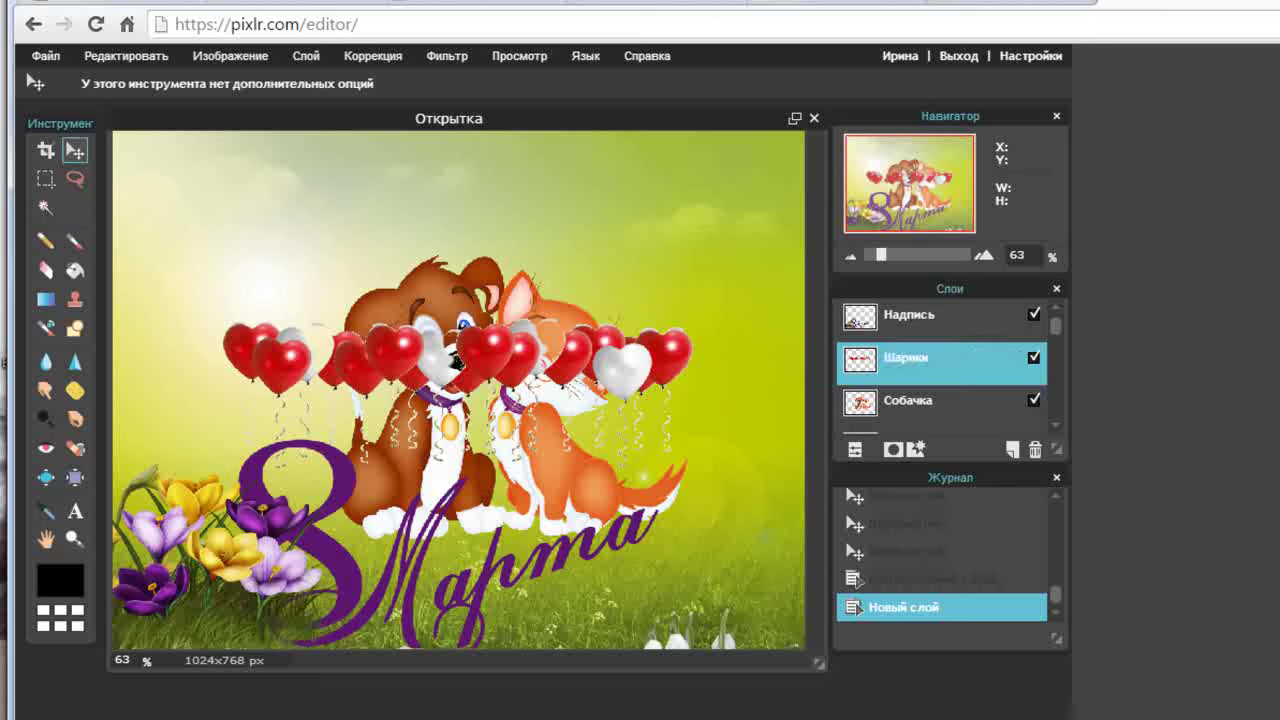
pyautogui.moveTo(622, 365); pyautogui.dragTo(631, 201)
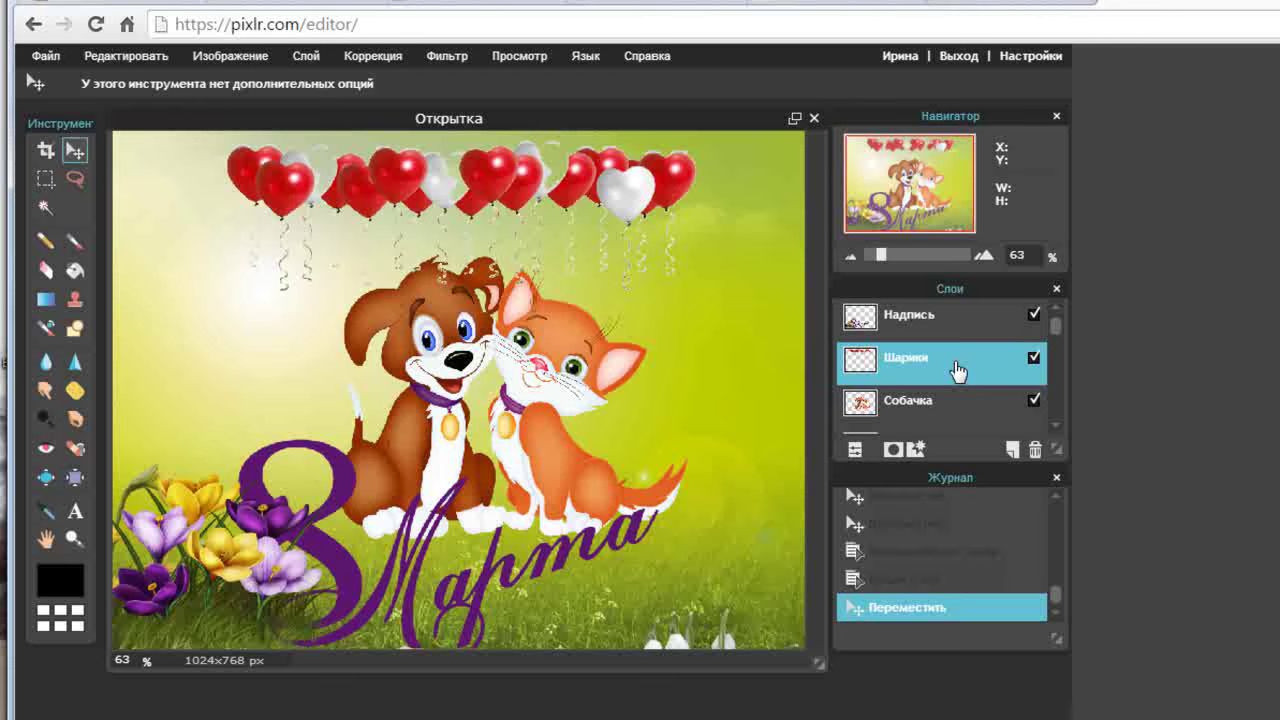
# - Raise Собачка above Шарики and sample the crocuses' purple with the Eyedropper
pyautogui.click(956, 403)
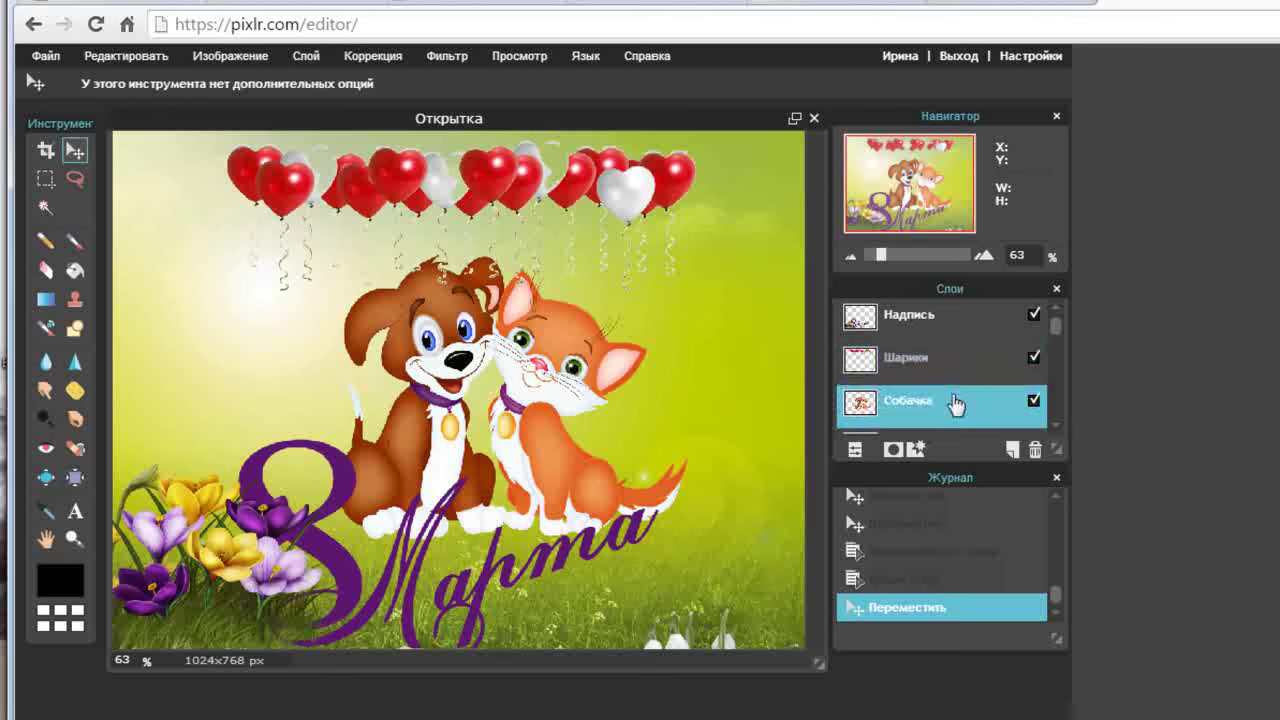
pyautogui.moveTo(956, 403); pyautogui.dragTo(956, 342)
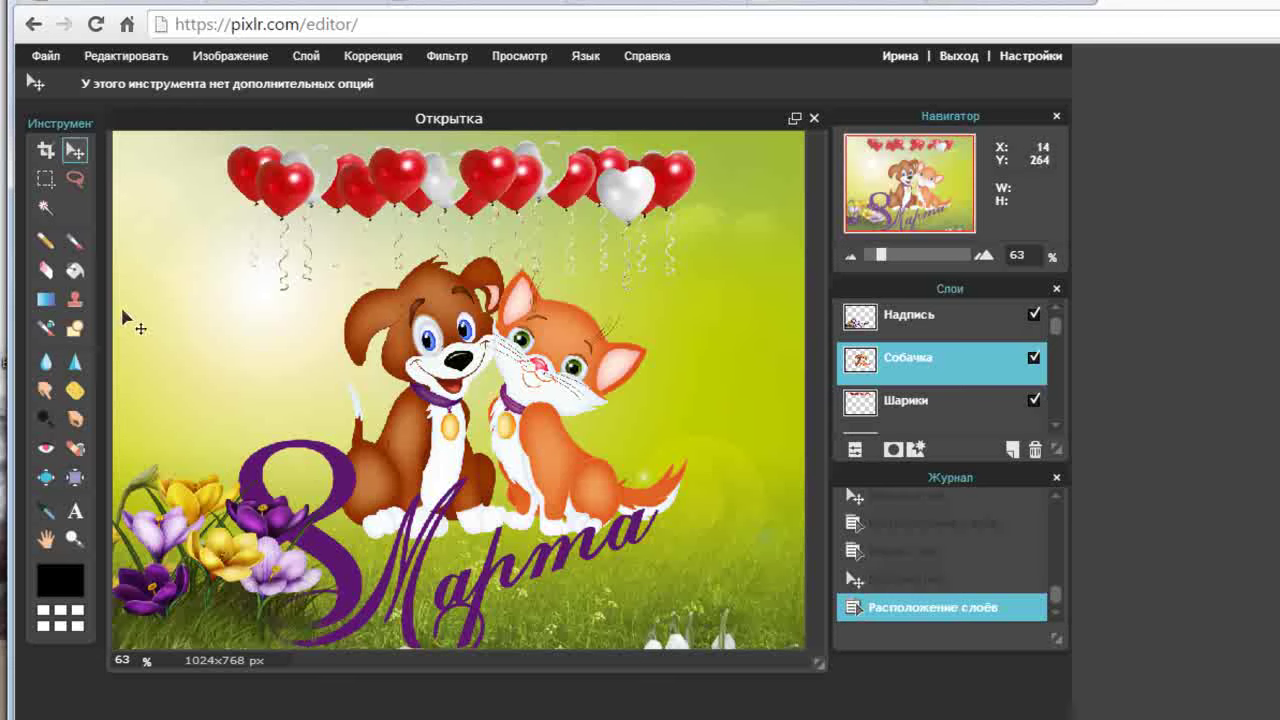
pyautogui.click(46, 512)
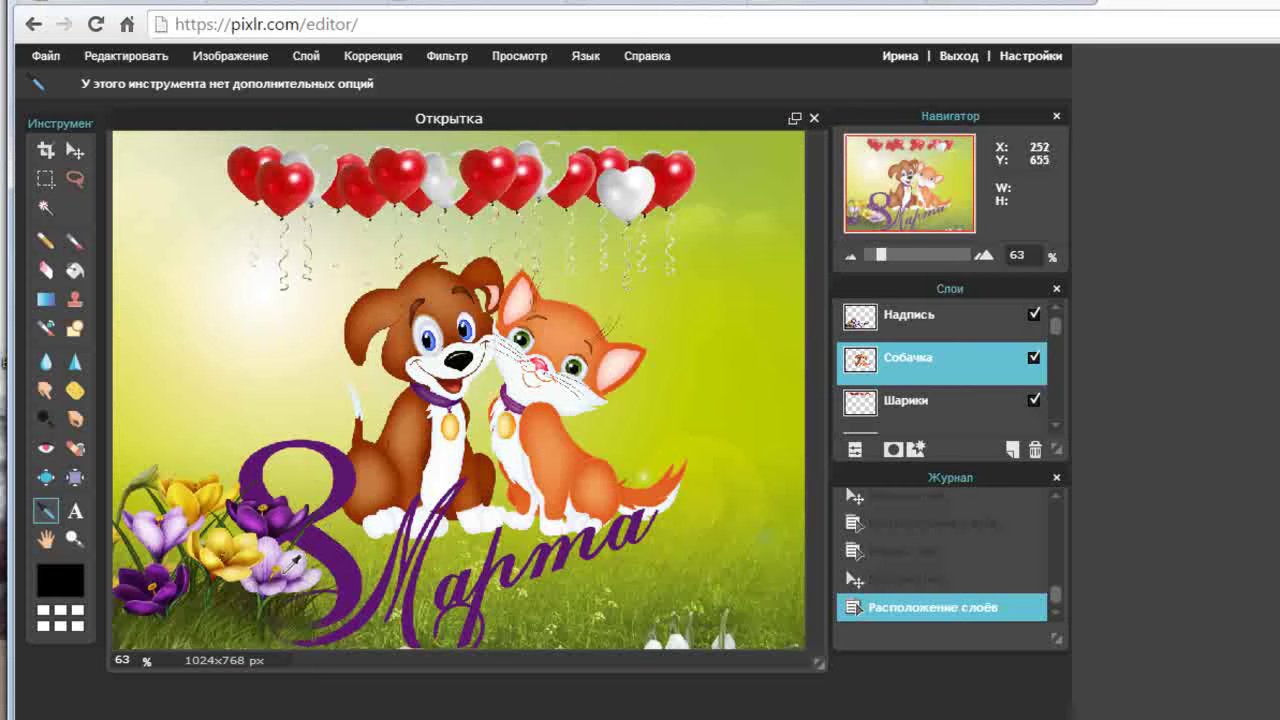
pyautogui.click(289, 562)
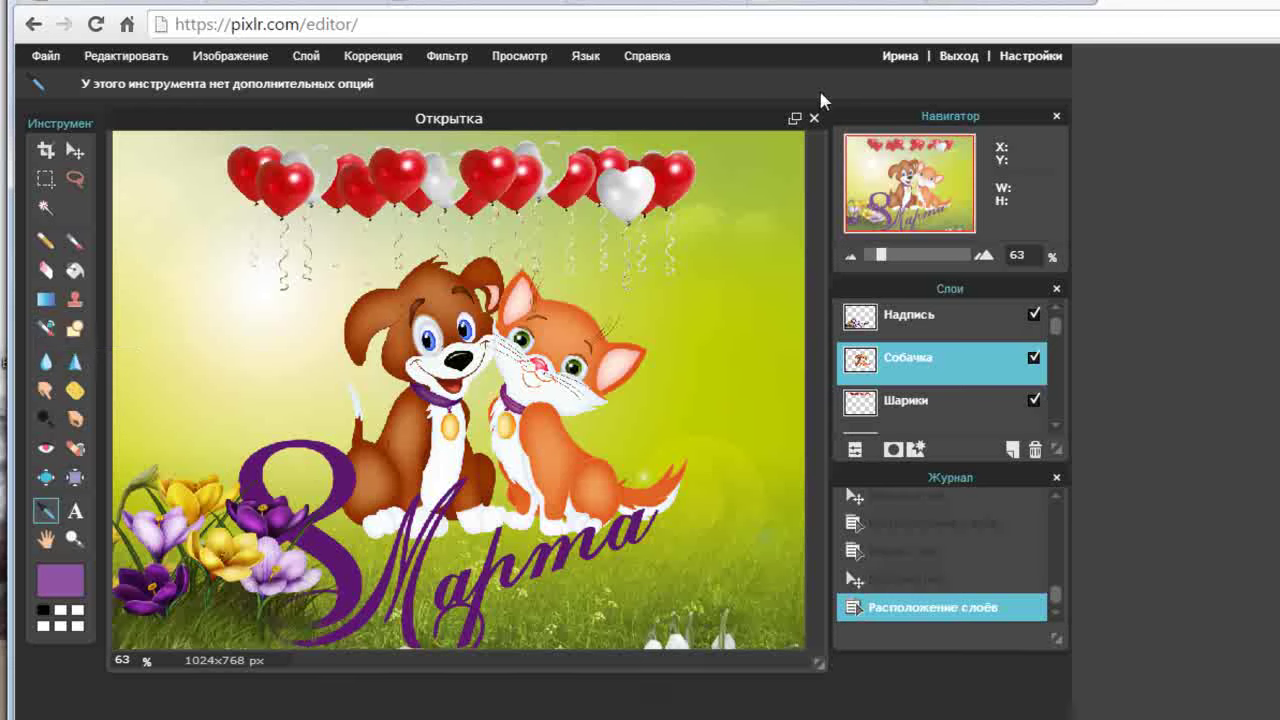
# - Use Color Replace on the Шарики layer to paint every red heart balloon purple
pyautogui.click(910, 404)
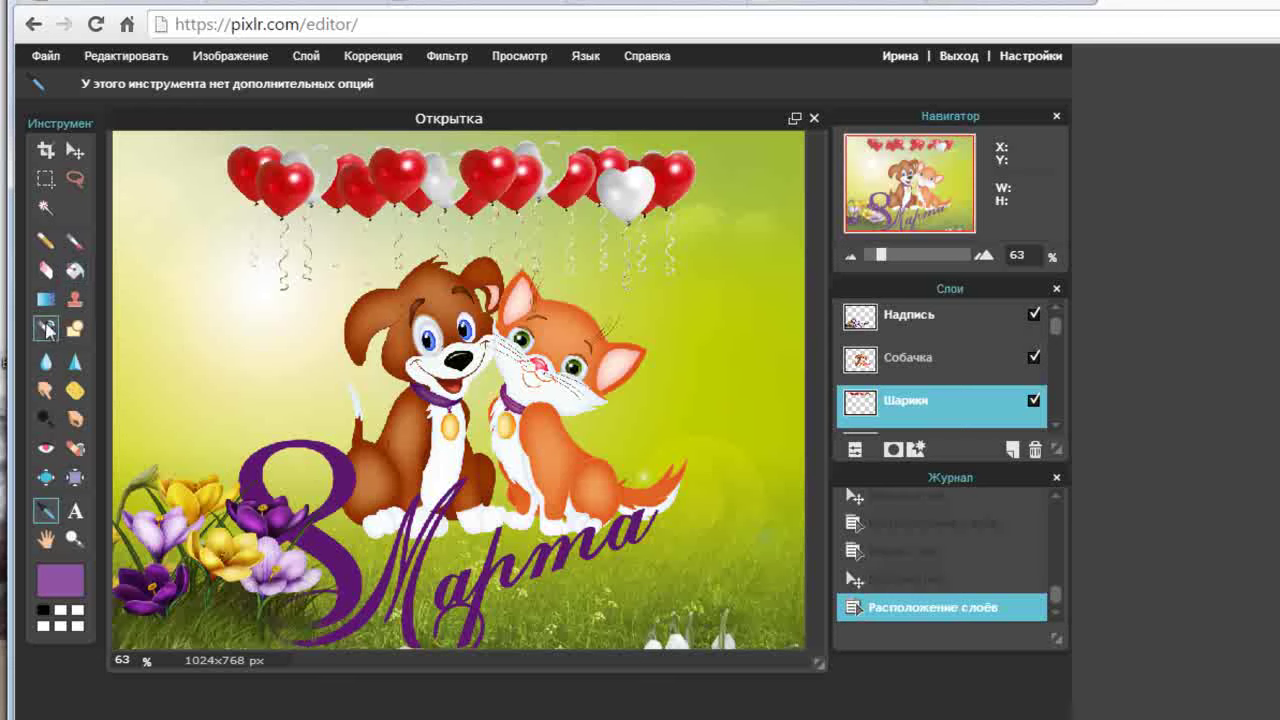
pyautogui.click(46, 329)
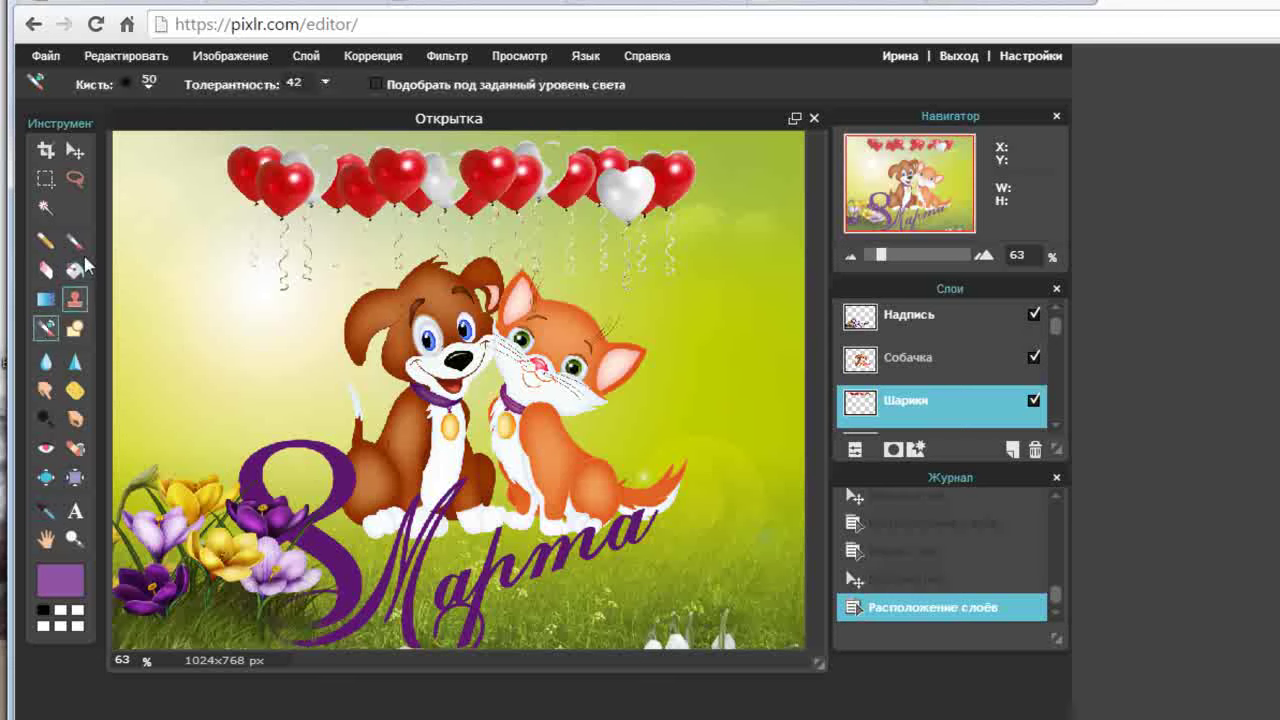
pyautogui.moveTo(224, 162)
pyautogui.mouseDown()
pyautogui.moveTo(245, 182)
pyautogui.moveTo(365, 163)
pyautogui.moveTo(424, 185)
pyautogui.mouseUp()
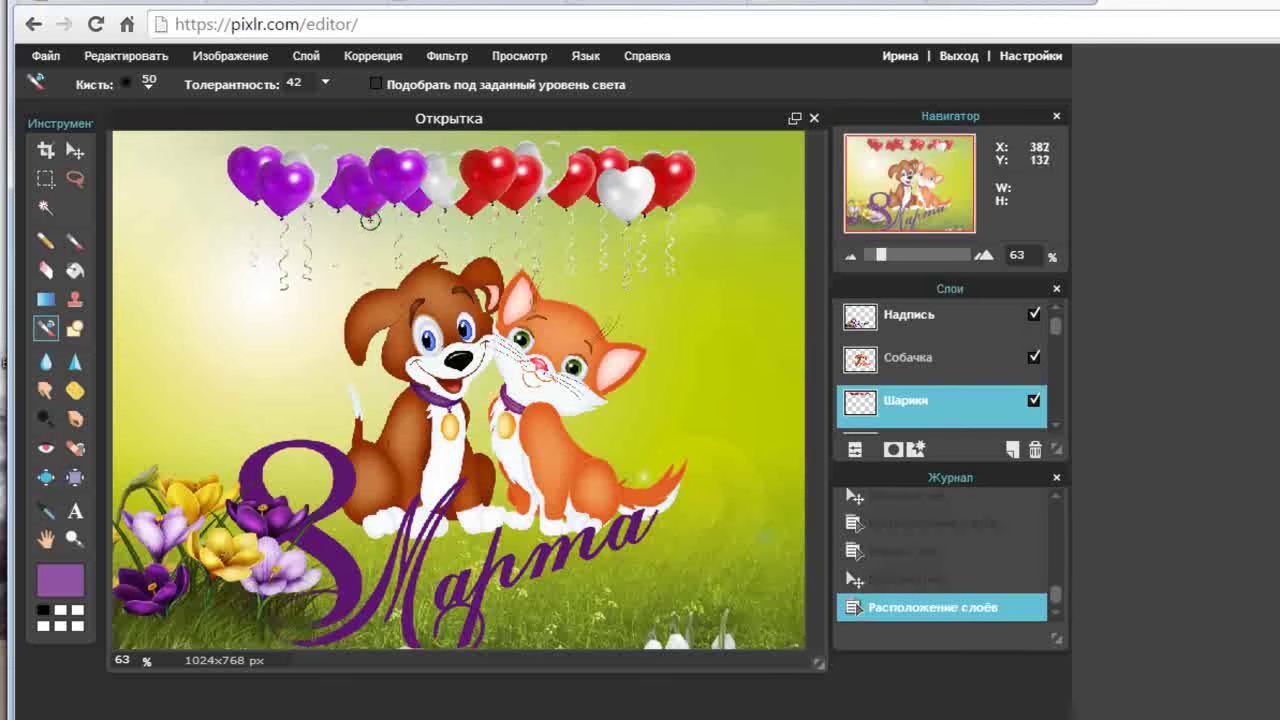
pyautogui.moveTo(440, 185)
pyautogui.mouseDown()
pyautogui.moveTo(532, 136)
pyautogui.moveTo(538, 180)
pyautogui.mouseUp()
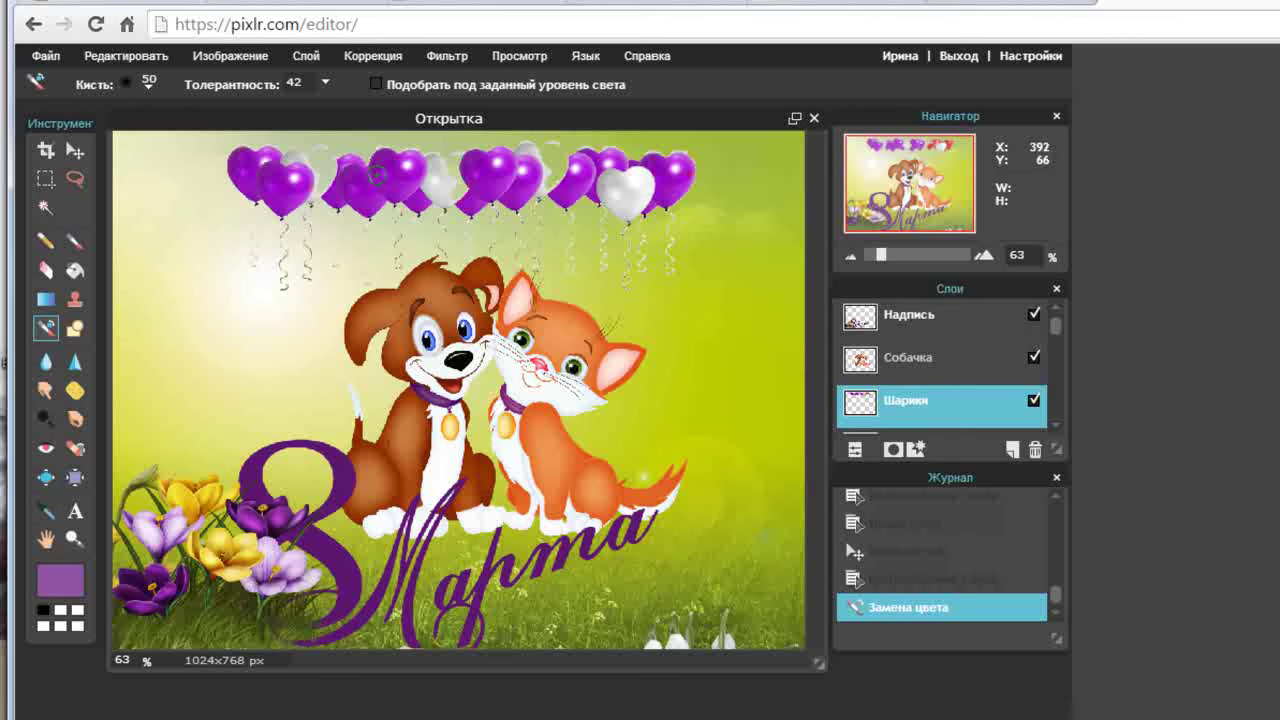
pyautogui.click(376, 175)
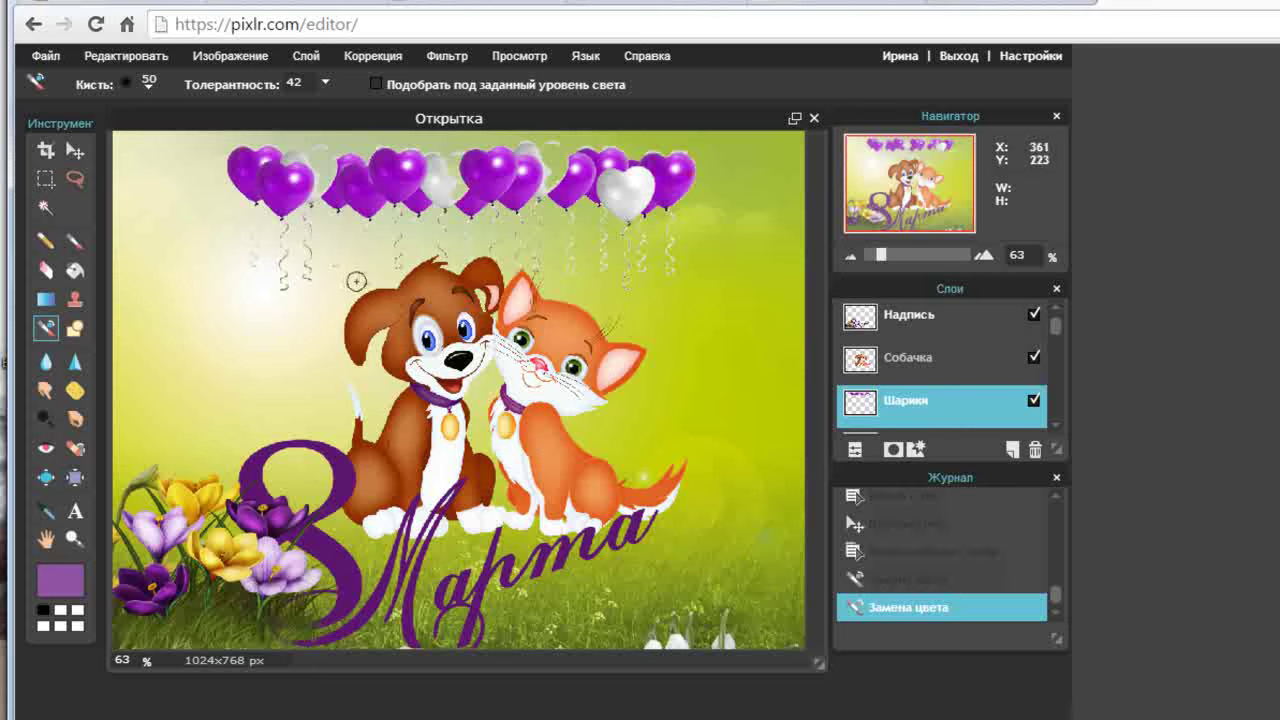
# - Remove the empty Слой 0 layer with Слой > Удалить слой, leaving Фон at the bottom
pyautogui.click(306, 57)
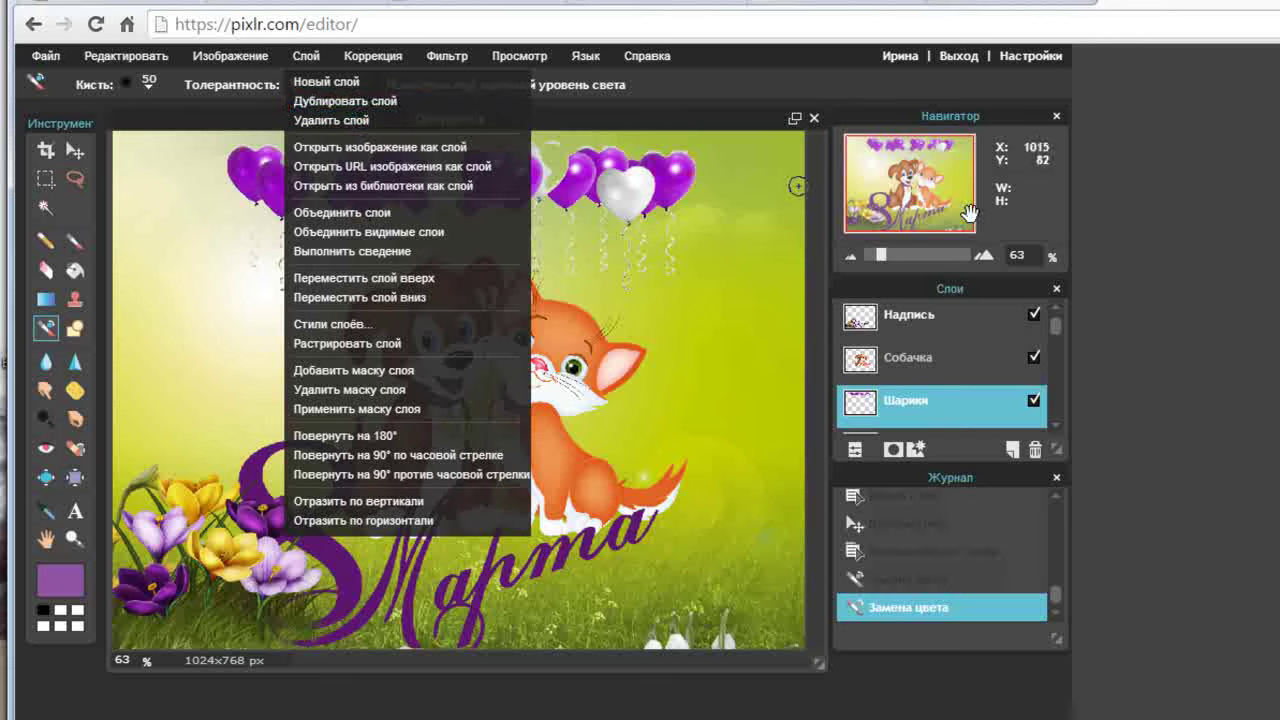
pyautogui.moveTo(1058, 323); pyautogui.dragTo(1058, 407)
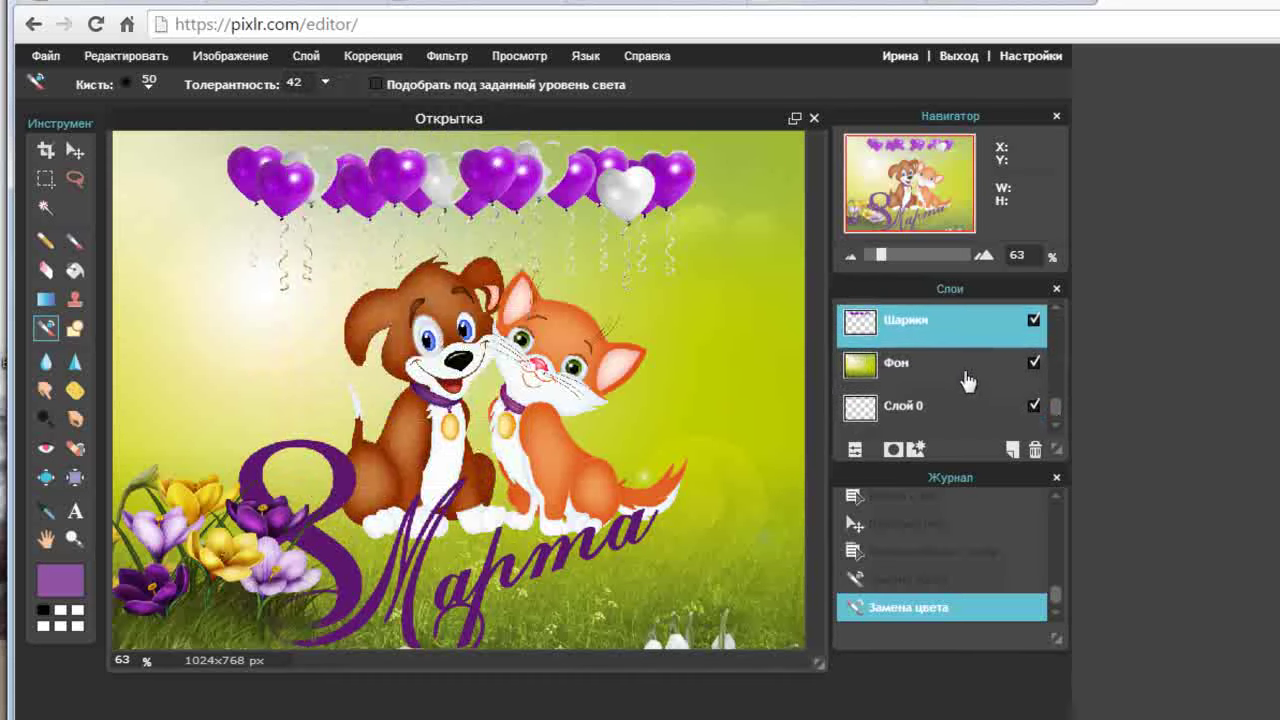
pyautogui.click(950, 414)
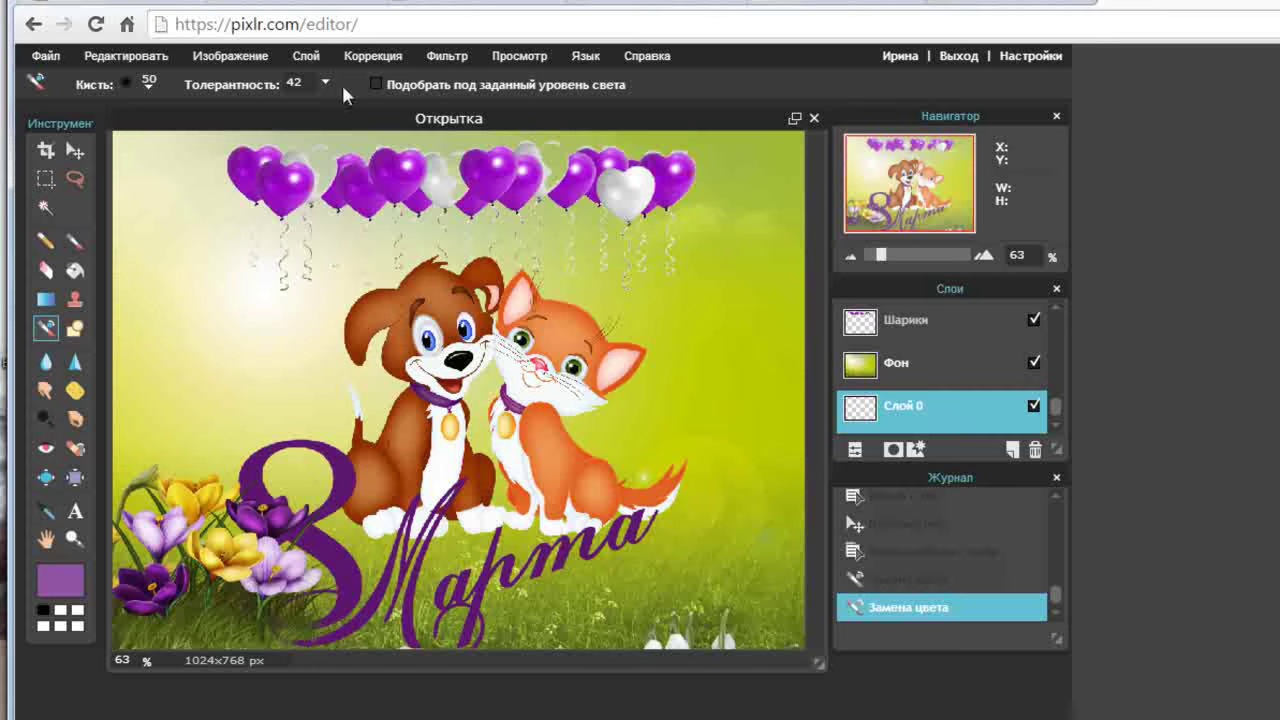
pyautogui.click(310, 57)
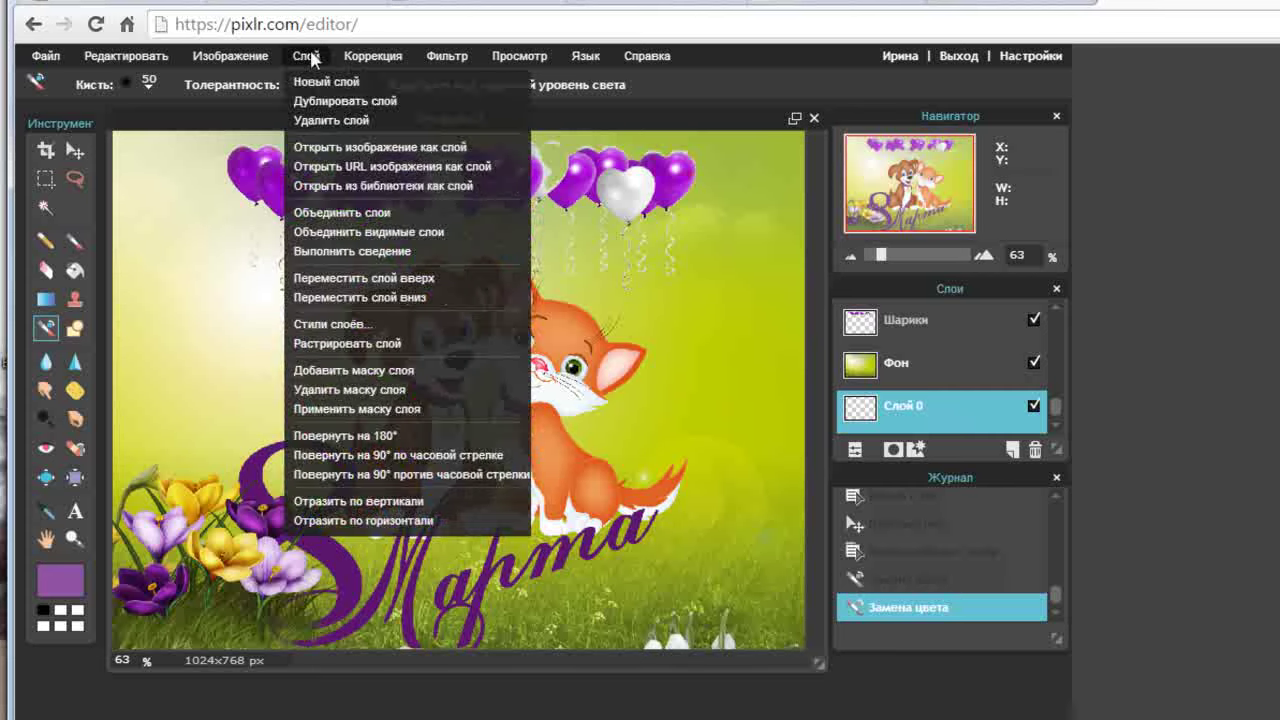
pyautogui.click(331, 120)
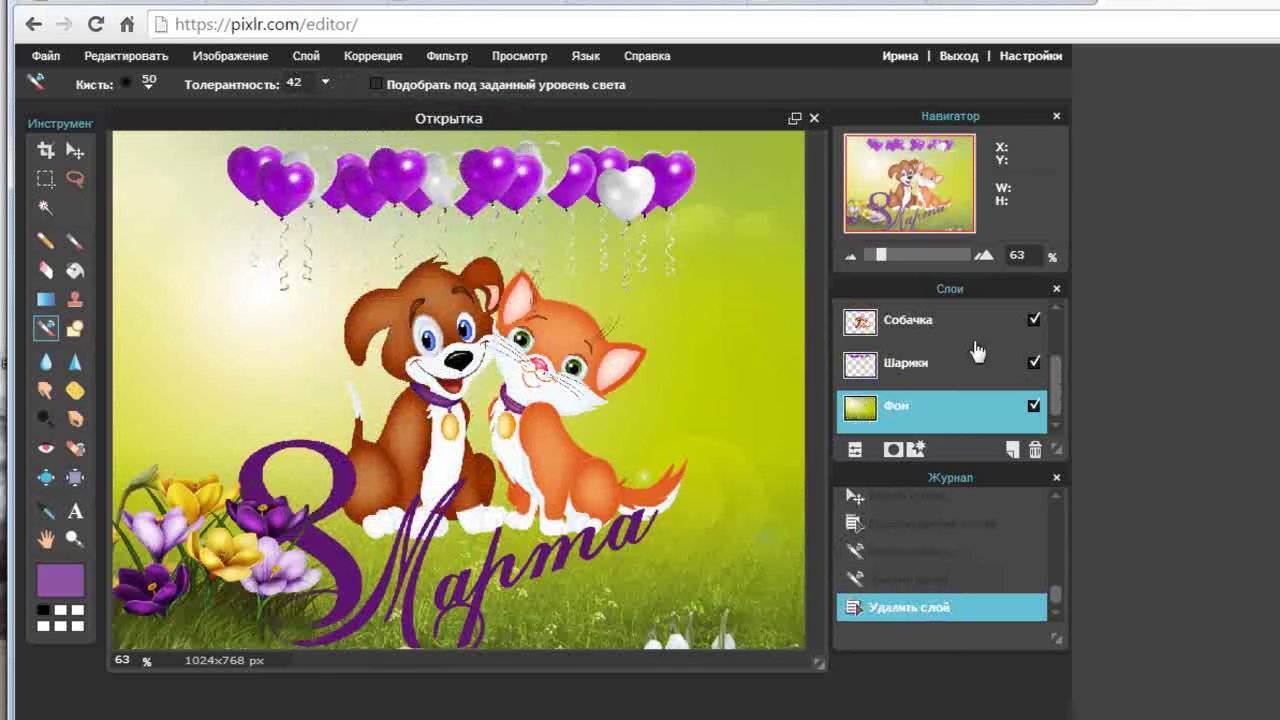
pyautogui.click(313, 62)
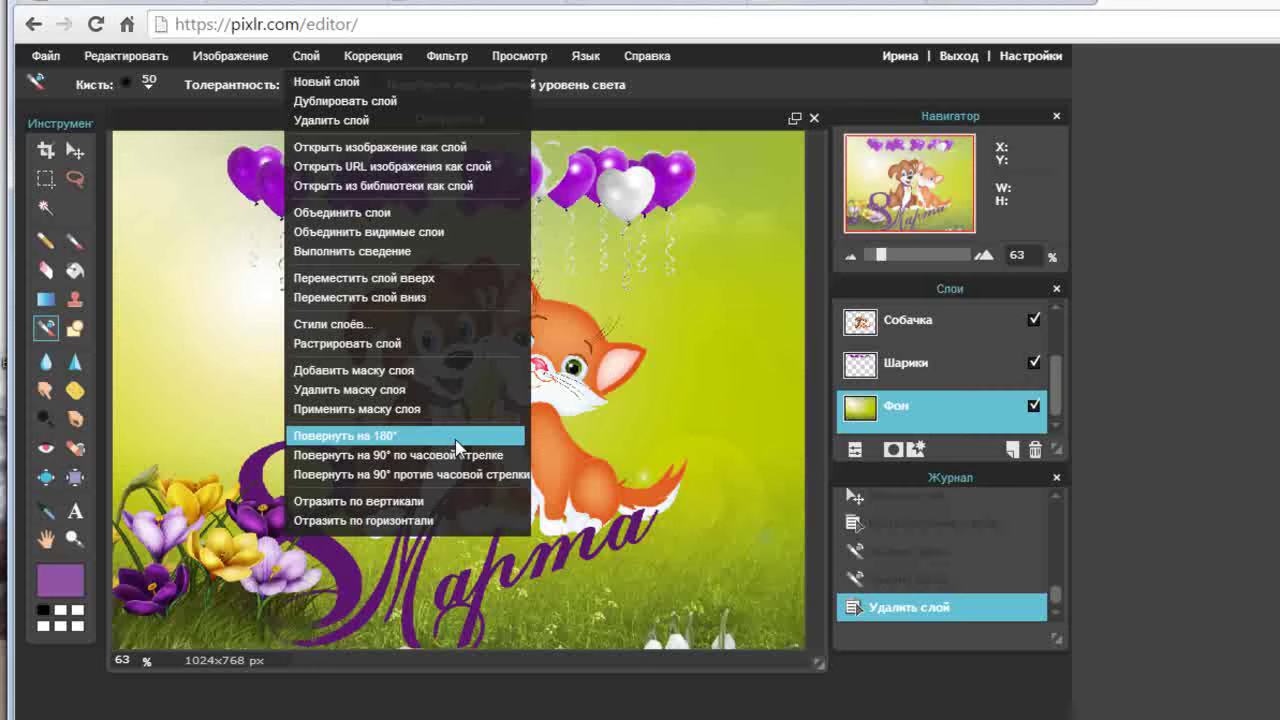
pyautogui.click(455, 440)
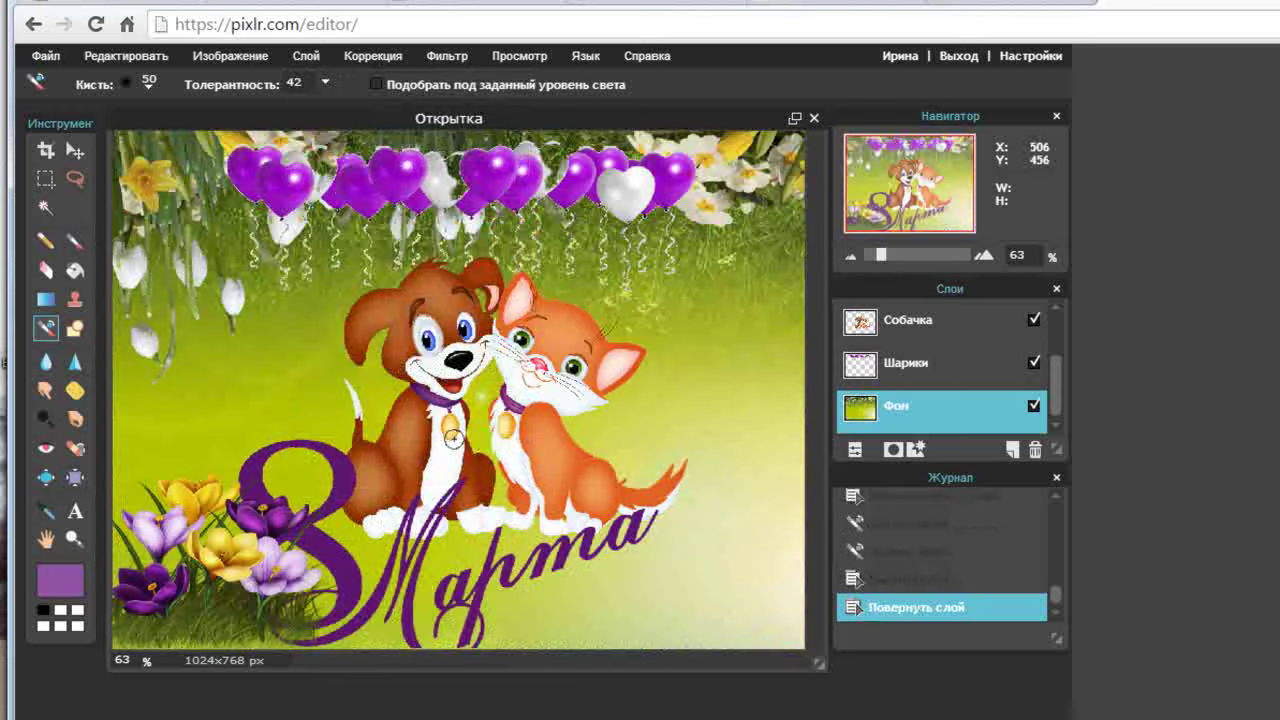
pyautogui.click(906, 580)
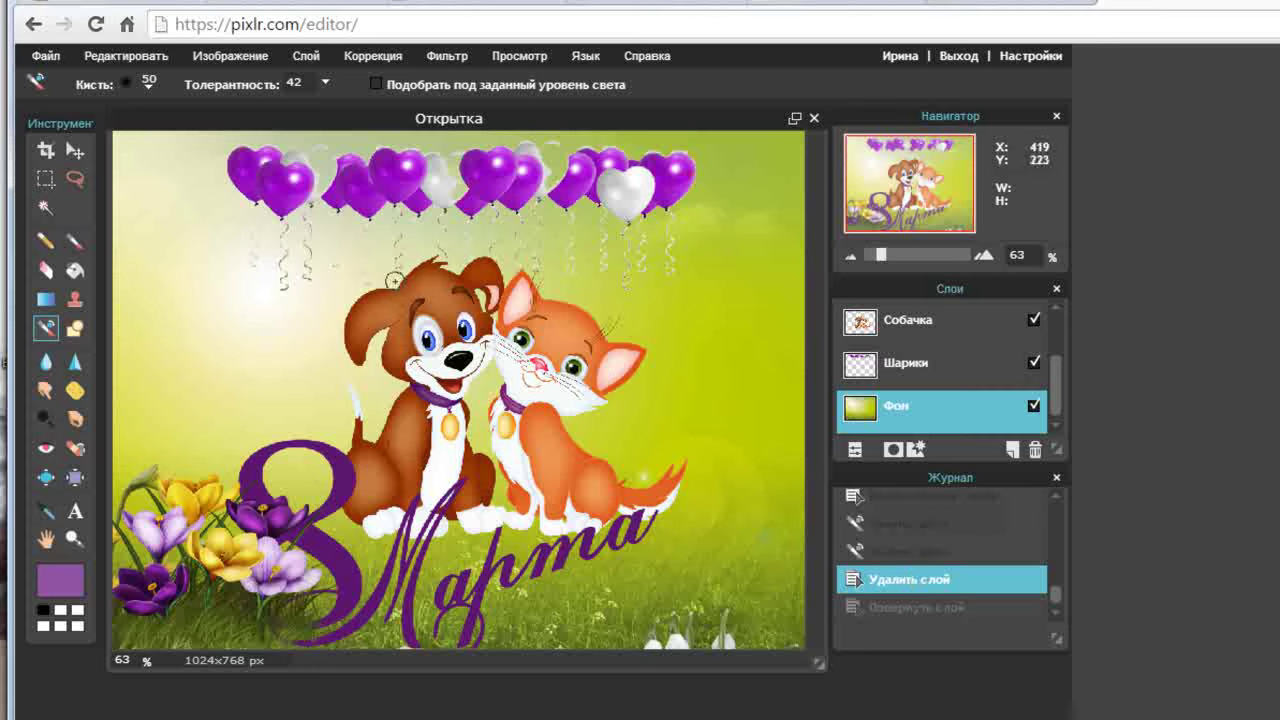
# - Merge visible layers into one Фон layer and nudge it to fill the 1024×768 canvas
pyautogui.click(306, 56)
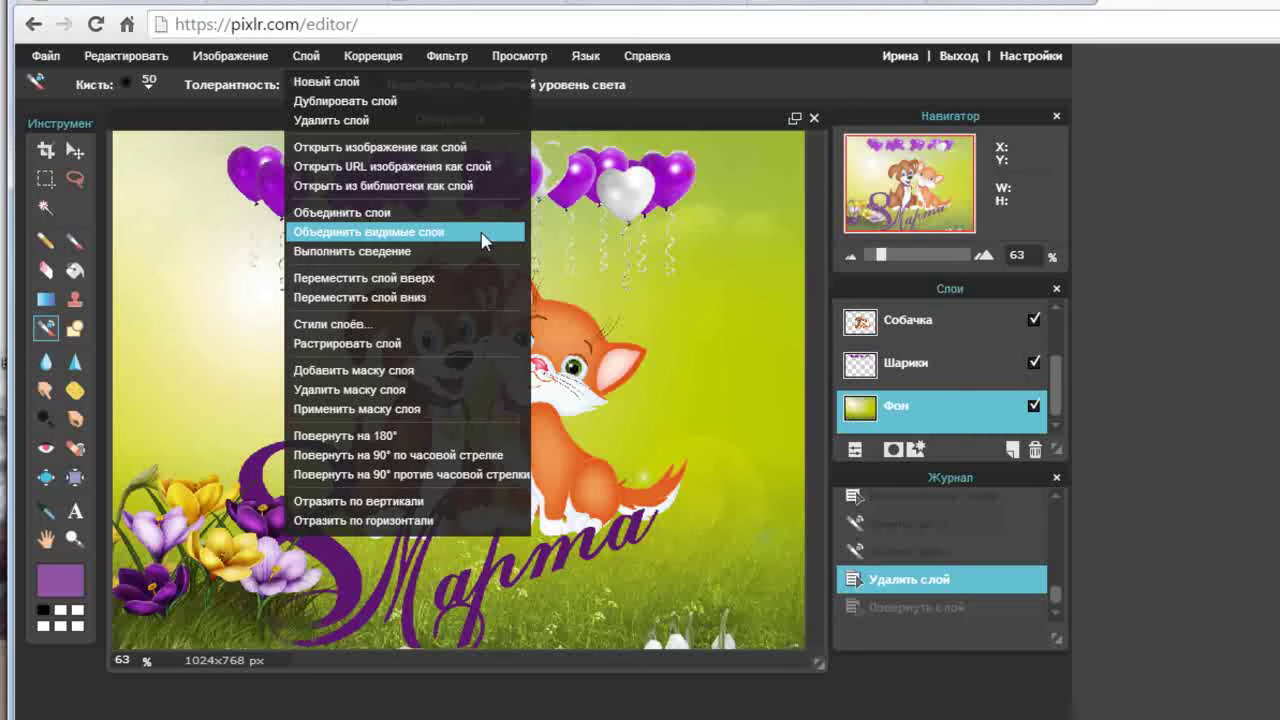
pyautogui.click(484, 240)
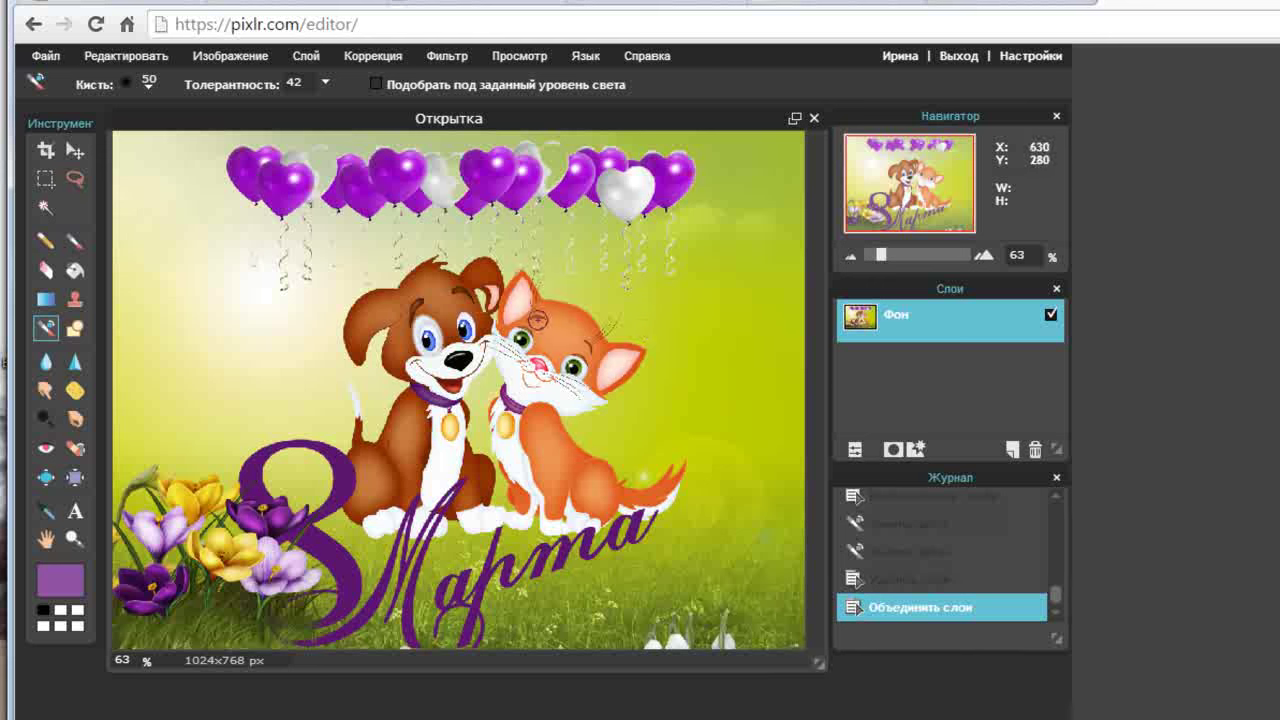
pyautogui.click(75, 150)
pyautogui.moveTo(221, 312)
pyautogui.mouseDown()
pyautogui.moveTo(241, 224)
pyautogui.moveTo(149, 326)
pyautogui.moveTo(239, 328)
pyautogui.moveTo(225, 320)
pyautogui.mouseUp()
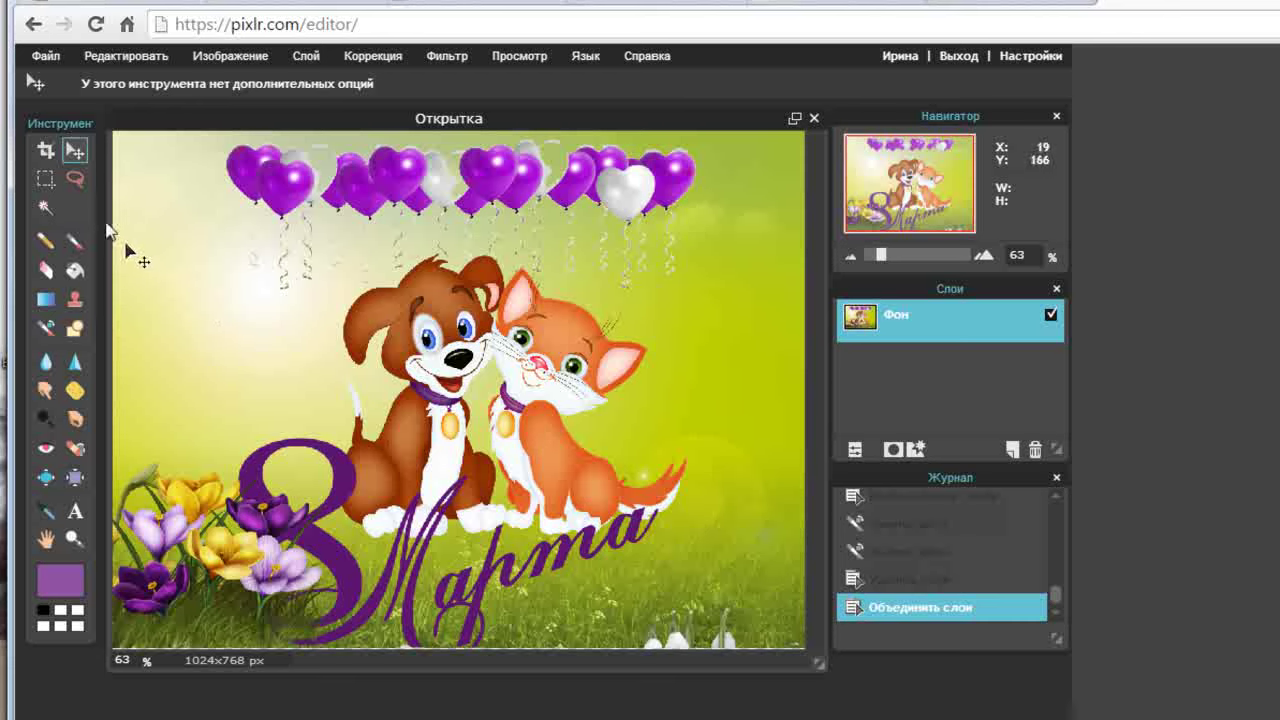
# - In the save dialog, set Открытка to JPEG format (after trying PNG) and raise quality toward 86
pyautogui.click(55, 63)
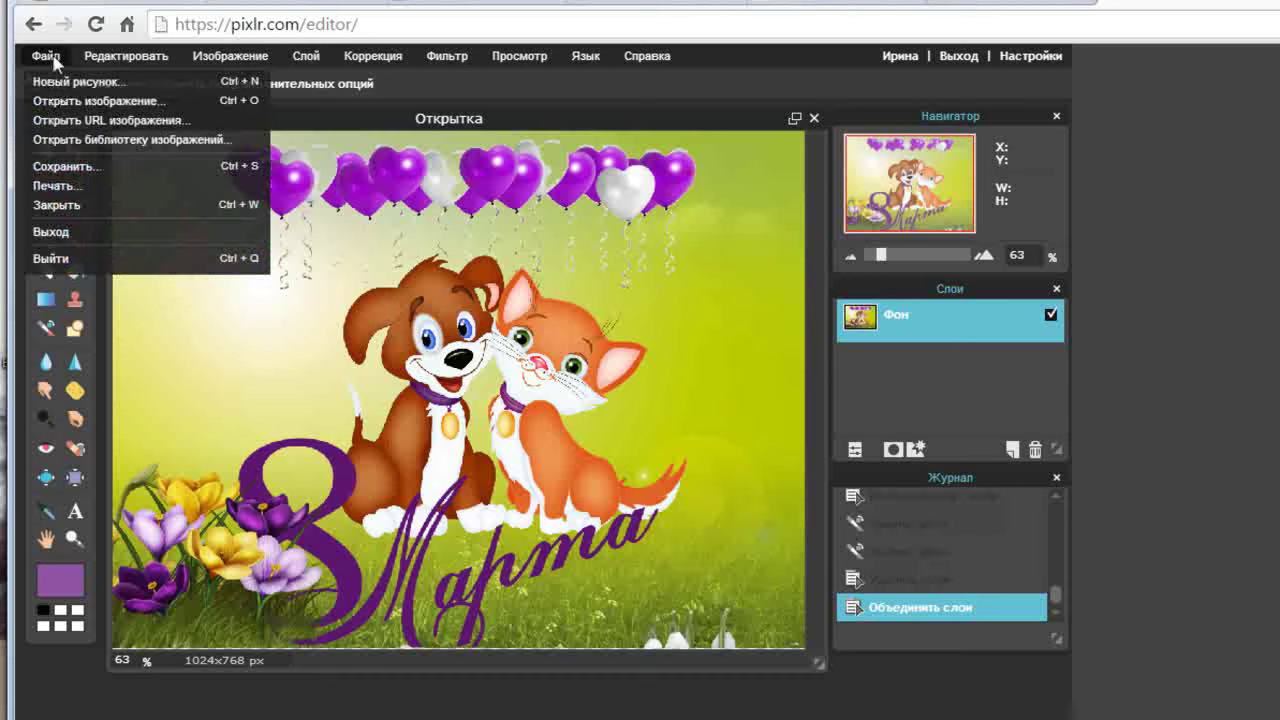
pyautogui.click(100, 167)
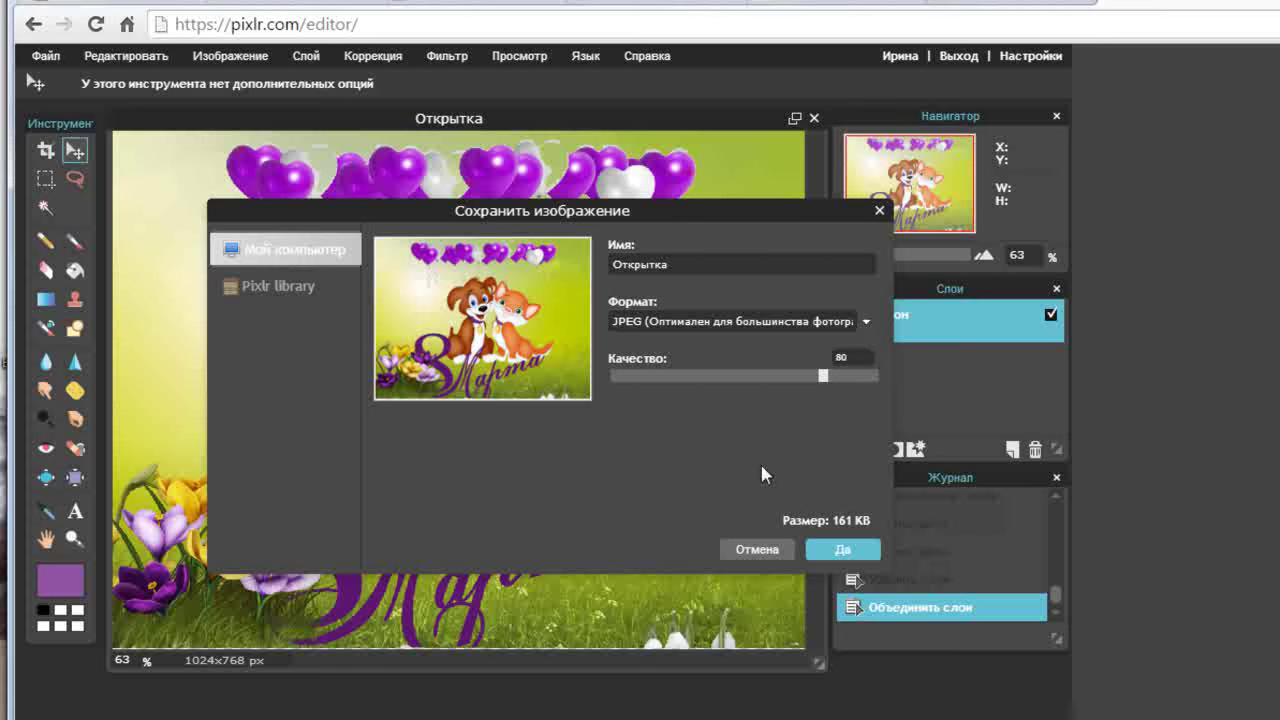
pyautogui.click(866, 321)
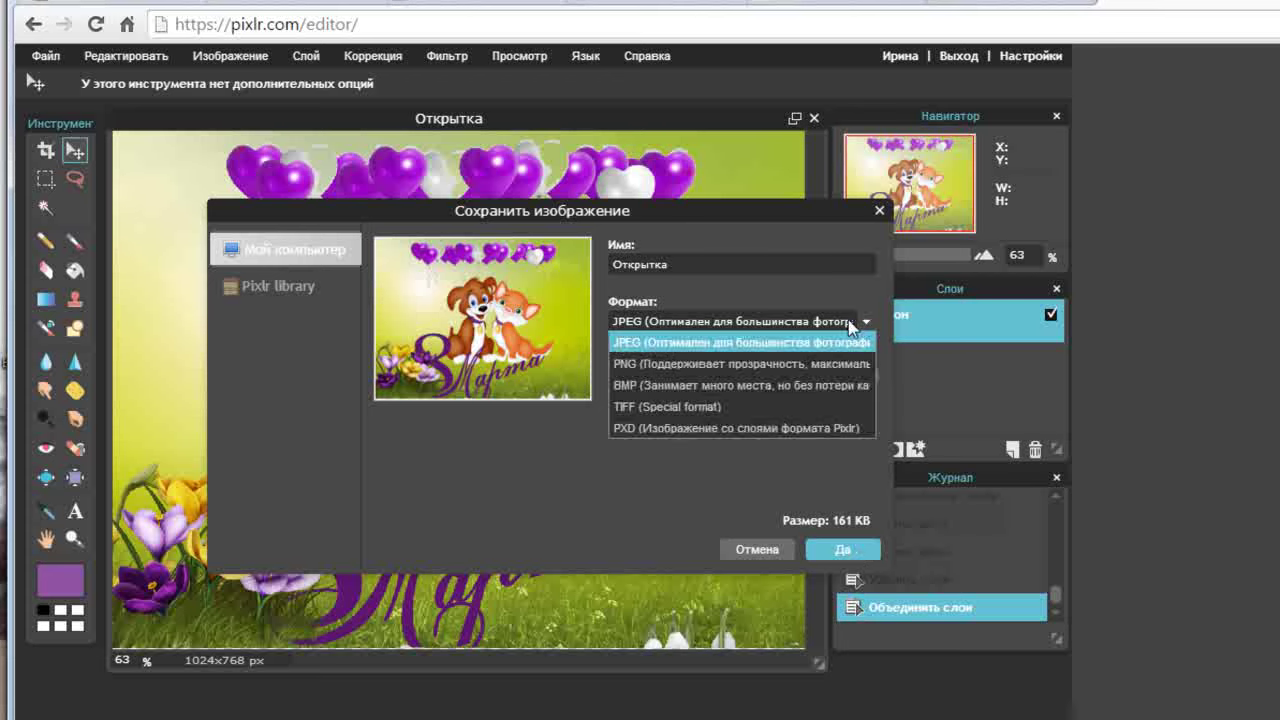
pyautogui.click(760, 364)
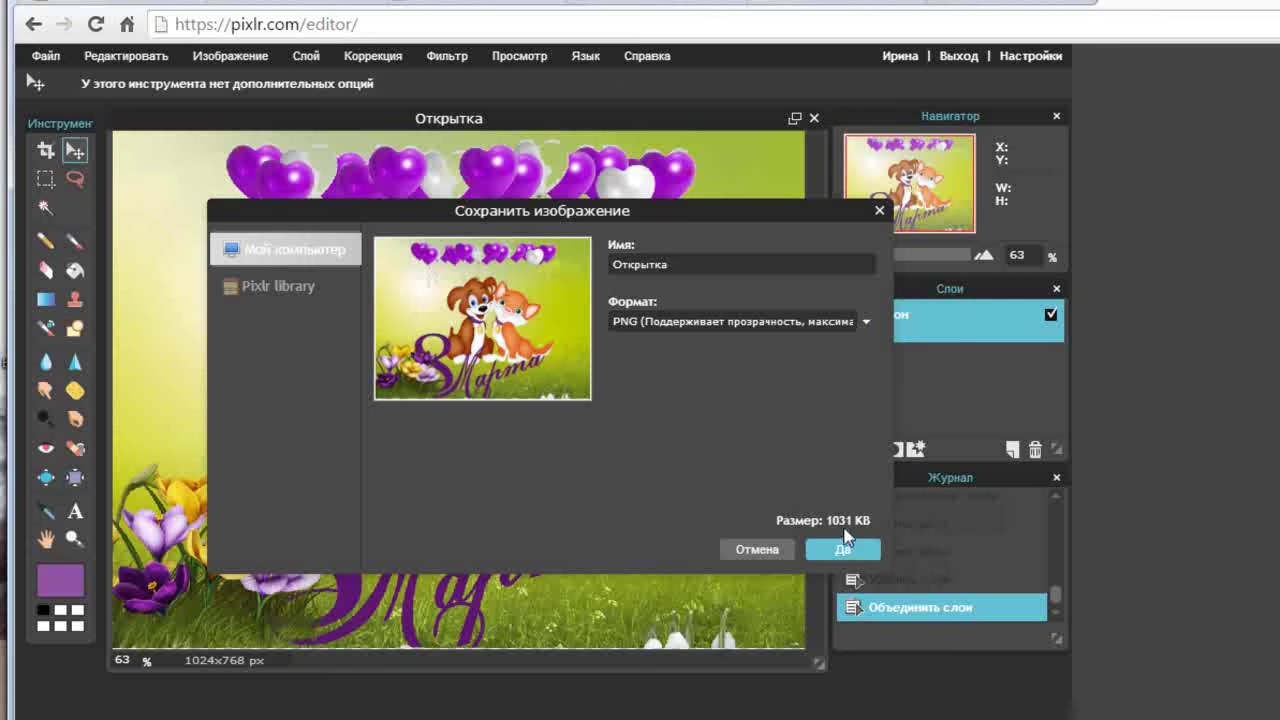
pyautogui.click(867, 321)
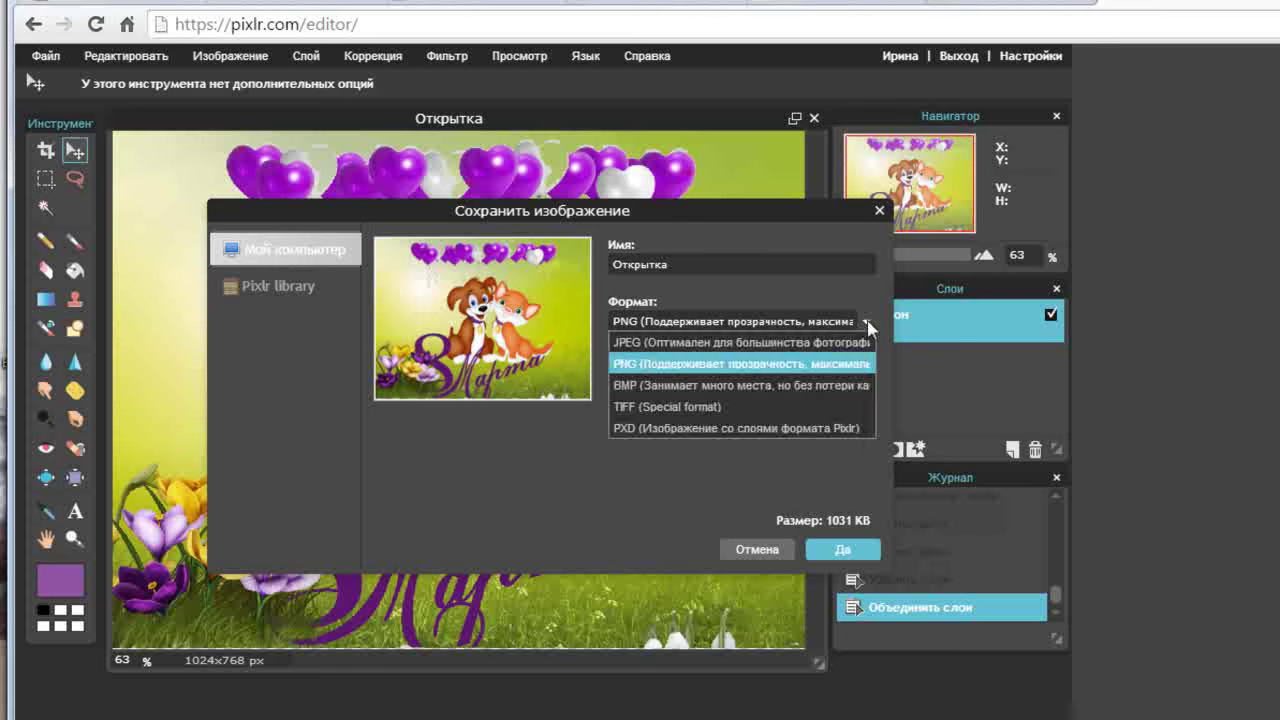
pyautogui.click(789, 343)
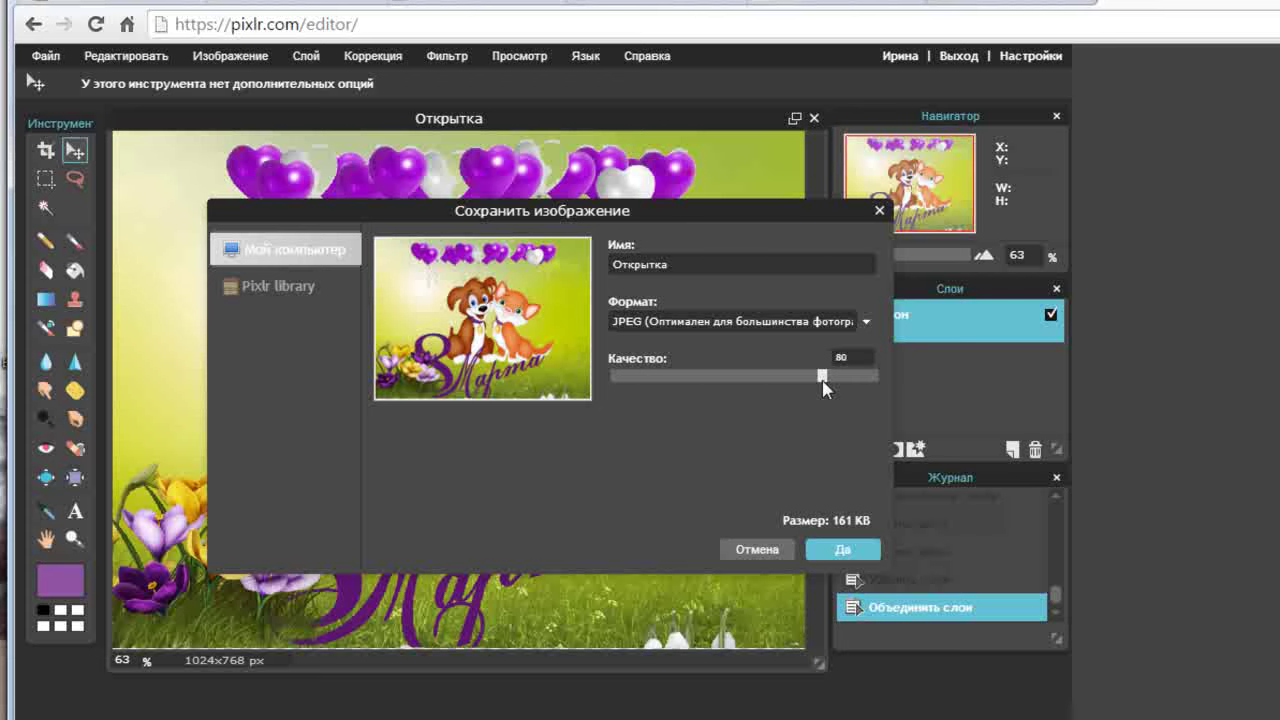
pyautogui.moveTo(823, 381); pyautogui.dragTo(839, 381)
# - Save the JPEG to Pixlr library folder New folder (3), confirming with Да
pyautogui.click(308, 294)
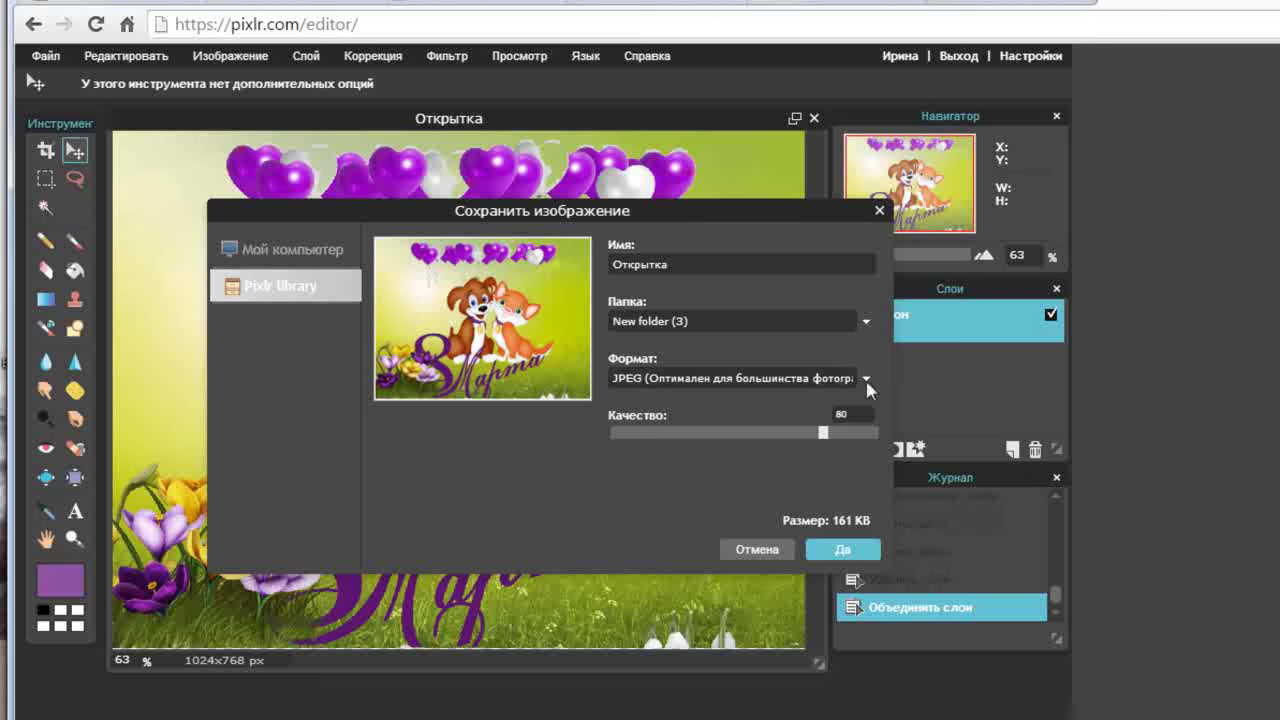
pyautogui.click(846, 551)
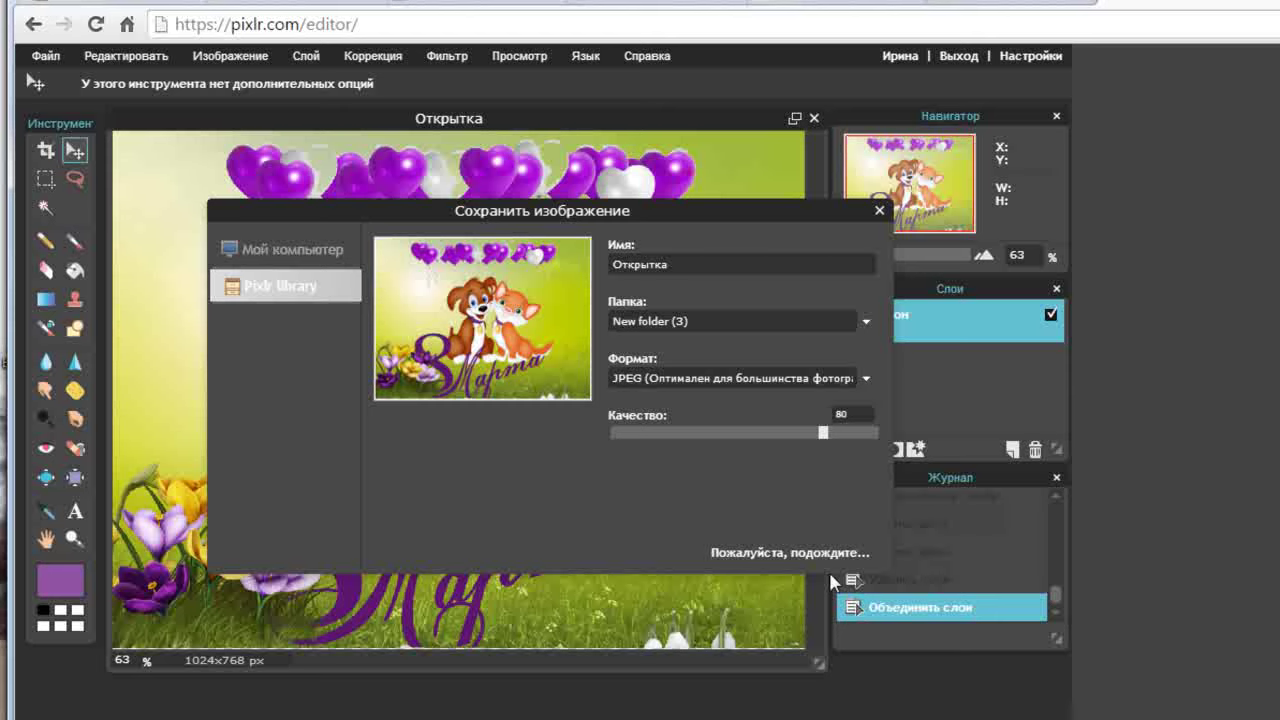